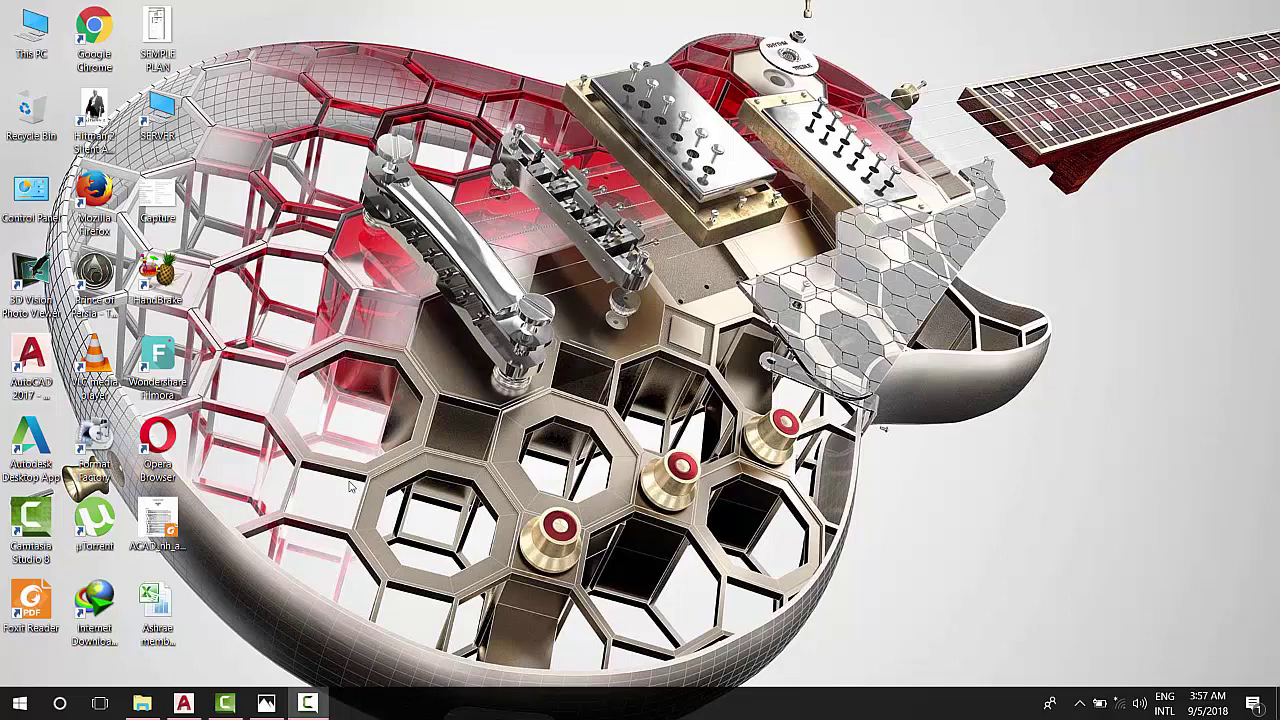
Step: Bring AutoCAD's blank Drawing1 forward, then show the exersis 4.jpg reference in Photos
click(184, 703)
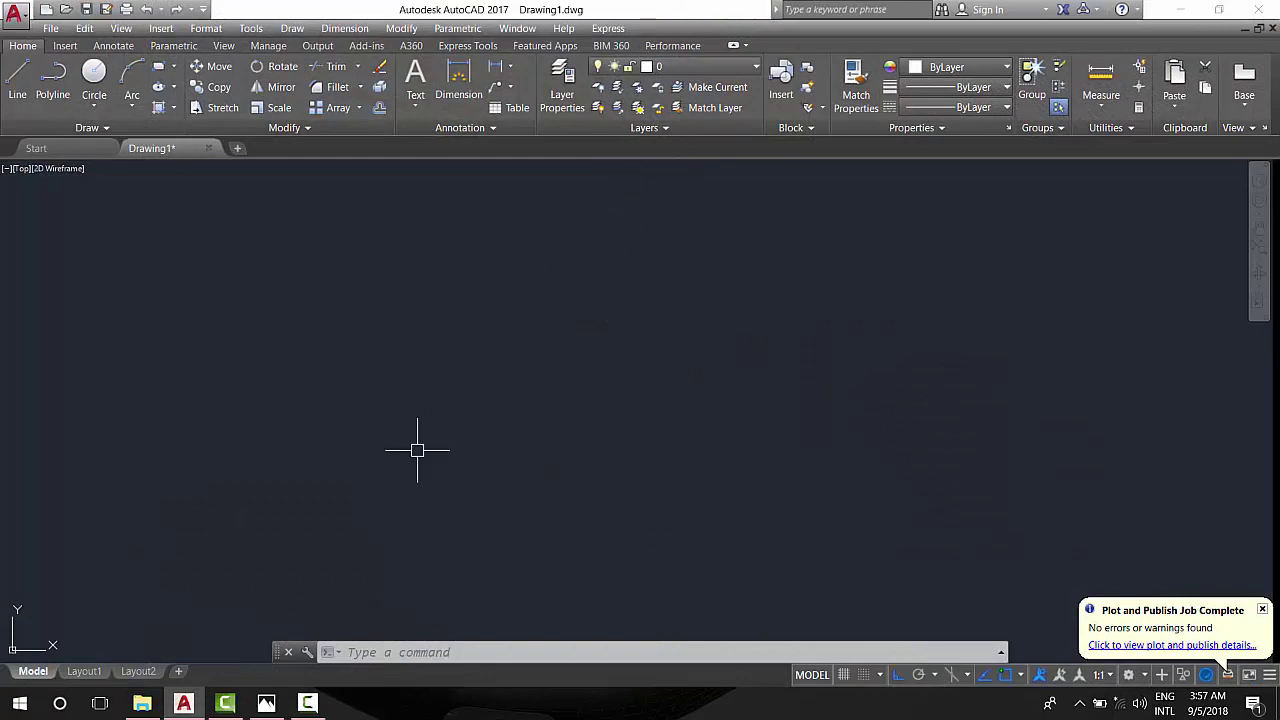
click(266, 703)
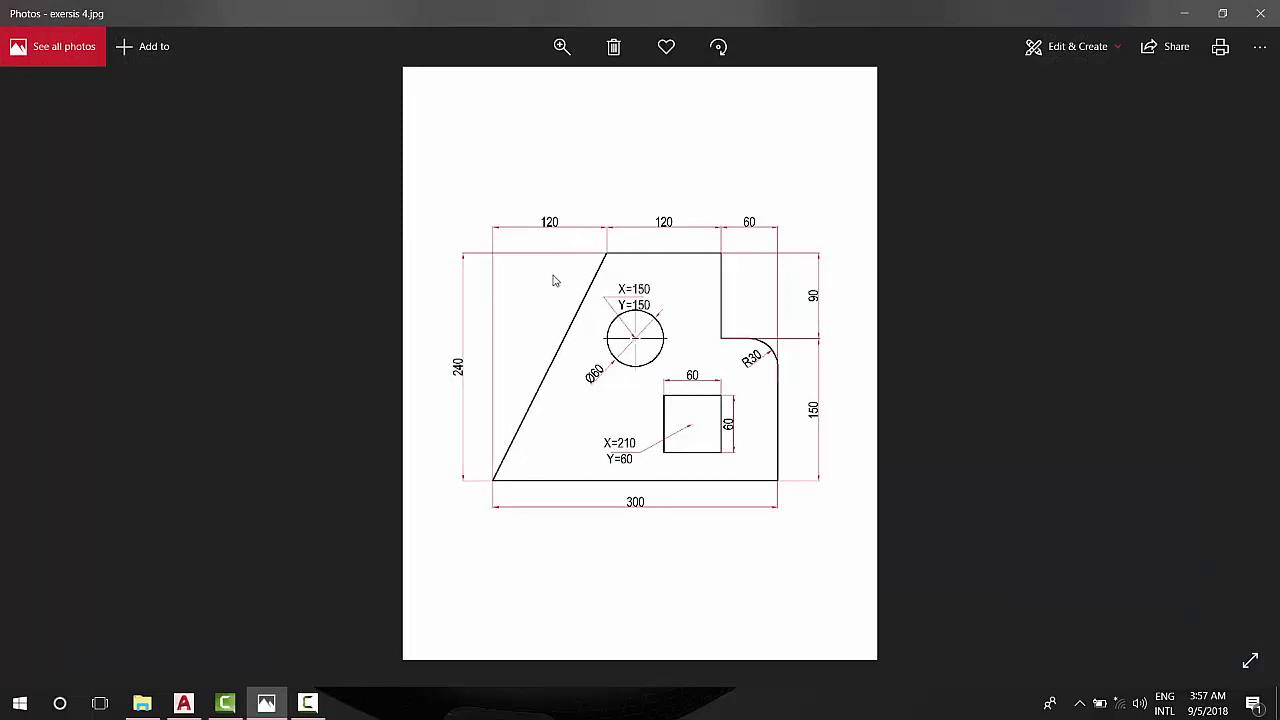
Step: Zoom in on the exersis 4.jpg plate drawing, then switch back to AutoCAD Drawing1
scroll(630, 310, up, 1)
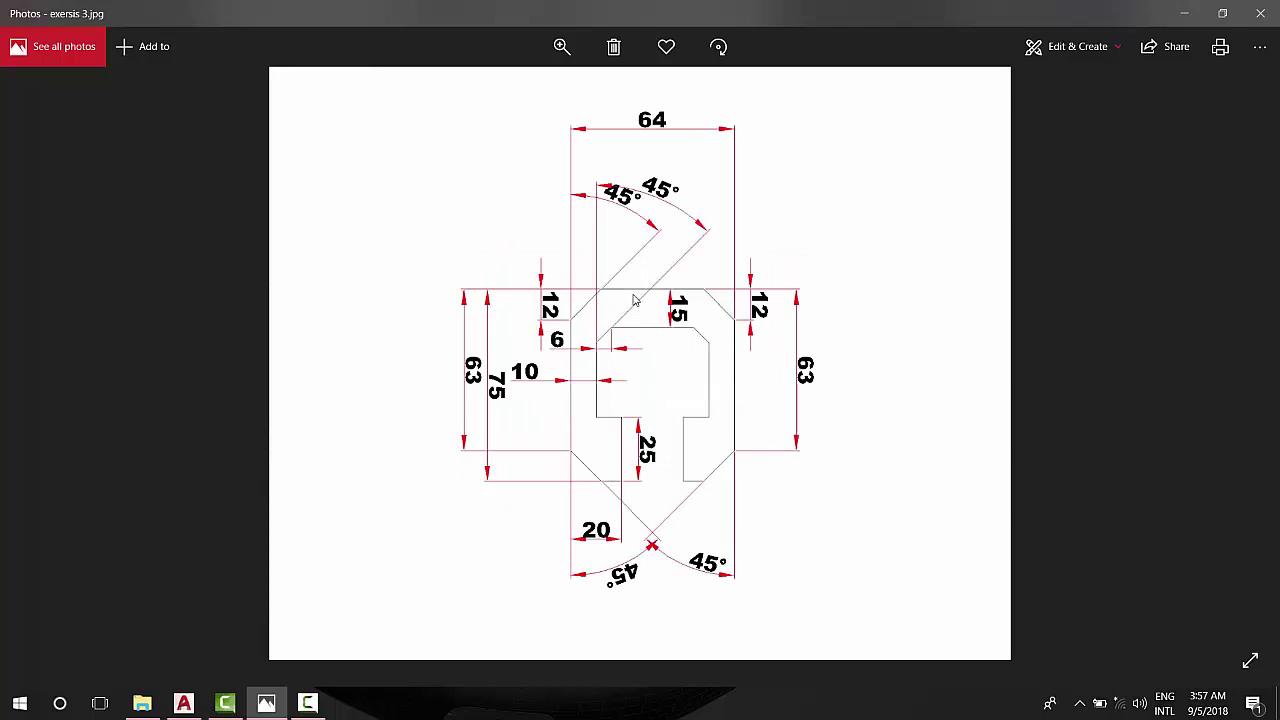
scroll(634, 296, down, 1)
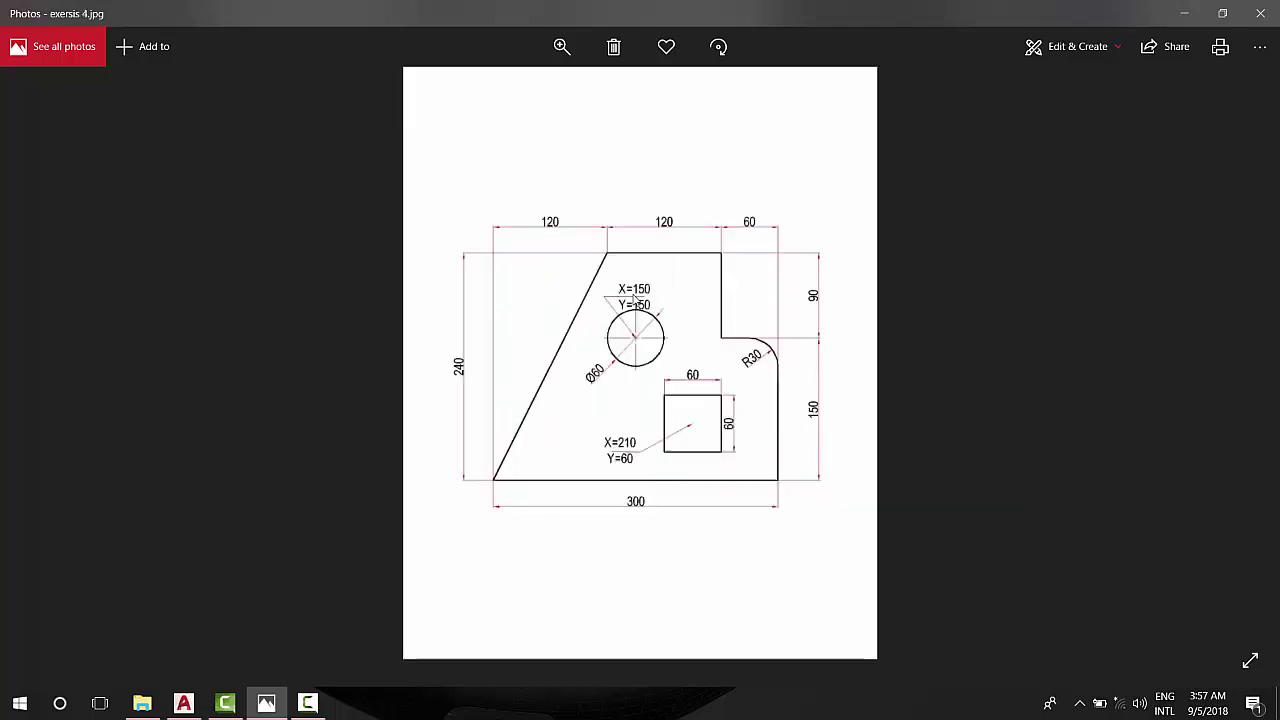
click(563, 47)
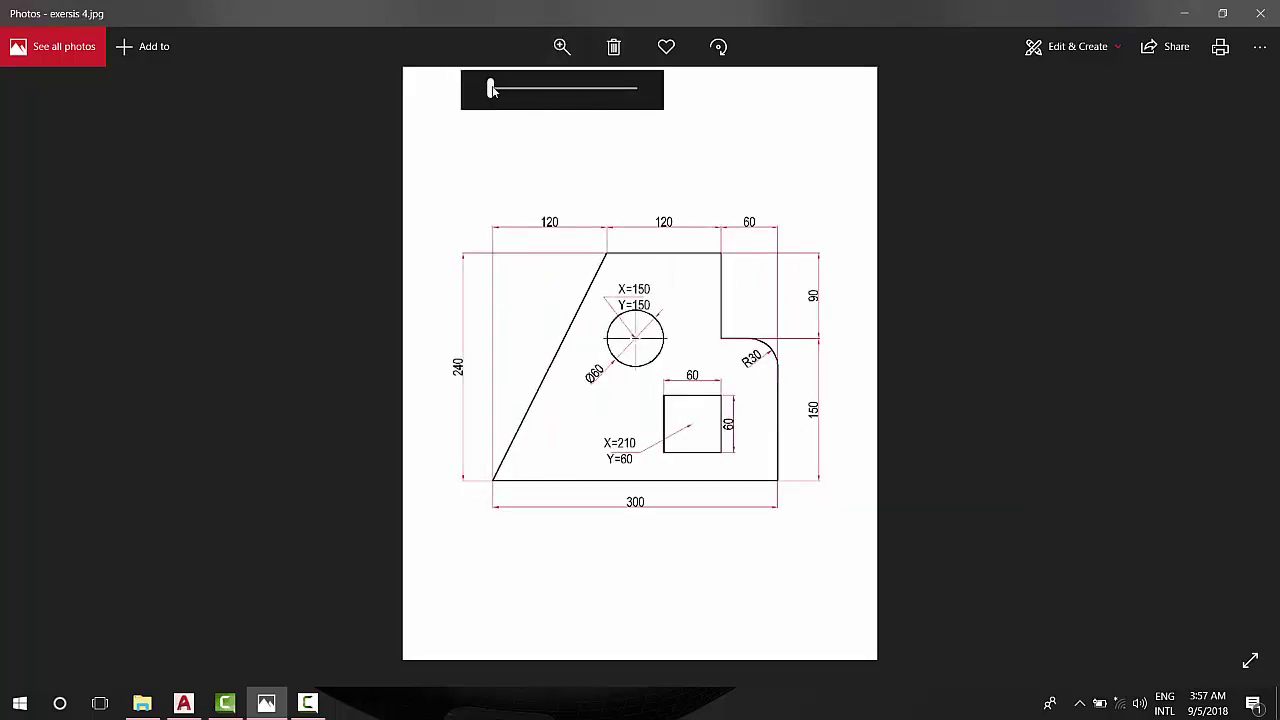
drag(492, 90, 502, 90)
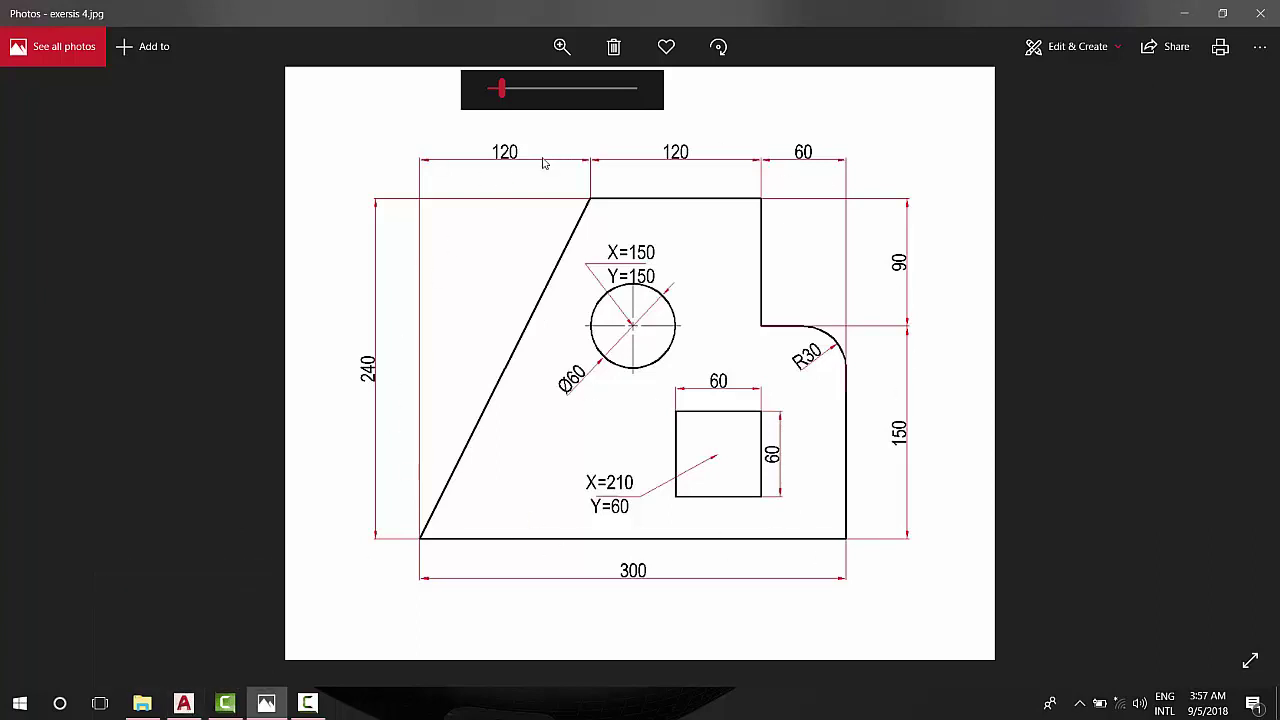
click(184, 703)
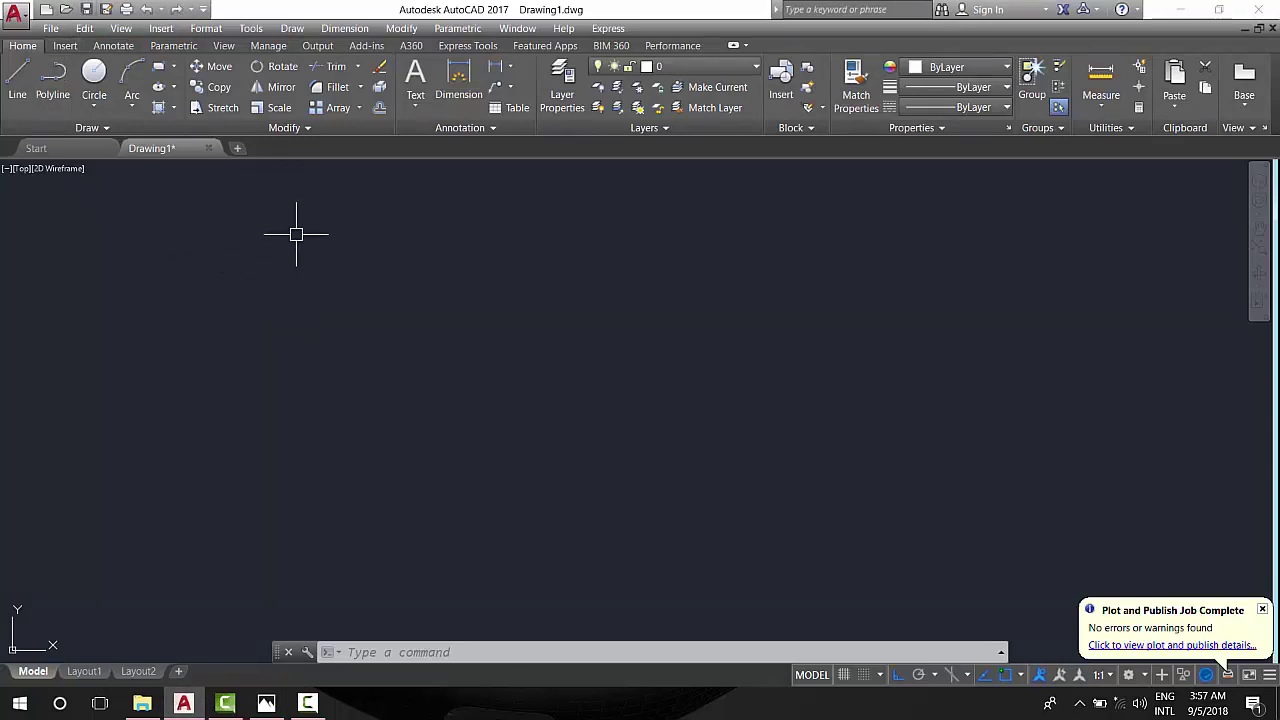
Step: Start a line at the plate's first corner and draw the 300-long bottom edge
text(l)
key(Return)
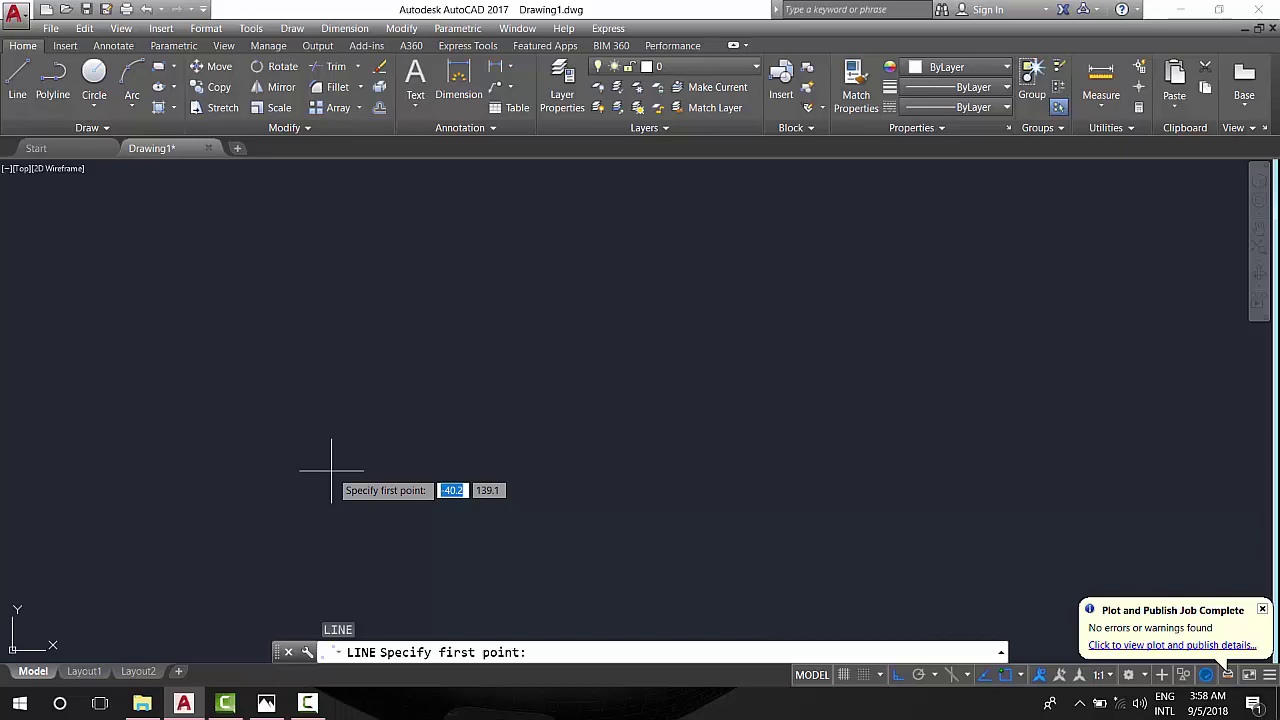
click(331, 470)
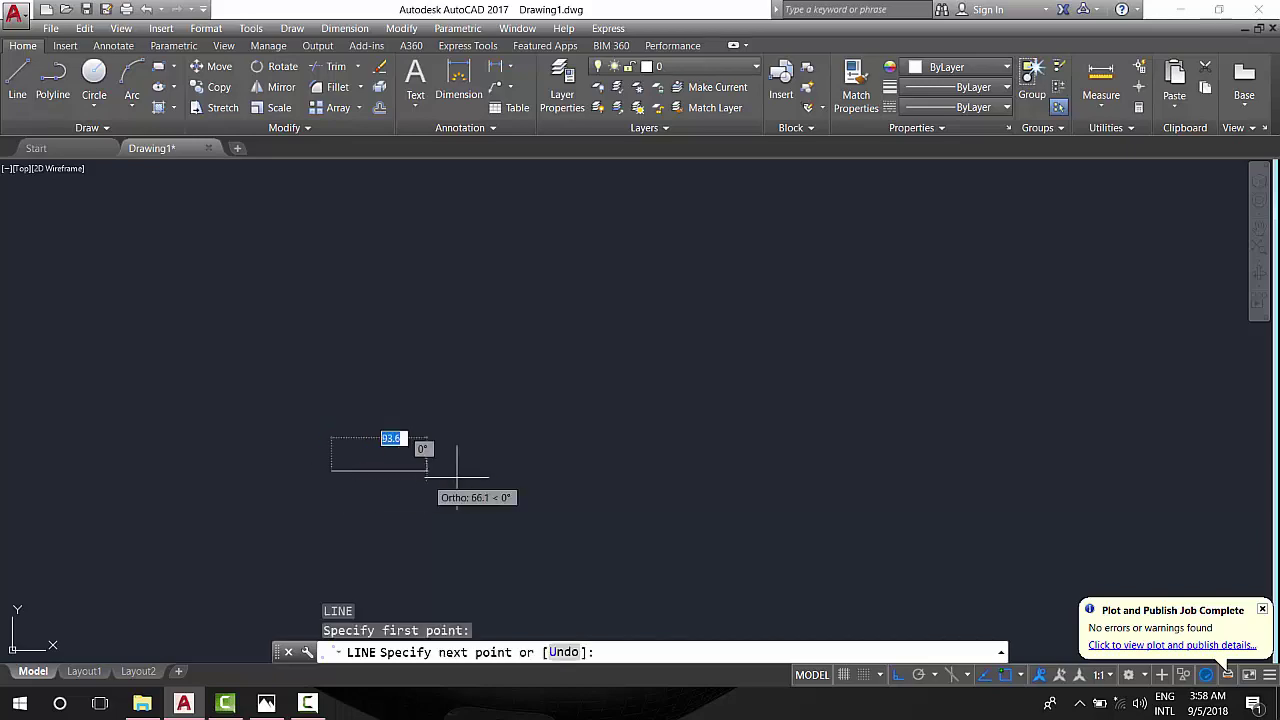
click(266, 703)
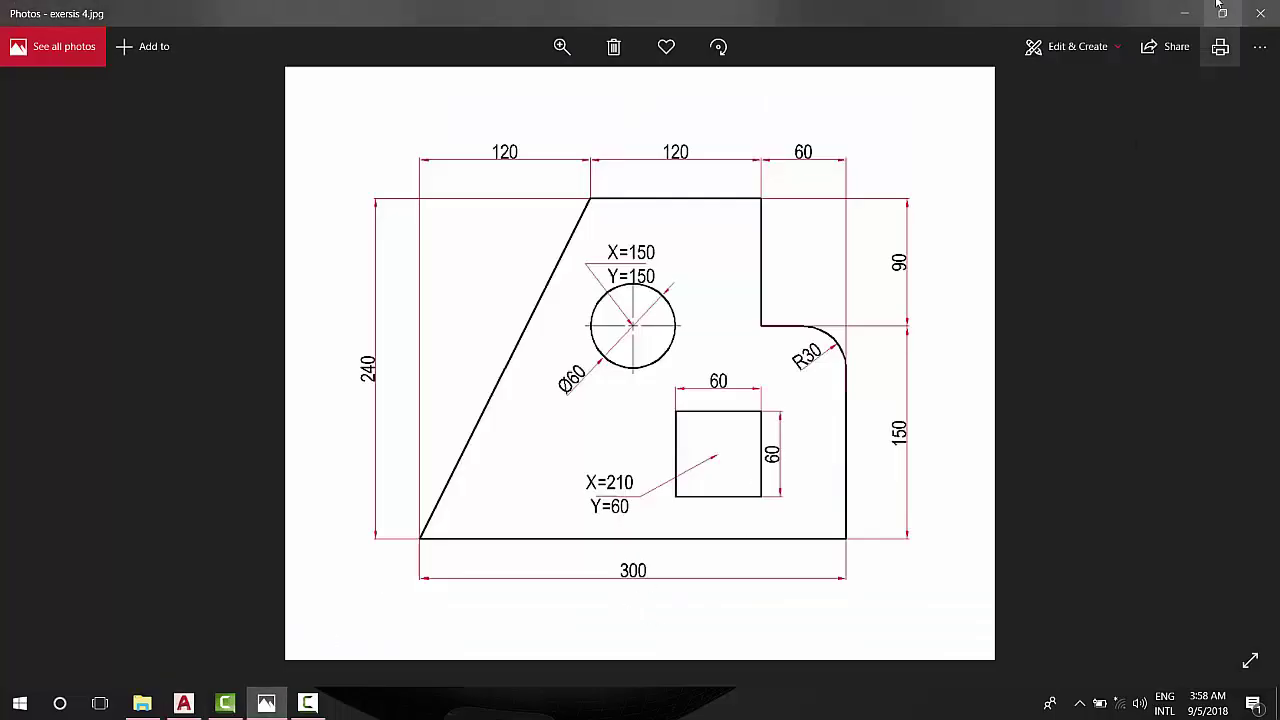
click(1186, 11)
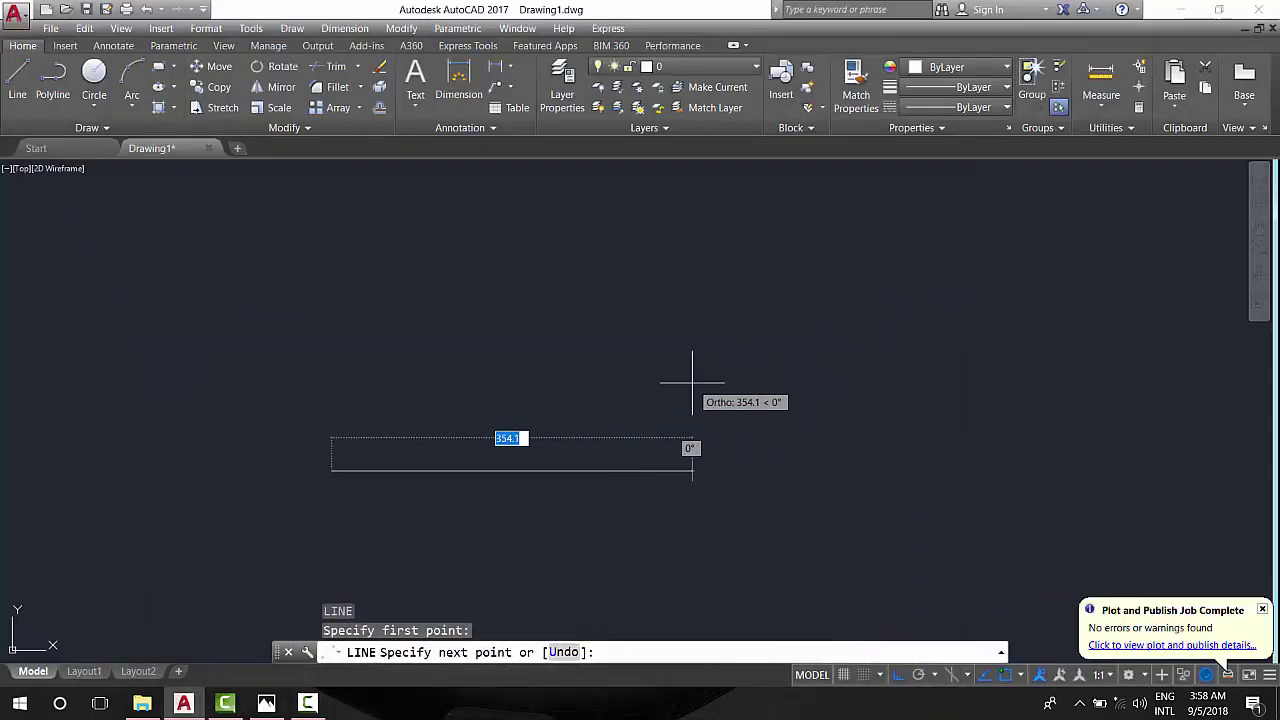
text(300)
key(Return)
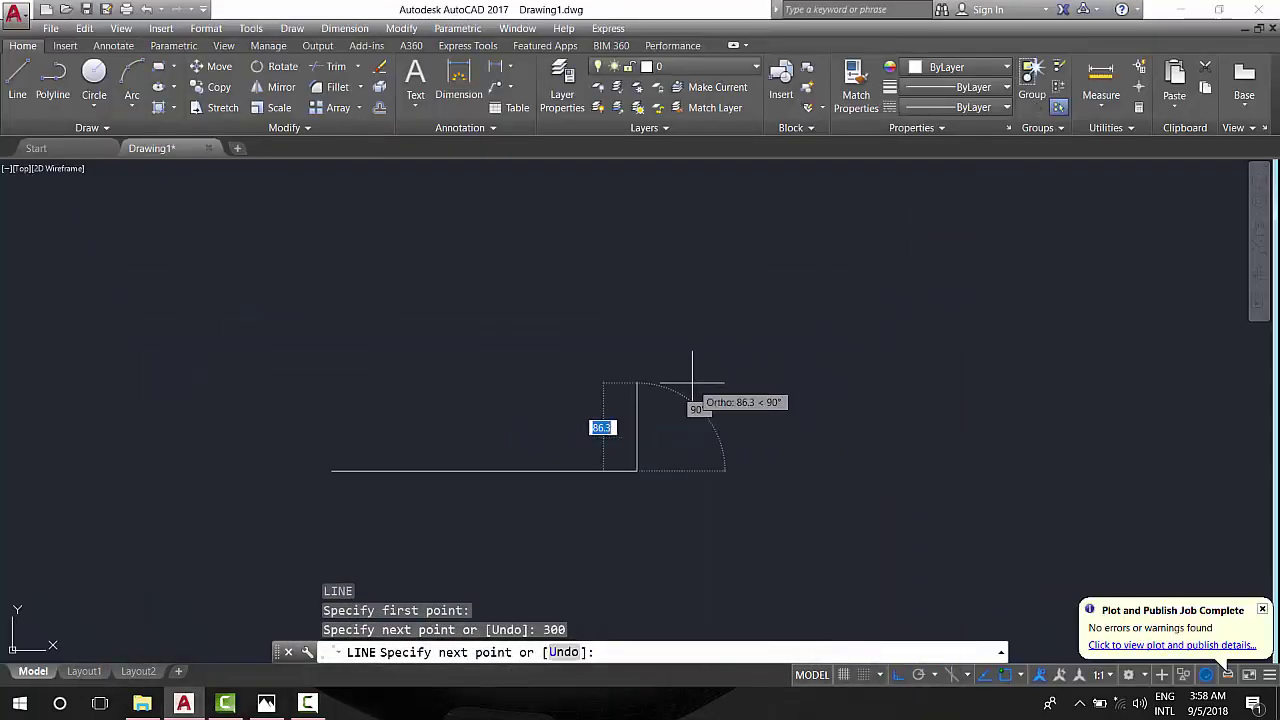
Step: Complete the outline with the 240 right edge, 300 top edge and closing left edge
click(266, 705)
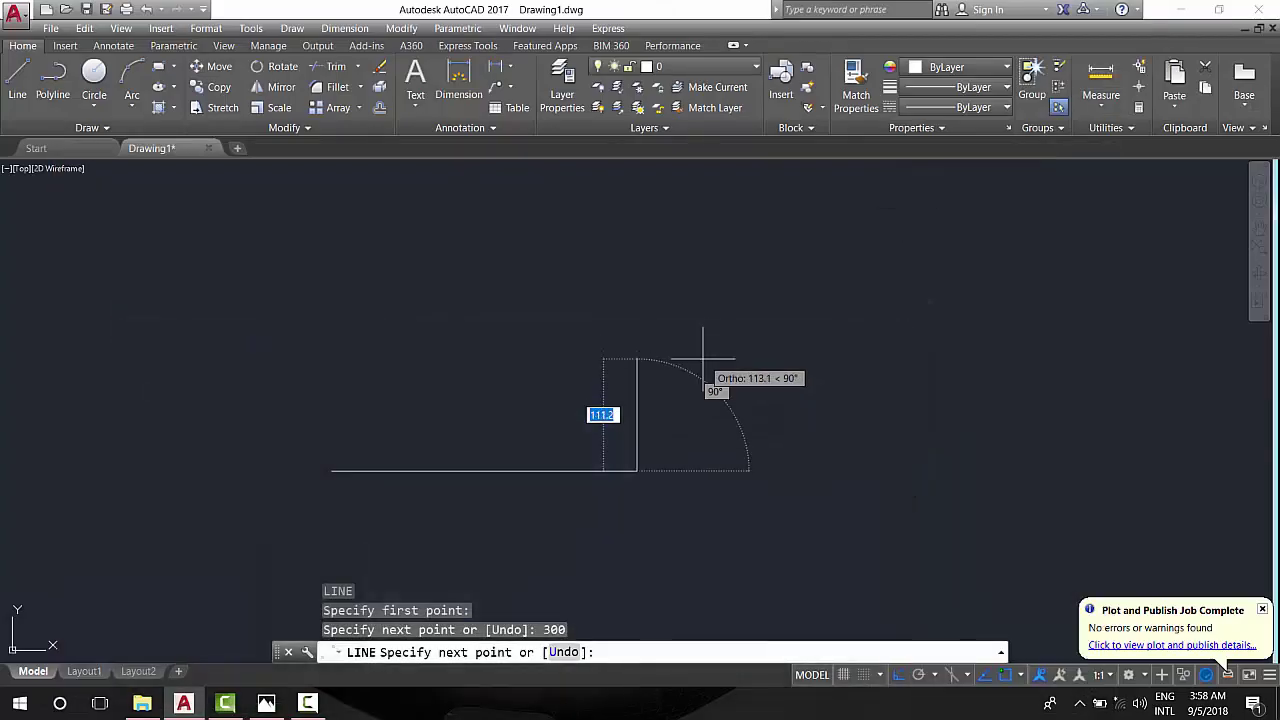
click(1184, 13)
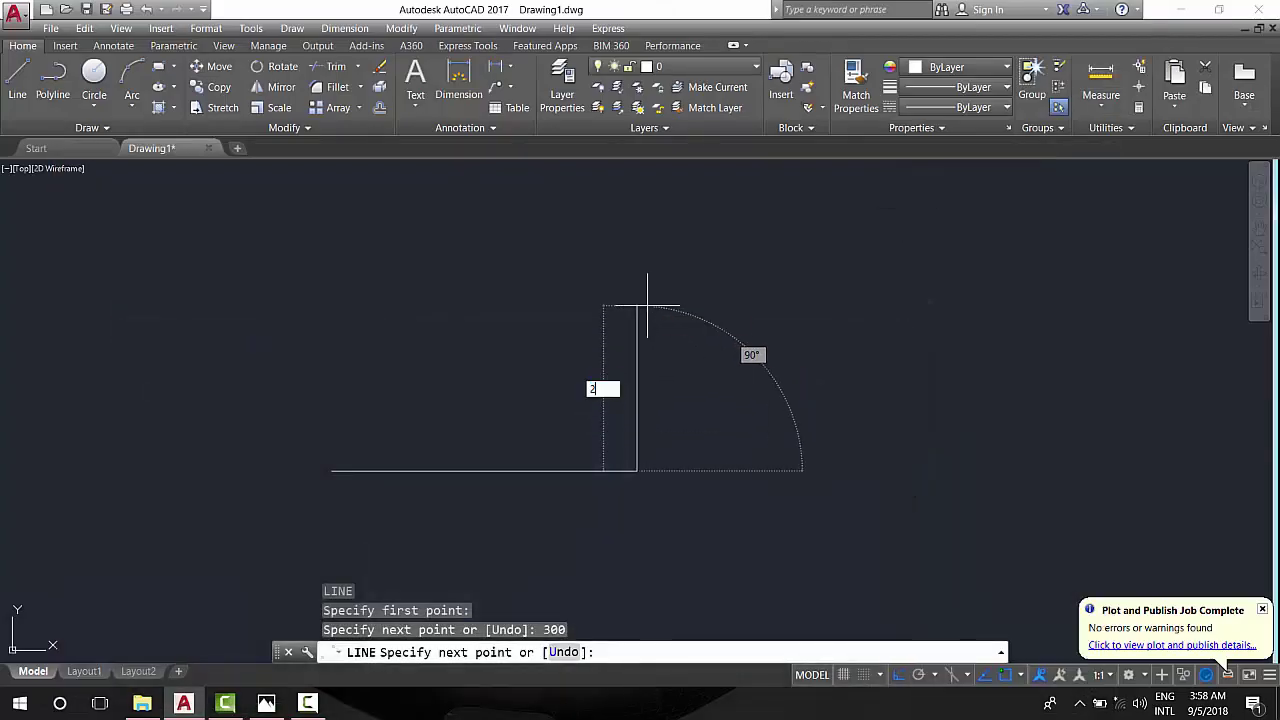
click(647, 305)
text(240)
key(Return)
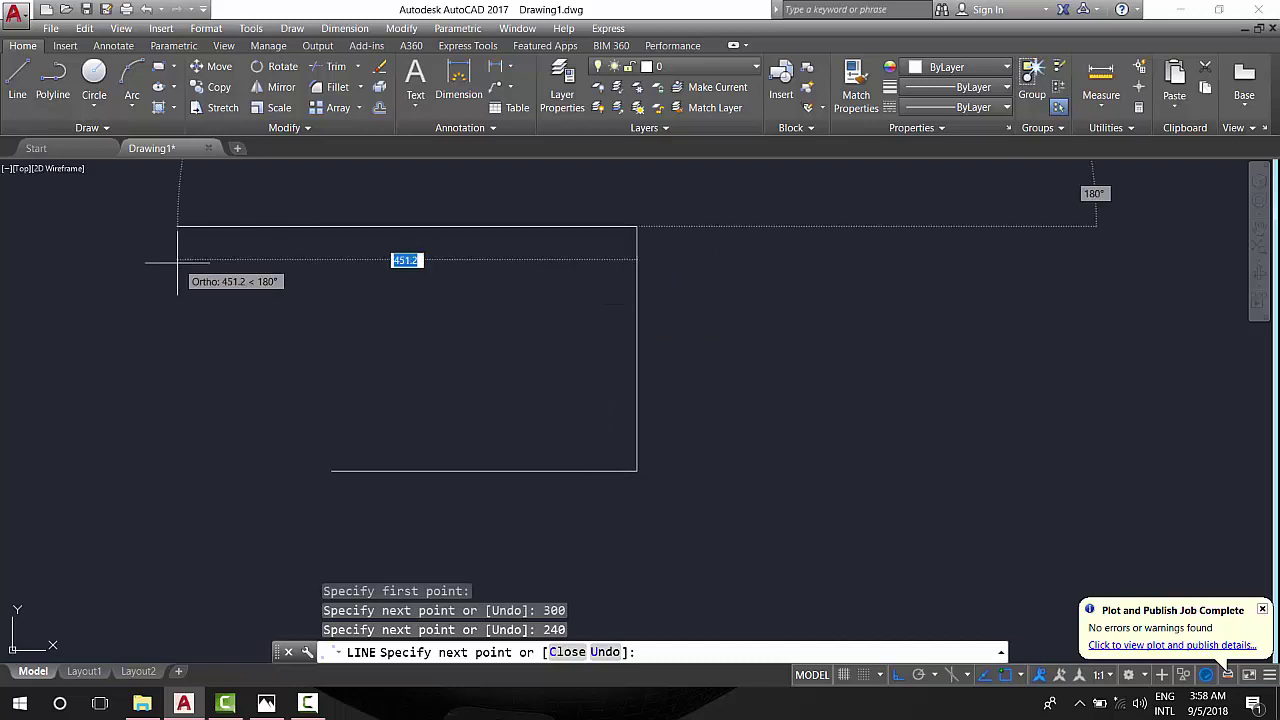
text(300)
key(Return)
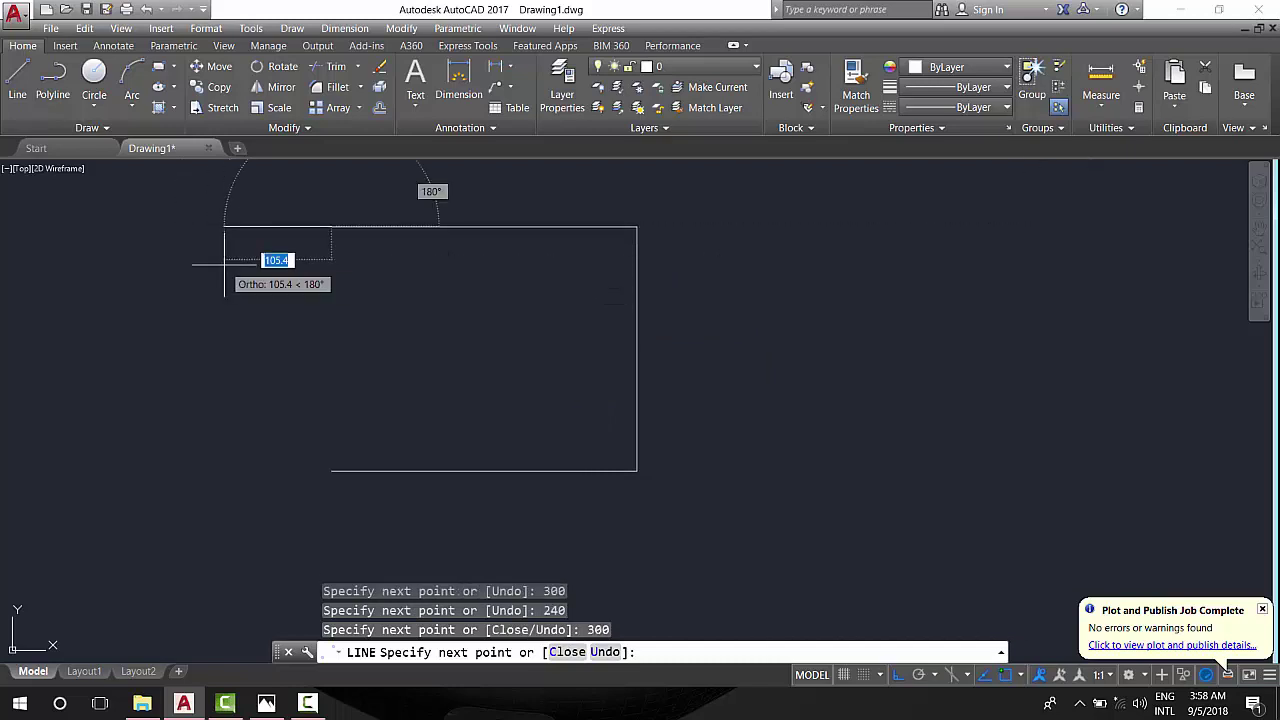
text(240)
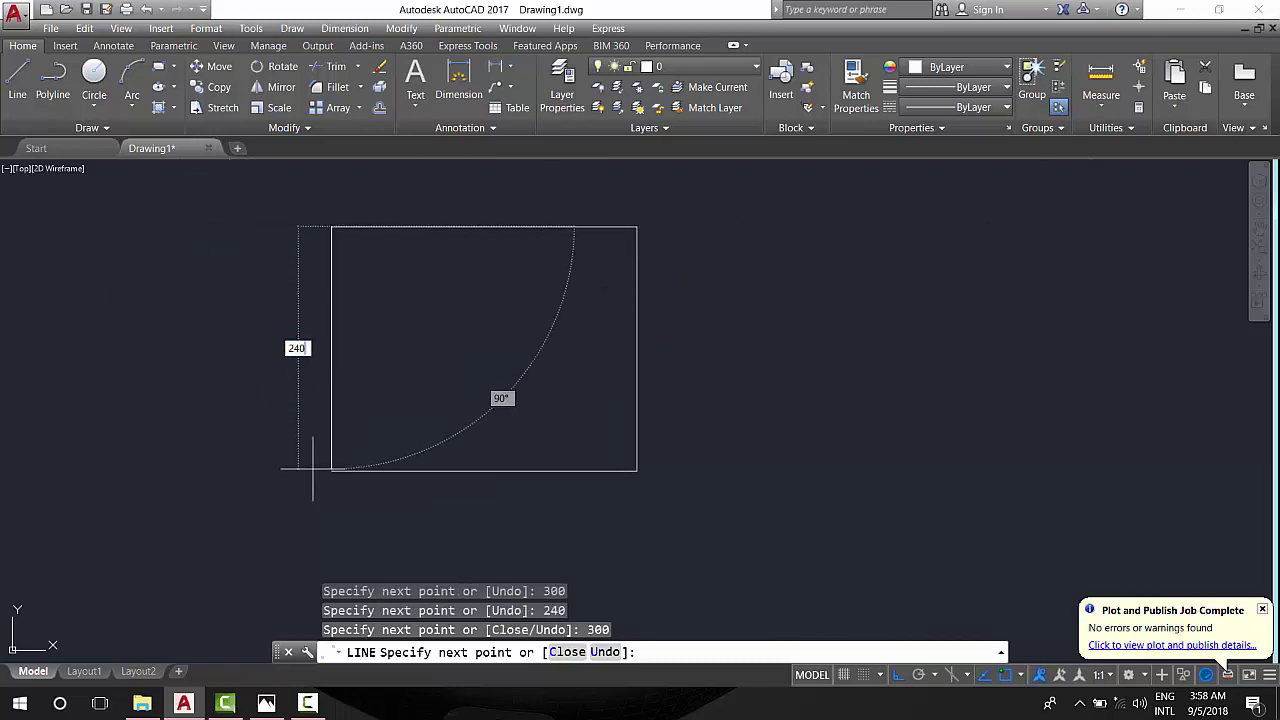
key(Return)
key(Return)
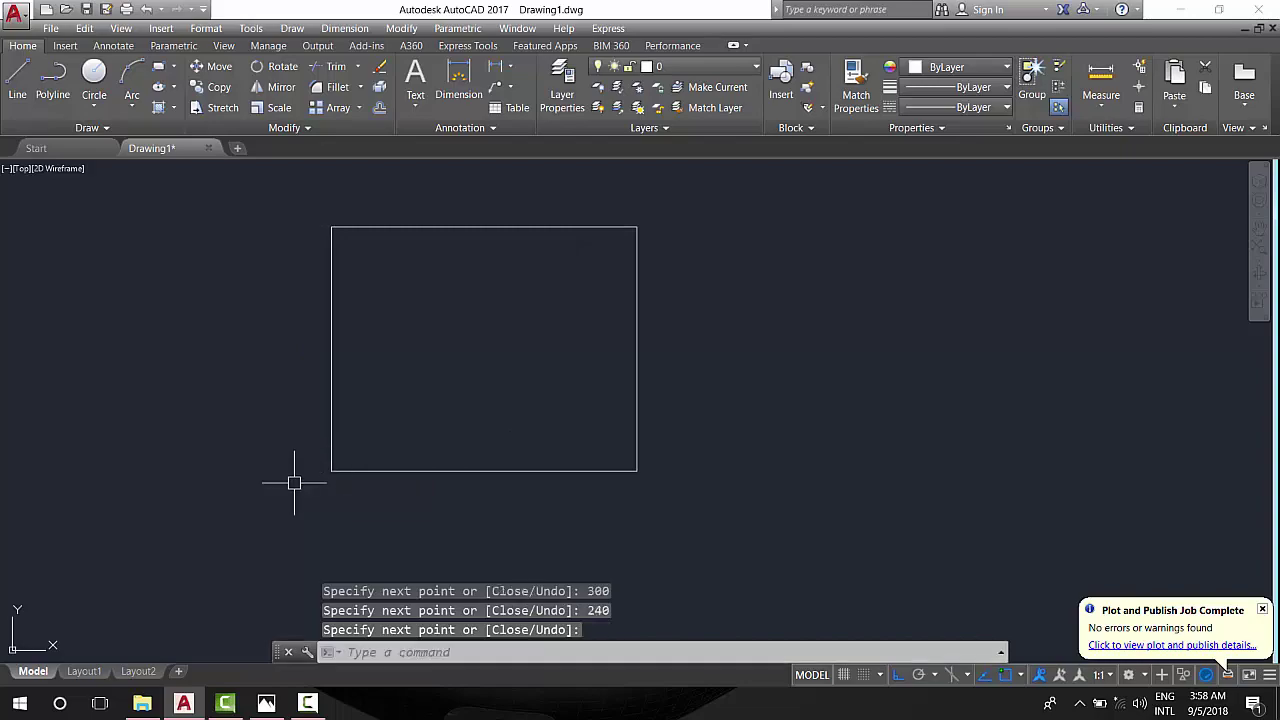
click(266, 703)
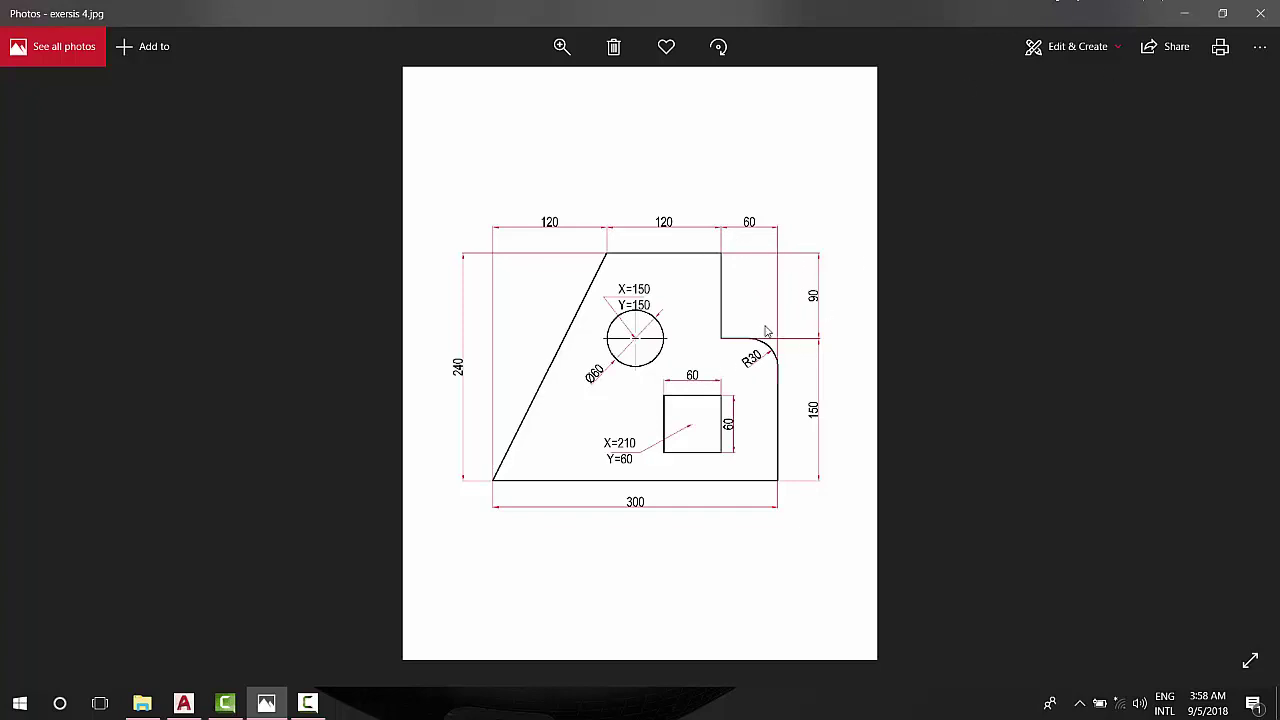
Step: Offset the plate's right edge 60 inward
click(1183, 13)
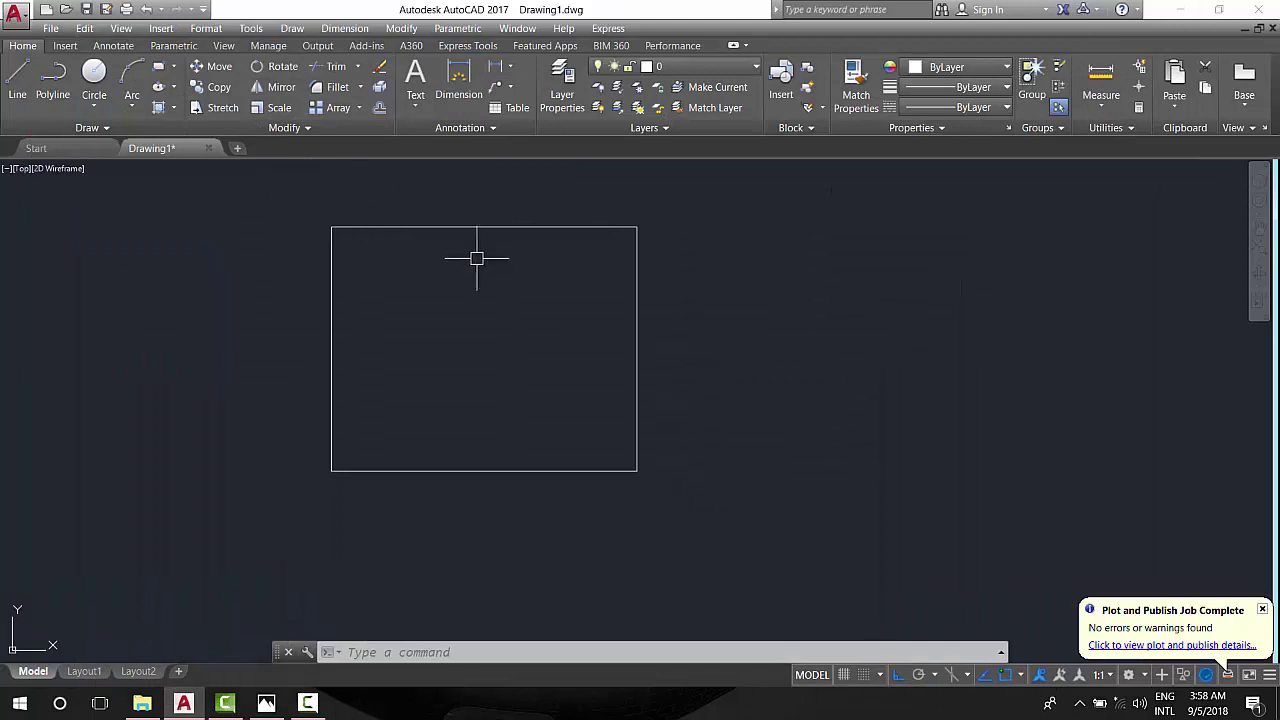
text(o)
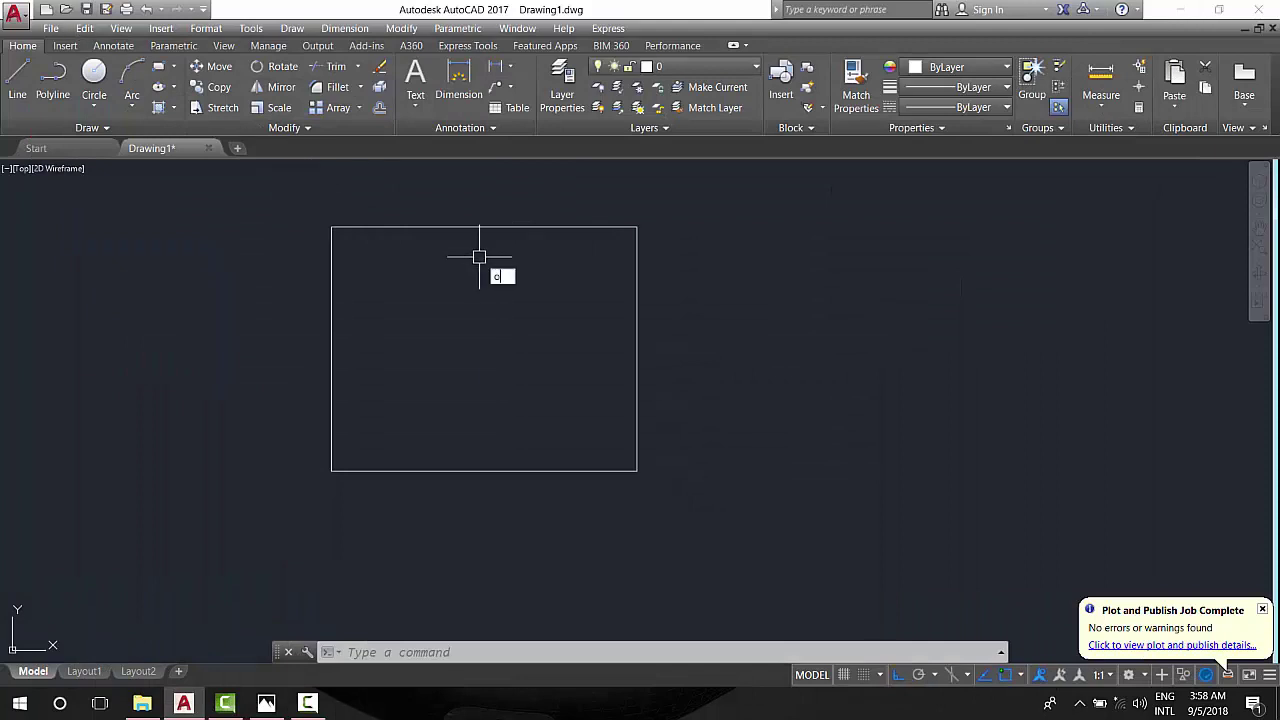
key(Return)
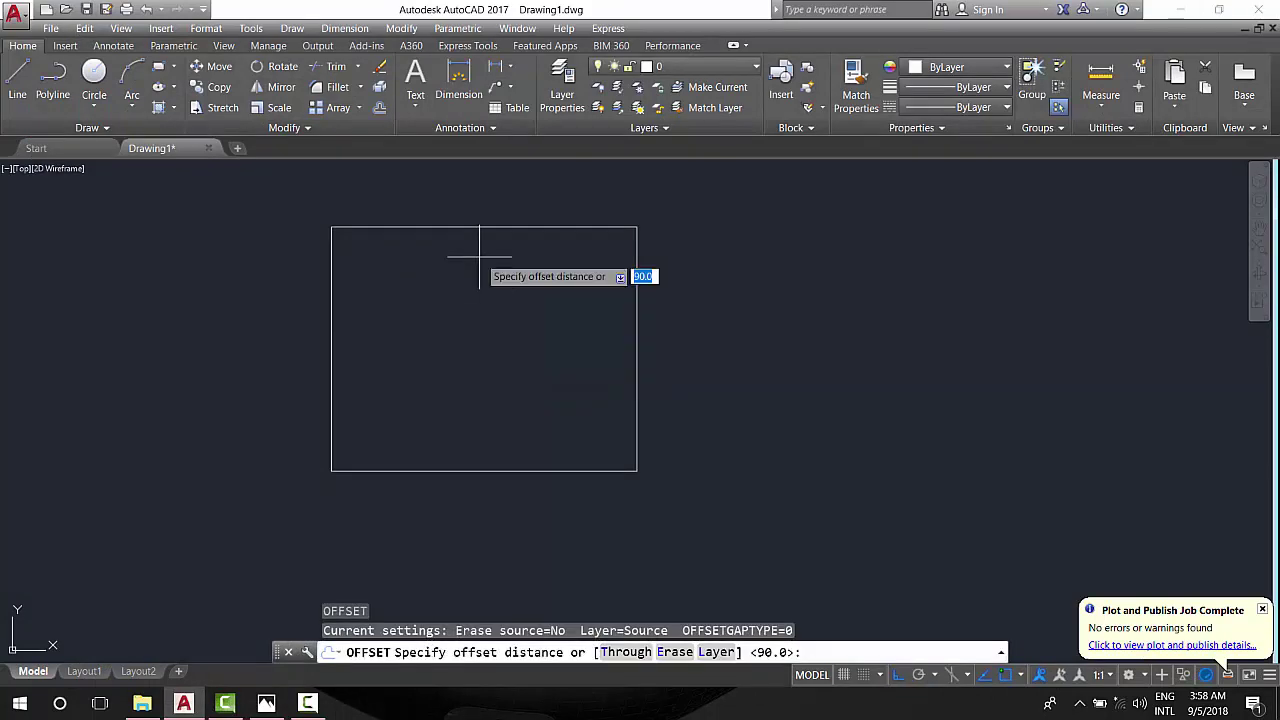
text(60)
key(Return)
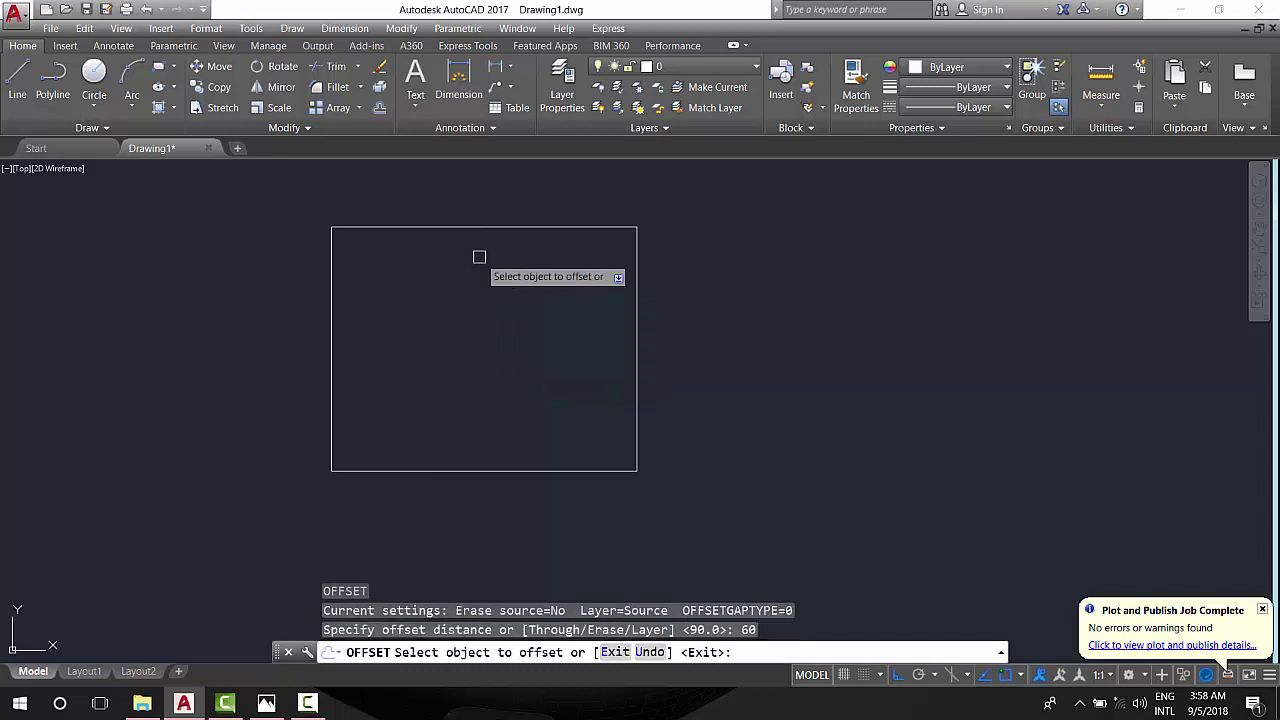
click(635, 286)
click(577, 281)
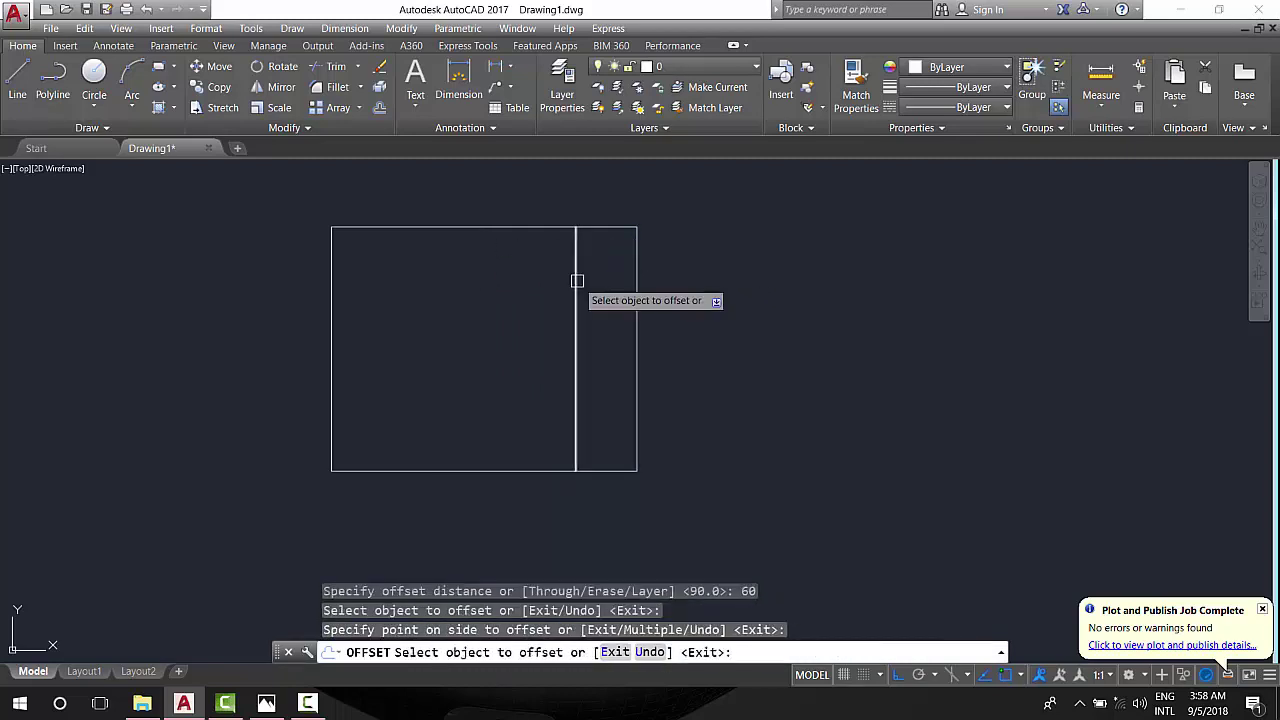
key(Return)
Step: Offset the plate's top edge 90 downward
key(Return)
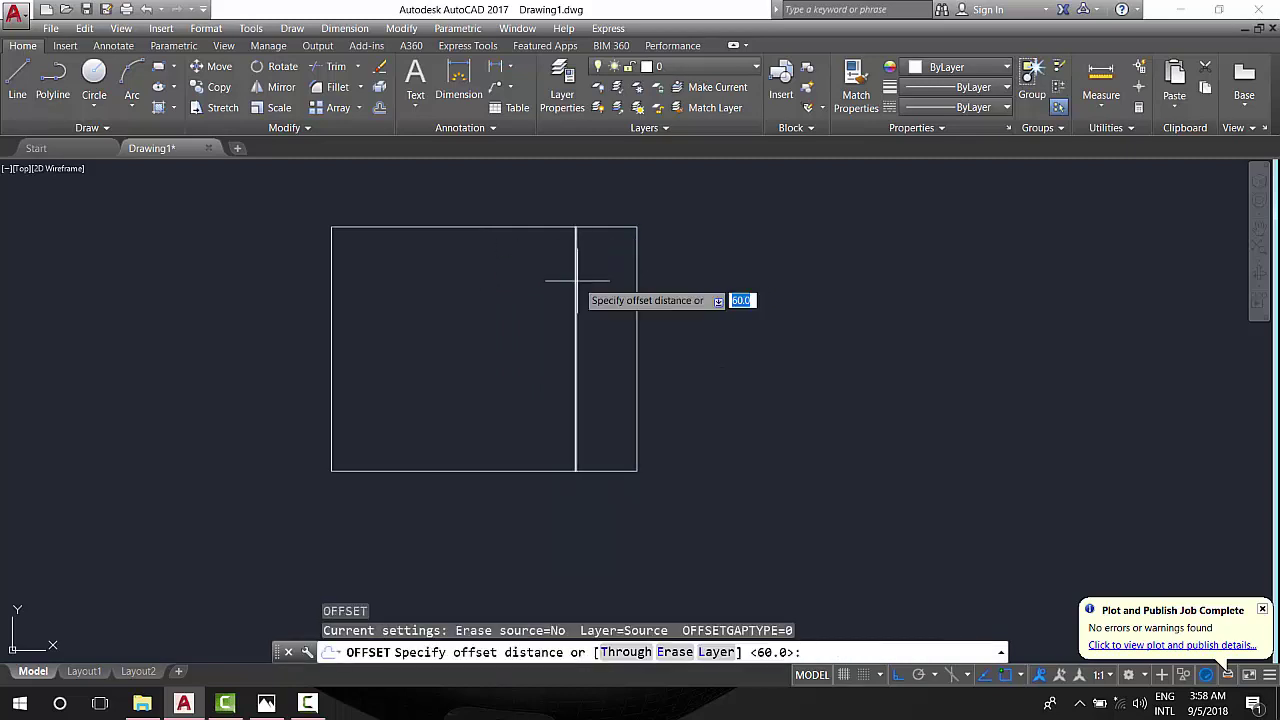
text(9)
key(BackSpace)
text(0)
key(Return)
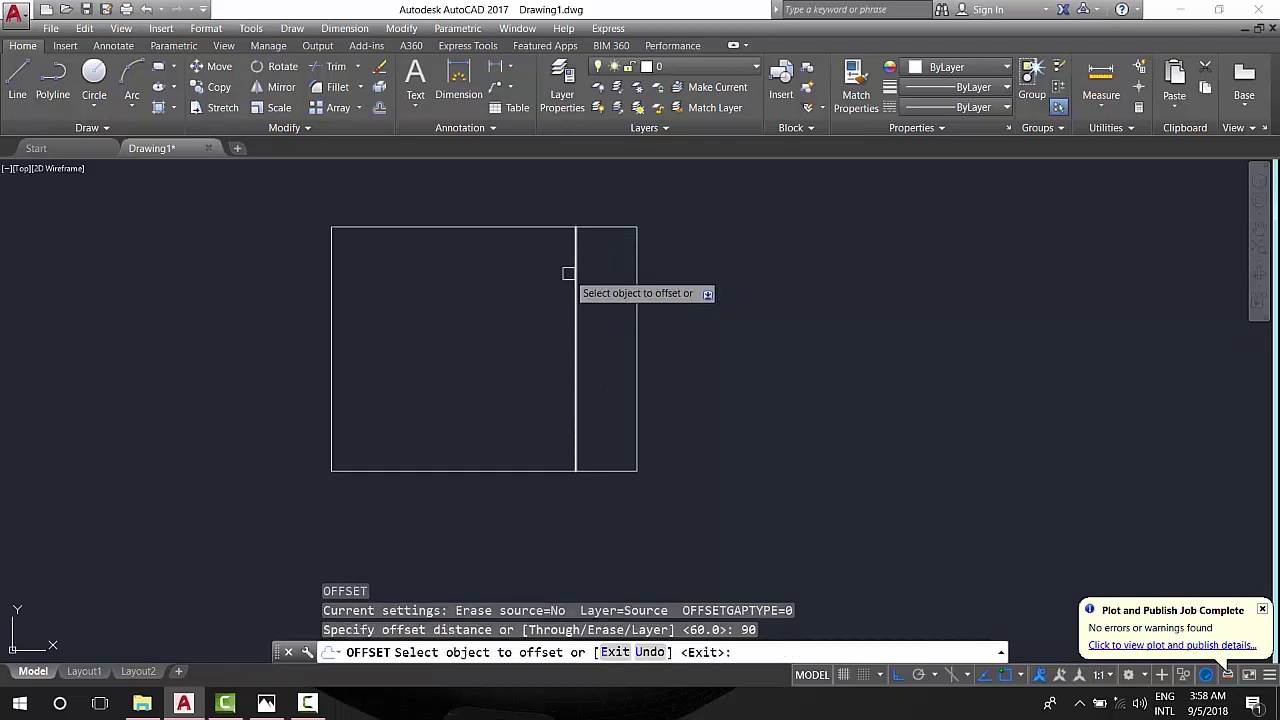
click(612, 228)
click(621, 307)
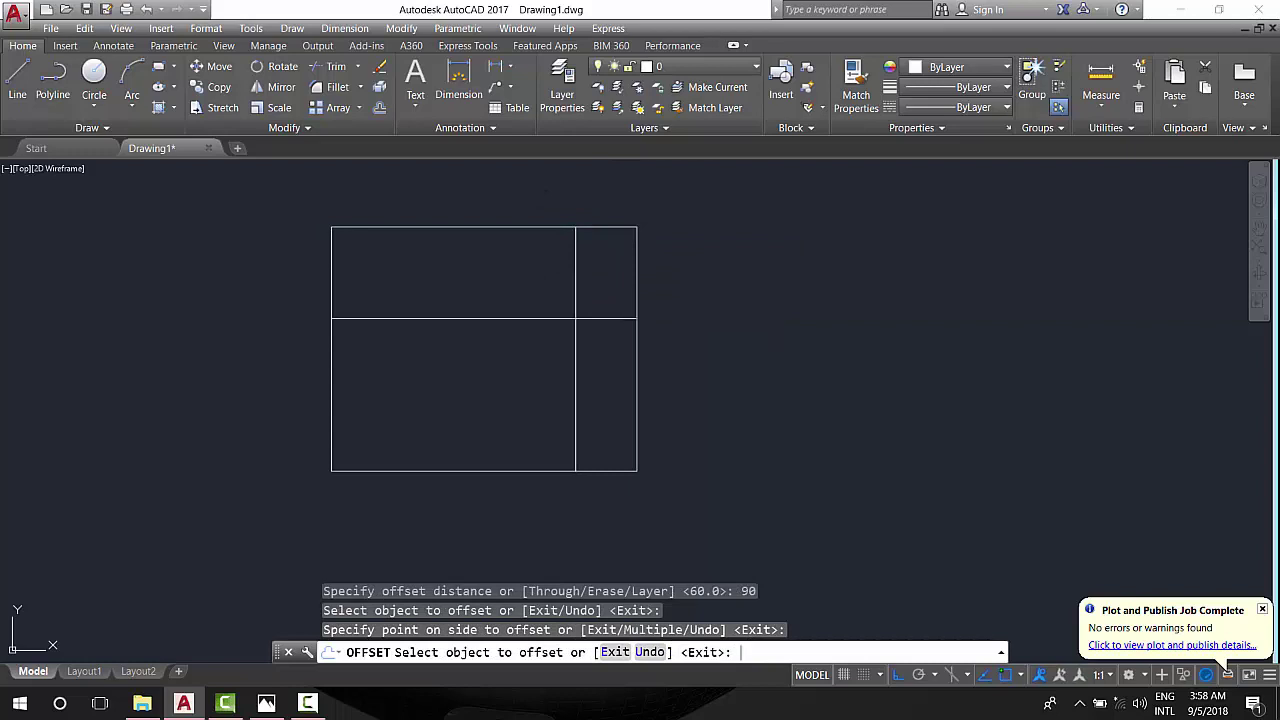
key(Return)
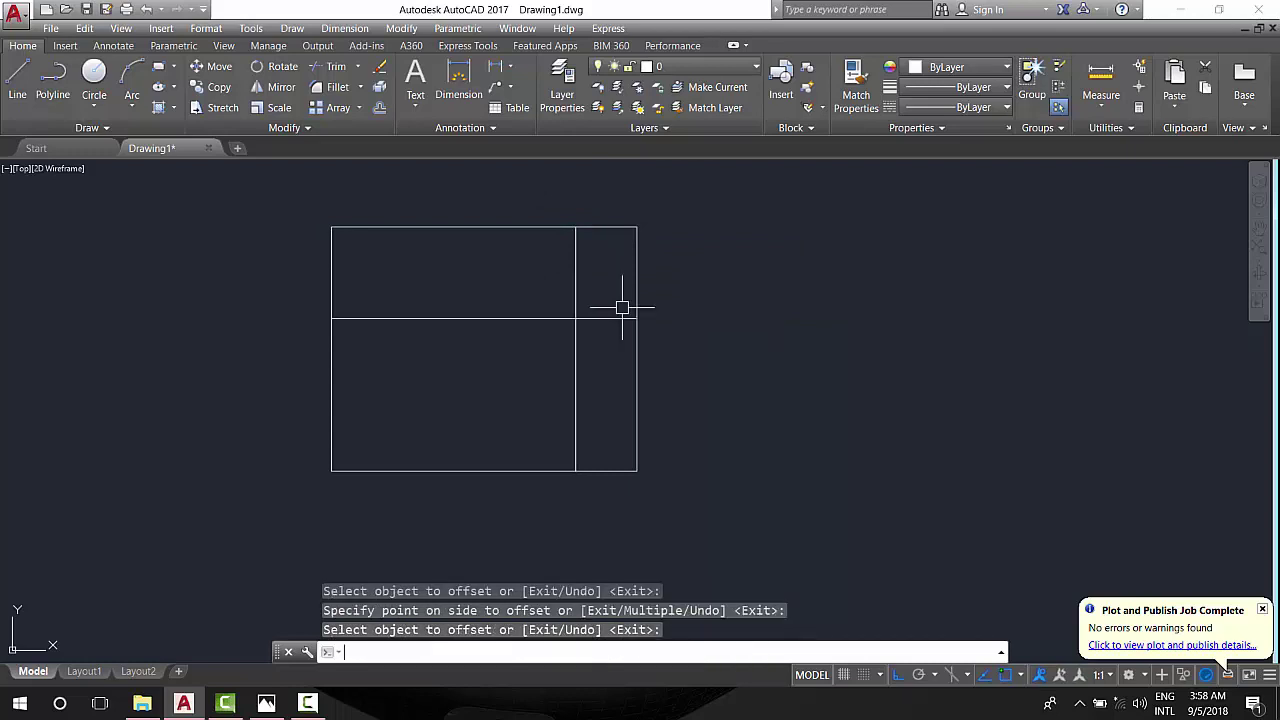
Step: Trim the overlapping line pieces, leaving a 60 × 90 notch at the top-right corner
text(tr)
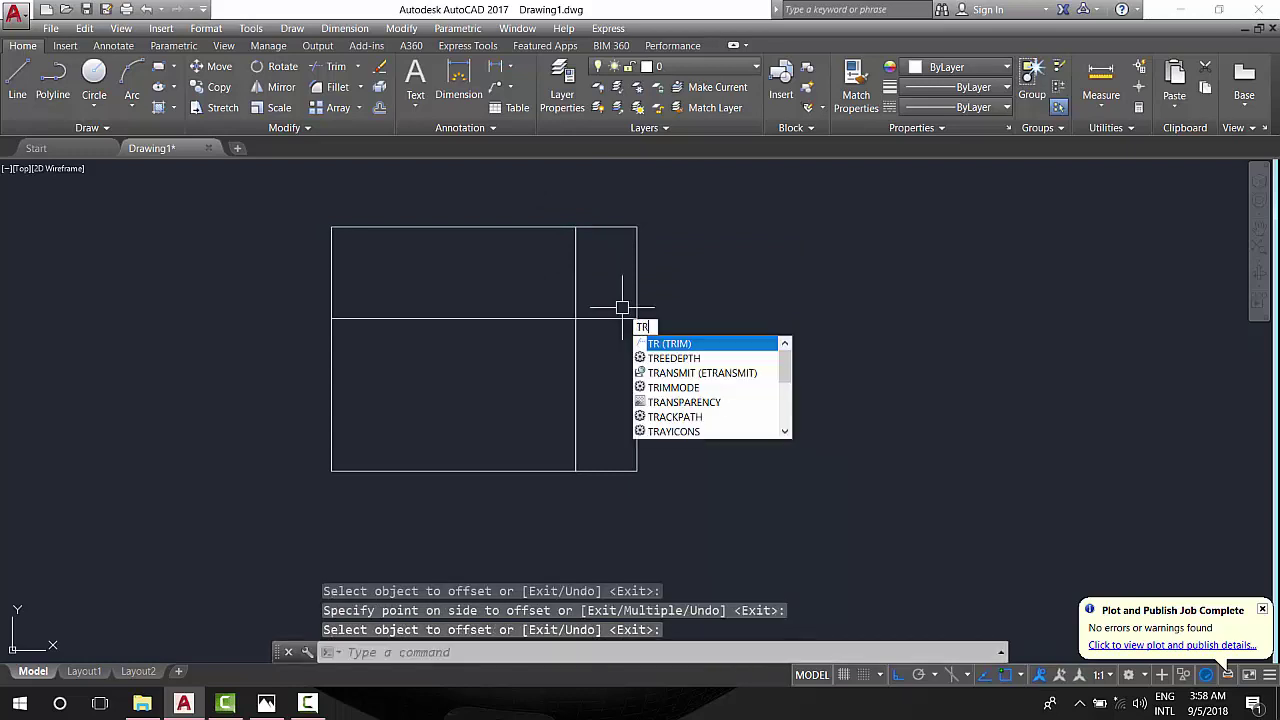
key(Return)
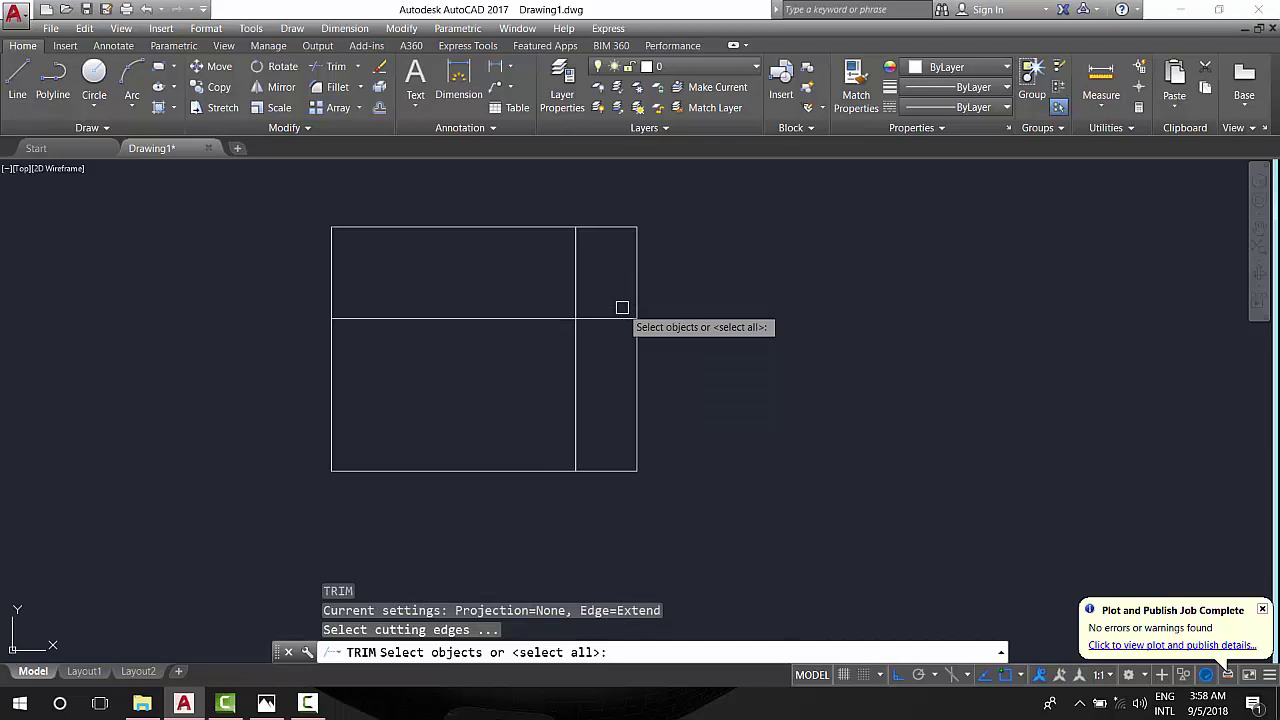
key(Return)
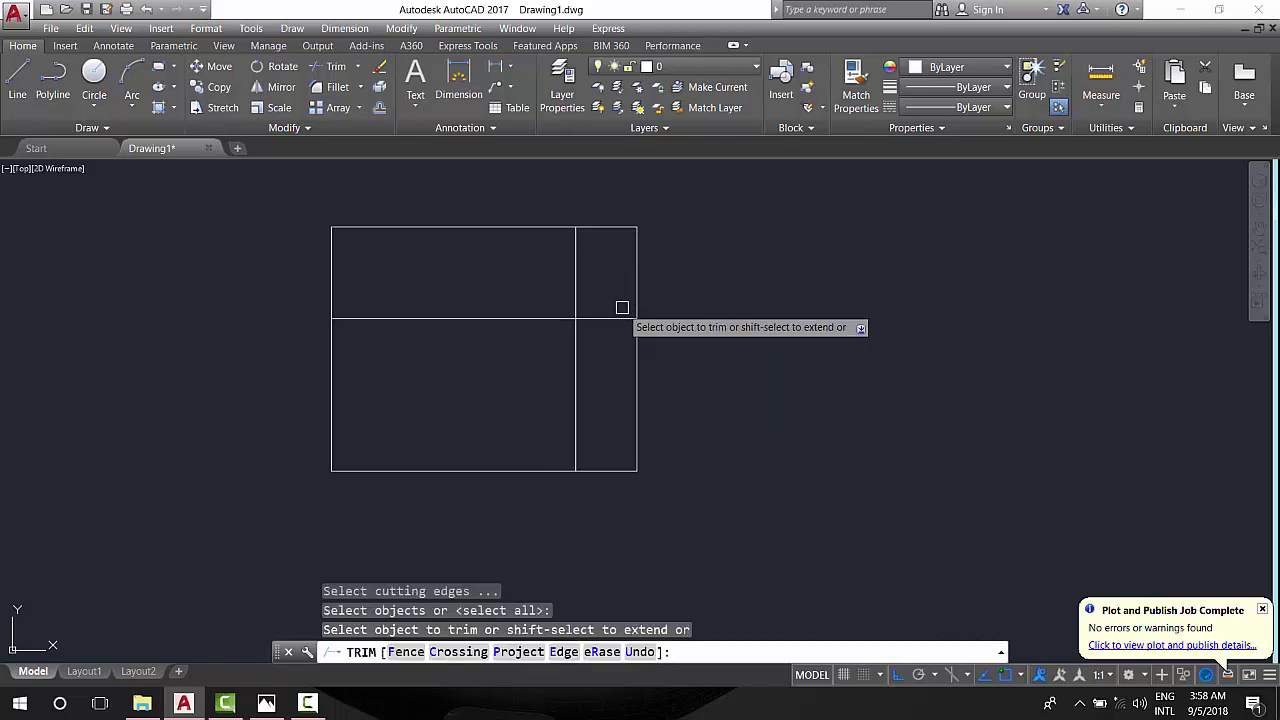
click(533, 316)
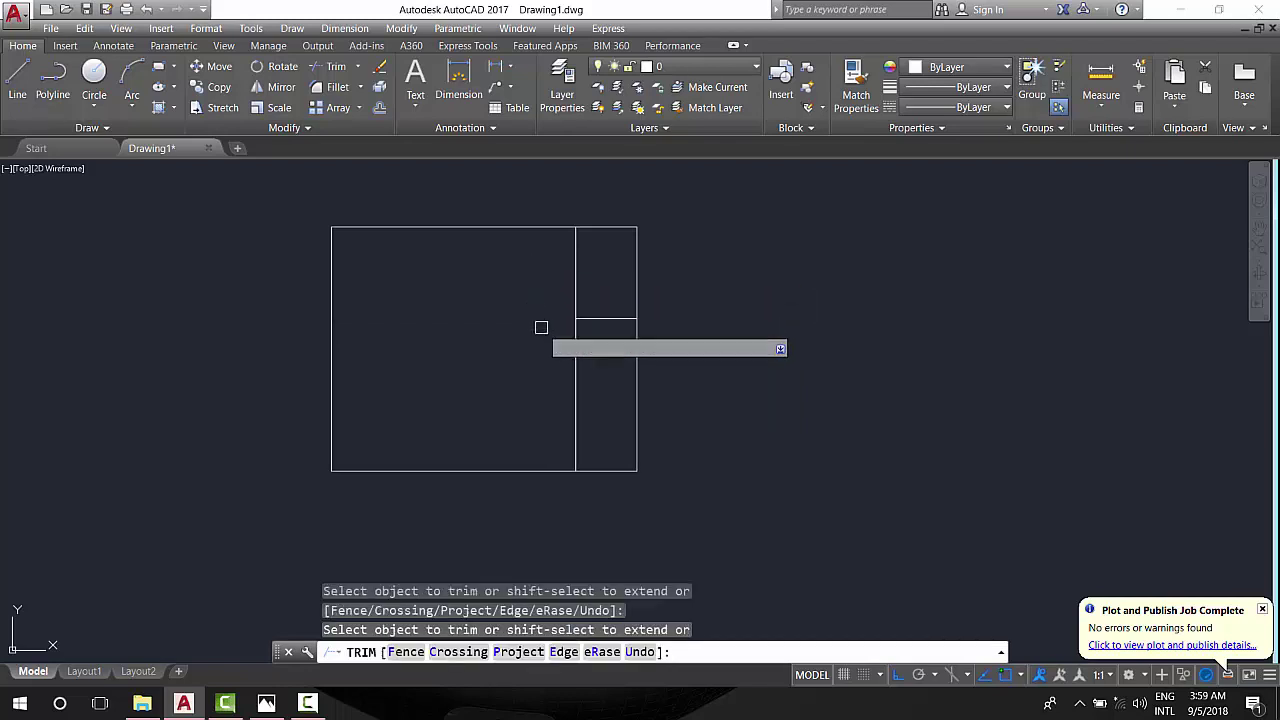
click(577, 358)
click(608, 227)
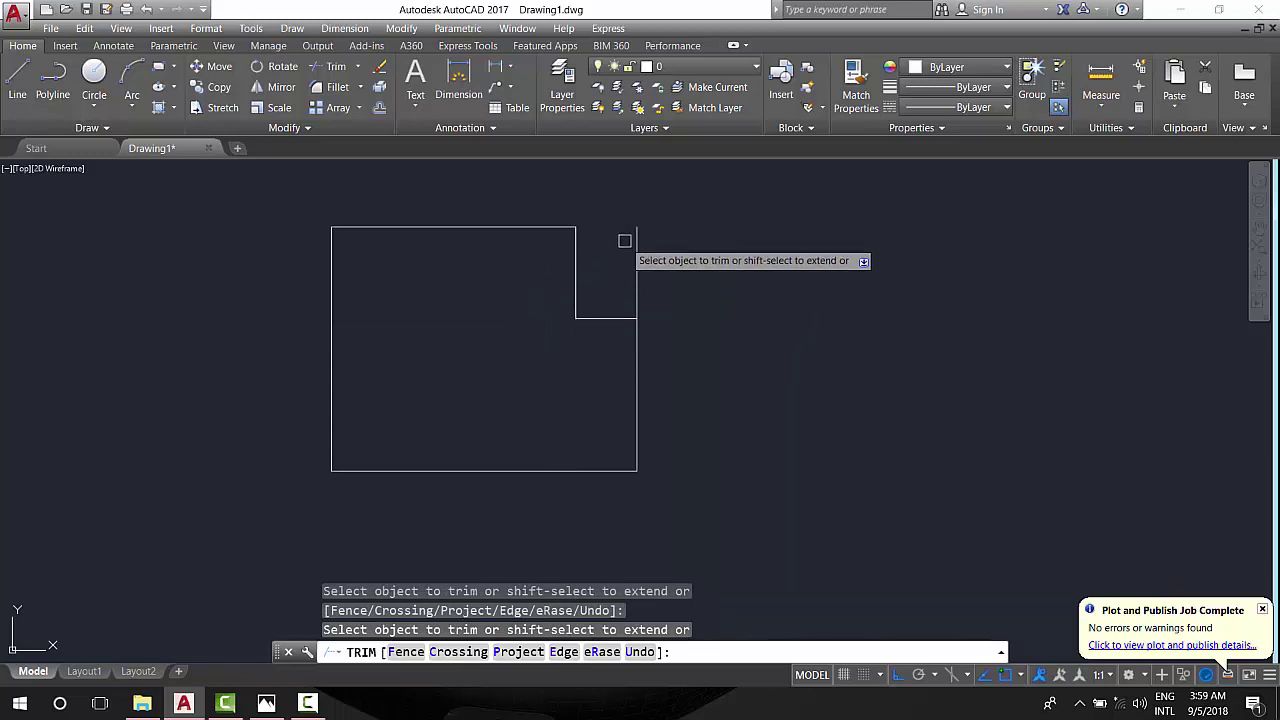
click(637, 250)
right_click(714, 266)
click(773, 276)
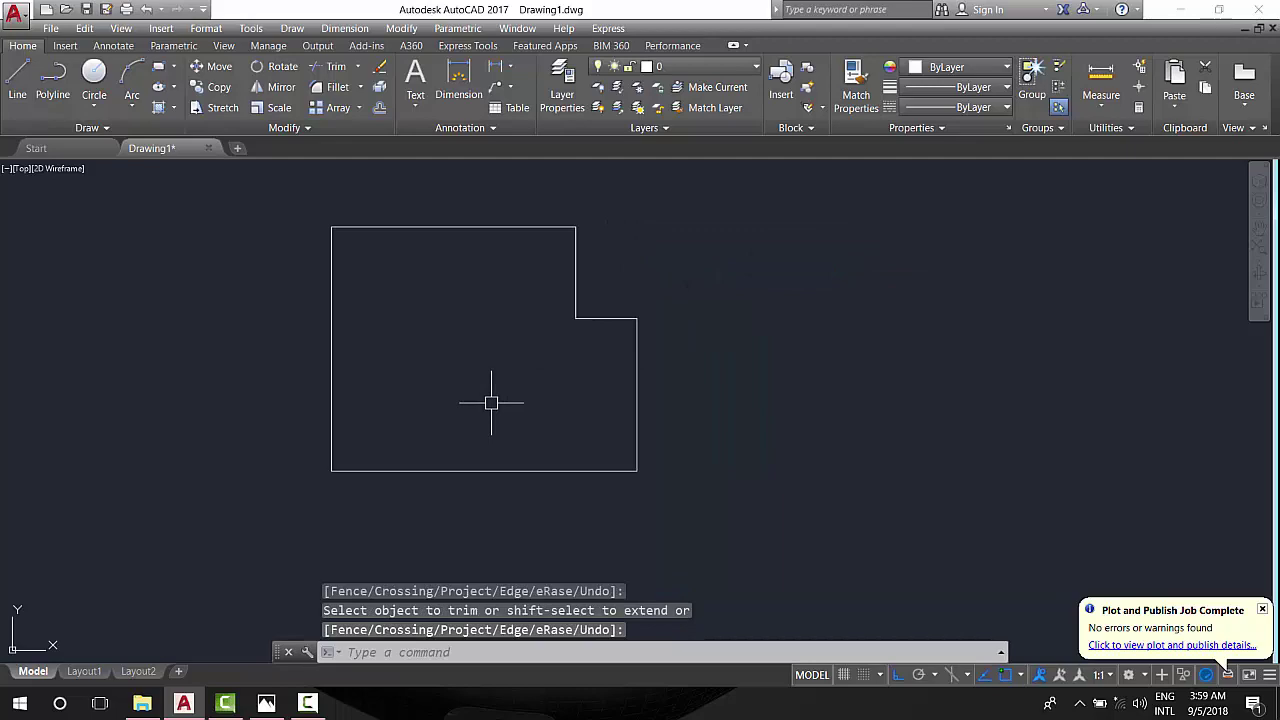
text(o)
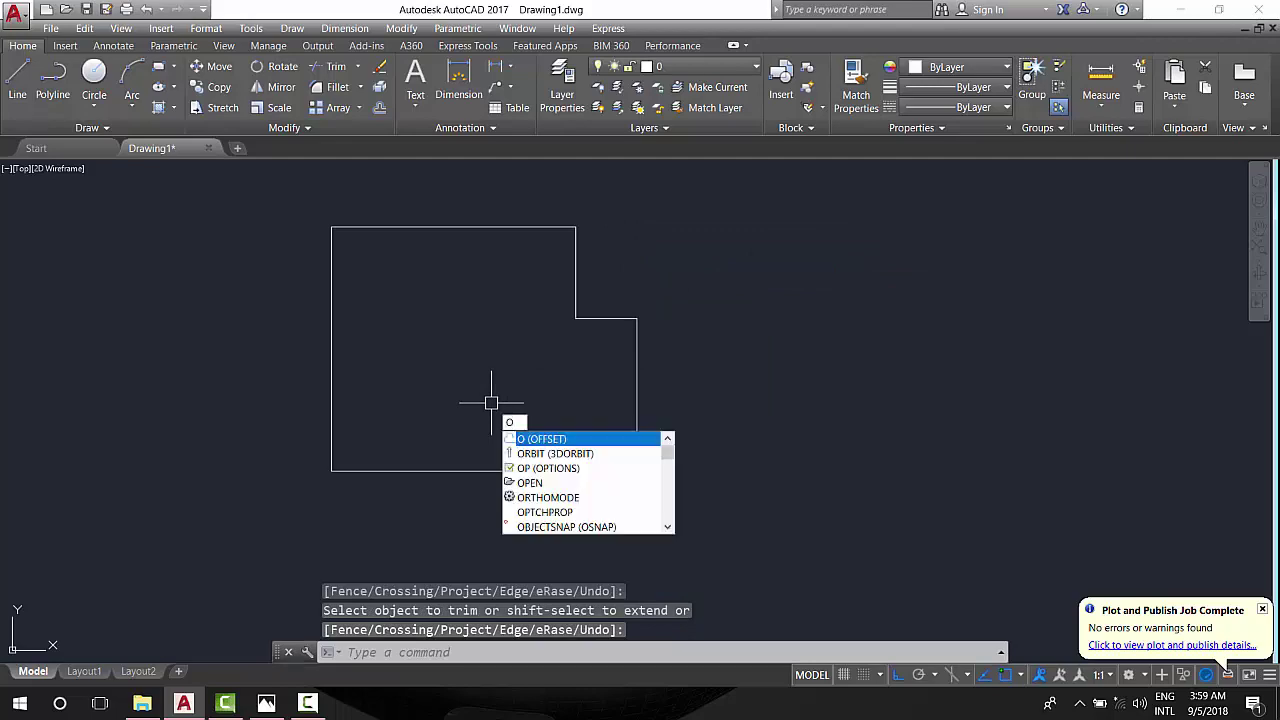
key(Return)
Step: Offset the plate's left edge 120 to the right
click(268, 703)
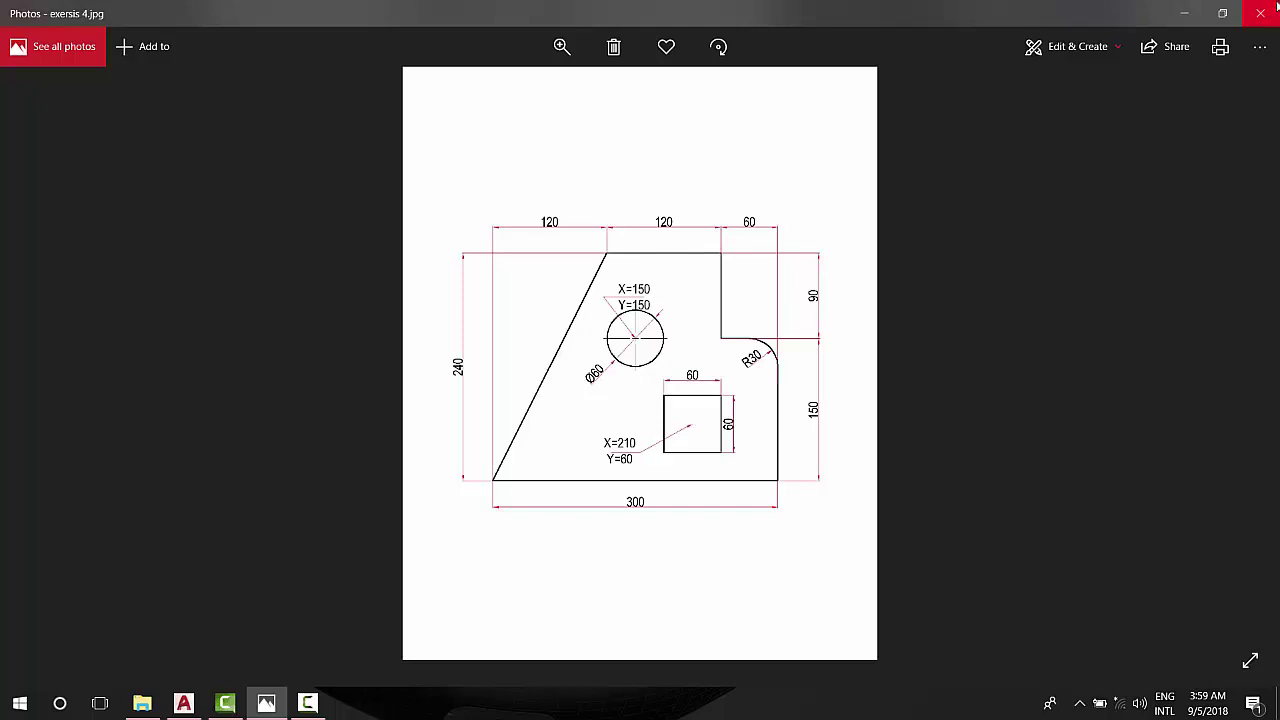
click(1193, 15)
text(1)
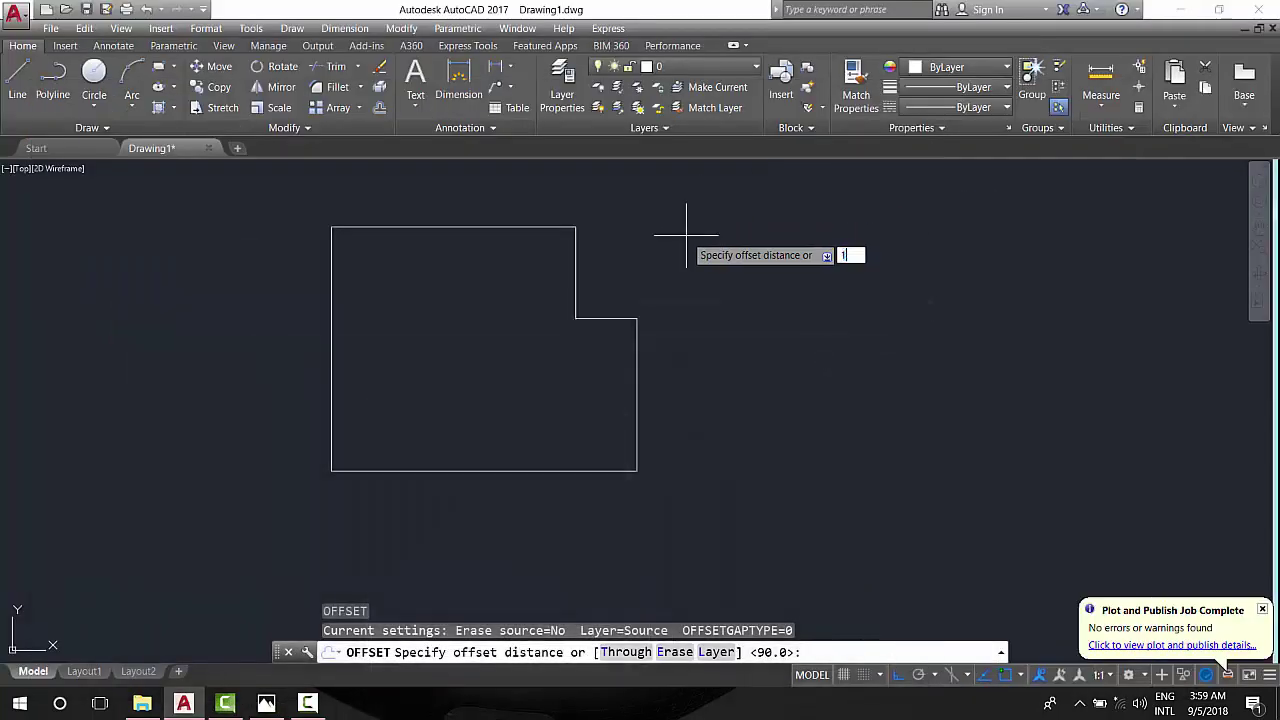
text(20)
key(Return)
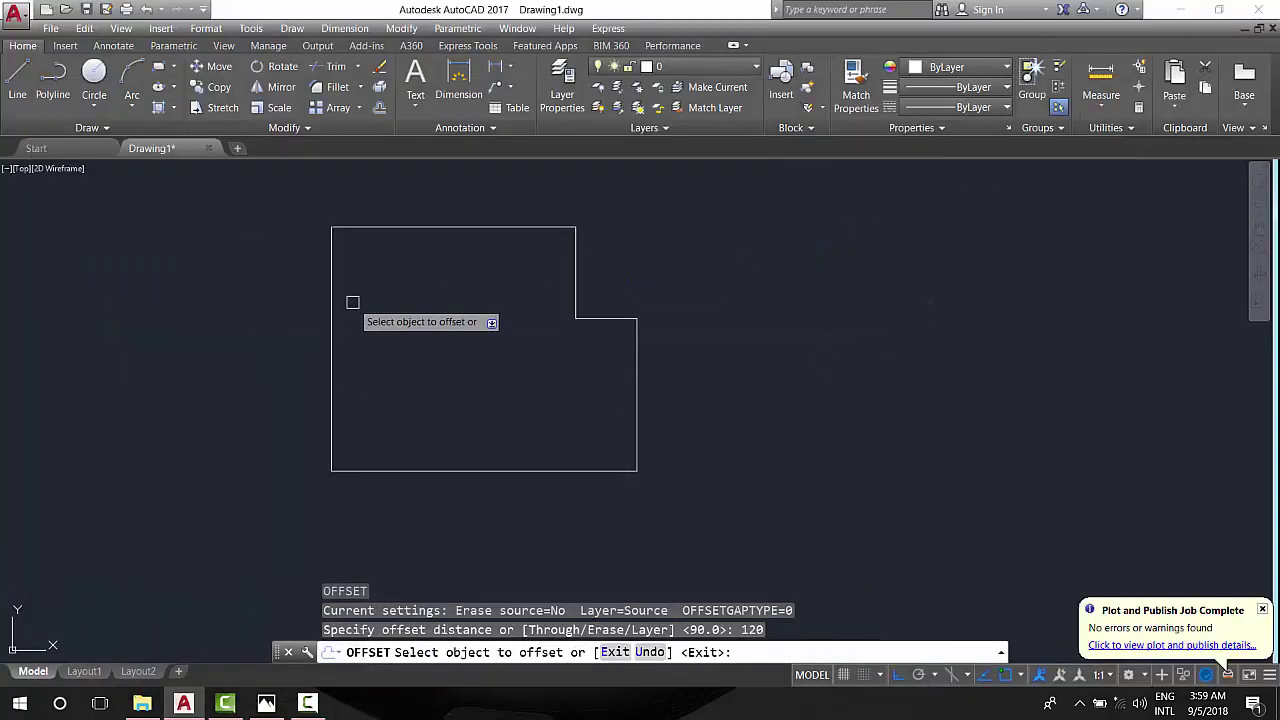
click(336, 313)
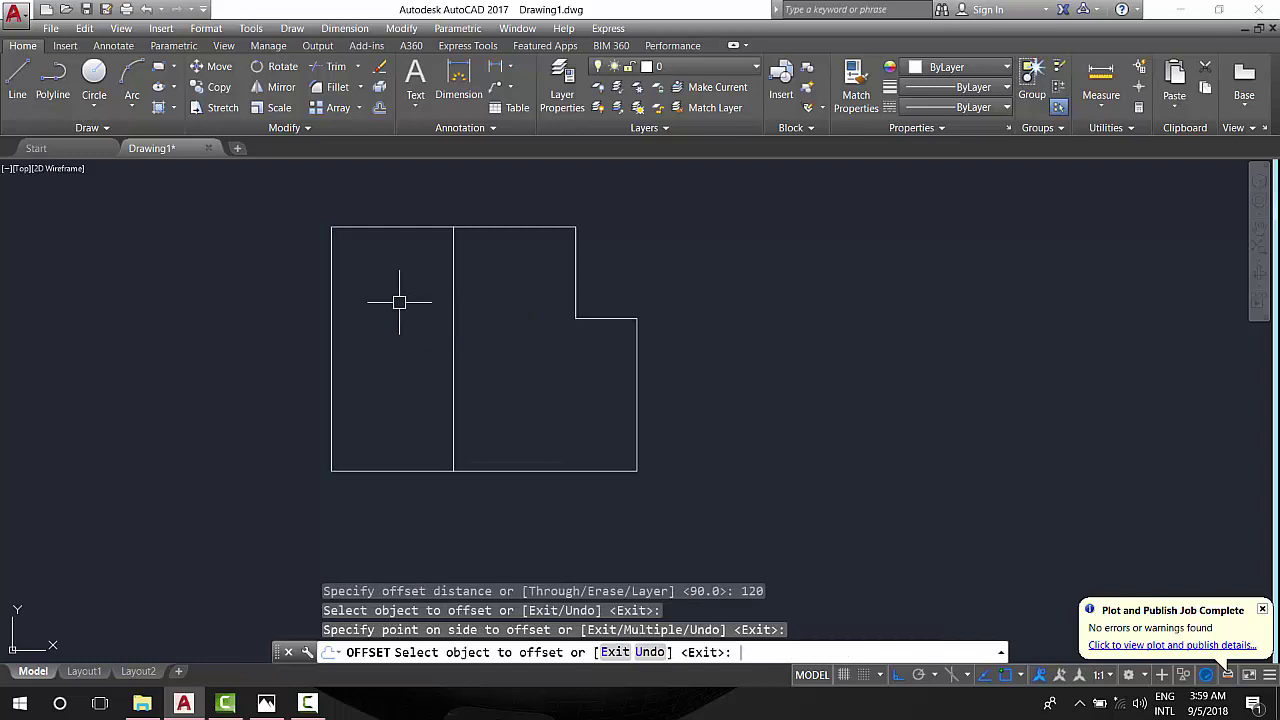
click(399, 302)
key(Escape)
Step: Draw a diagonal line from the offset line's top end to the bottom-left corner
text(l)
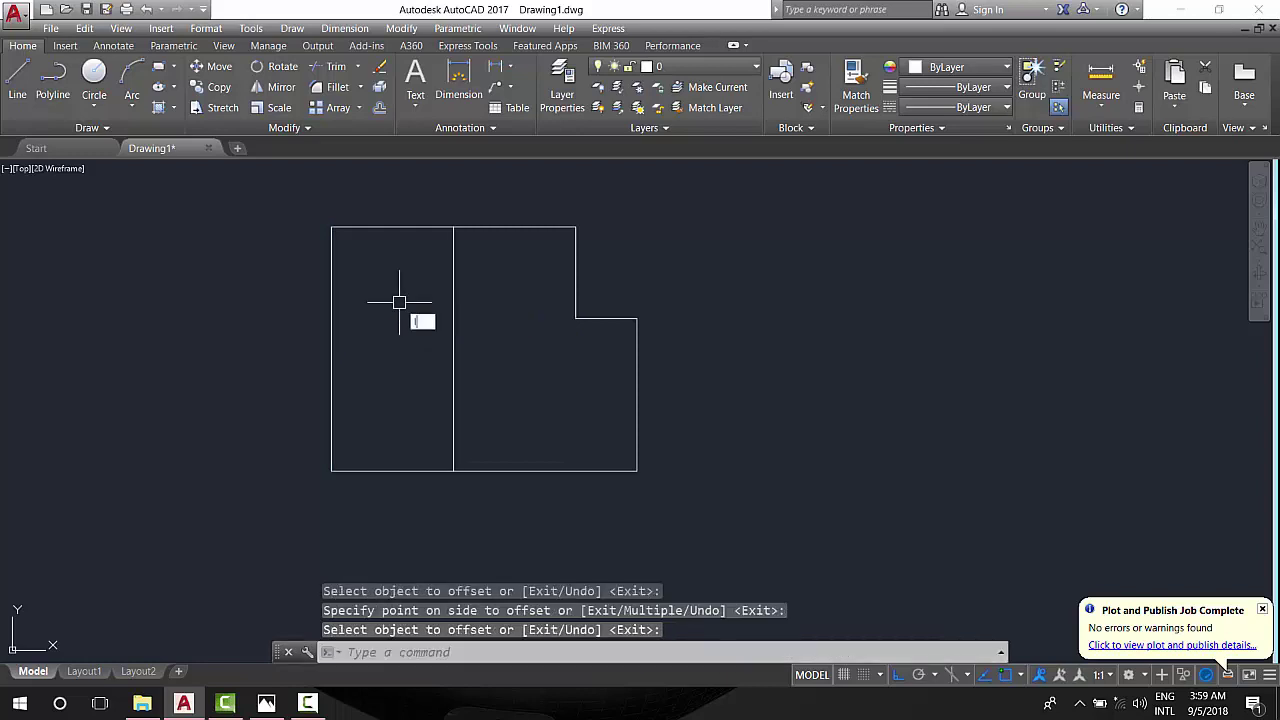
key(Return)
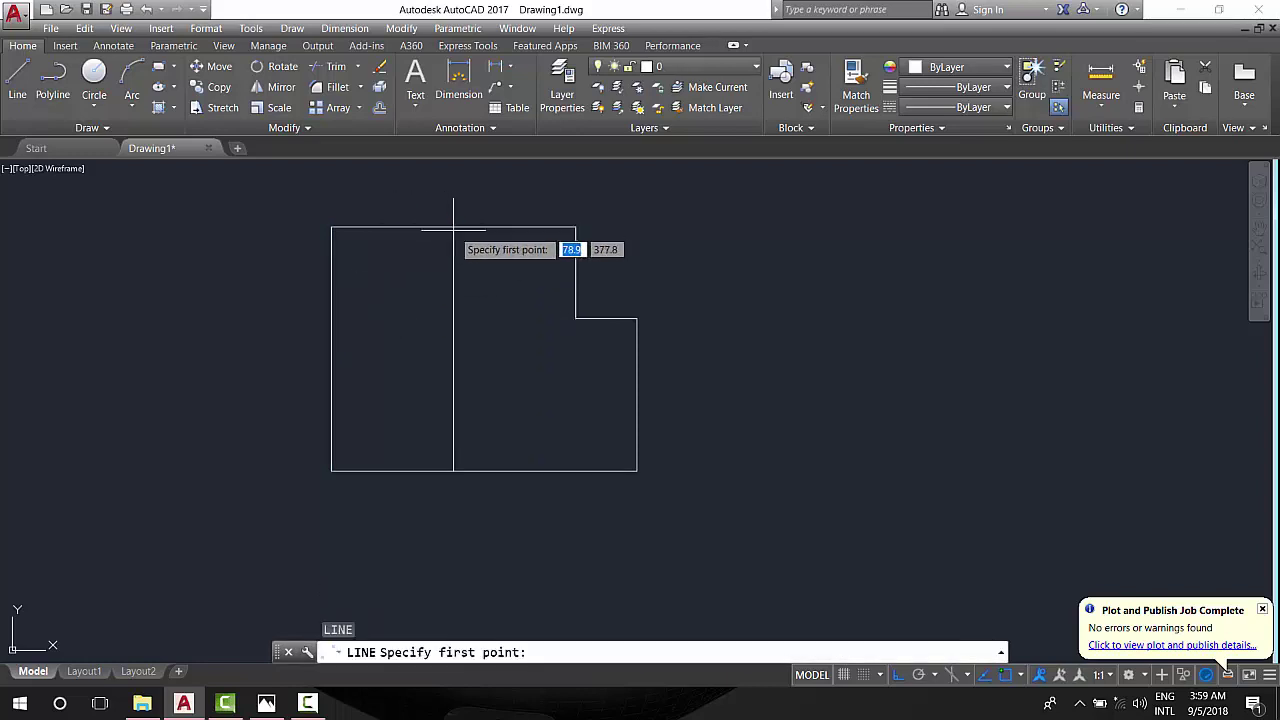
click(420, 228)
click(333, 468)
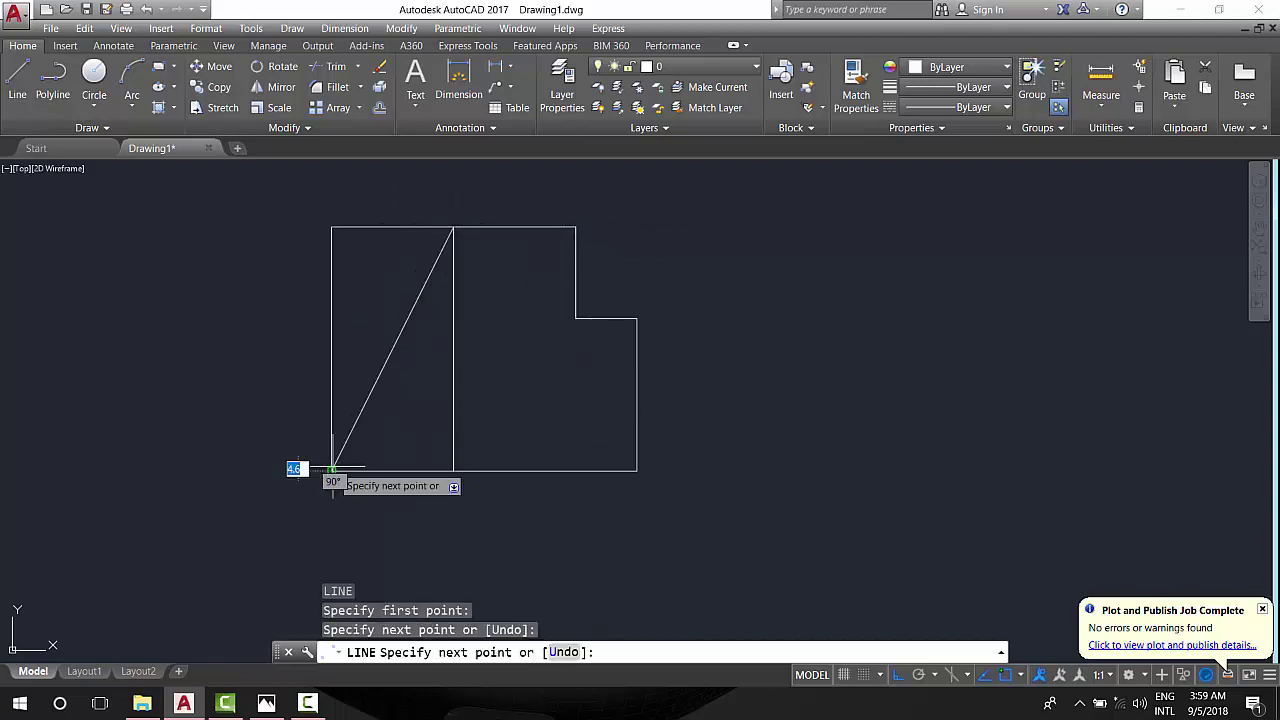
key(Return)
Step: Trim the top edge back to the diagonal
text(tr)
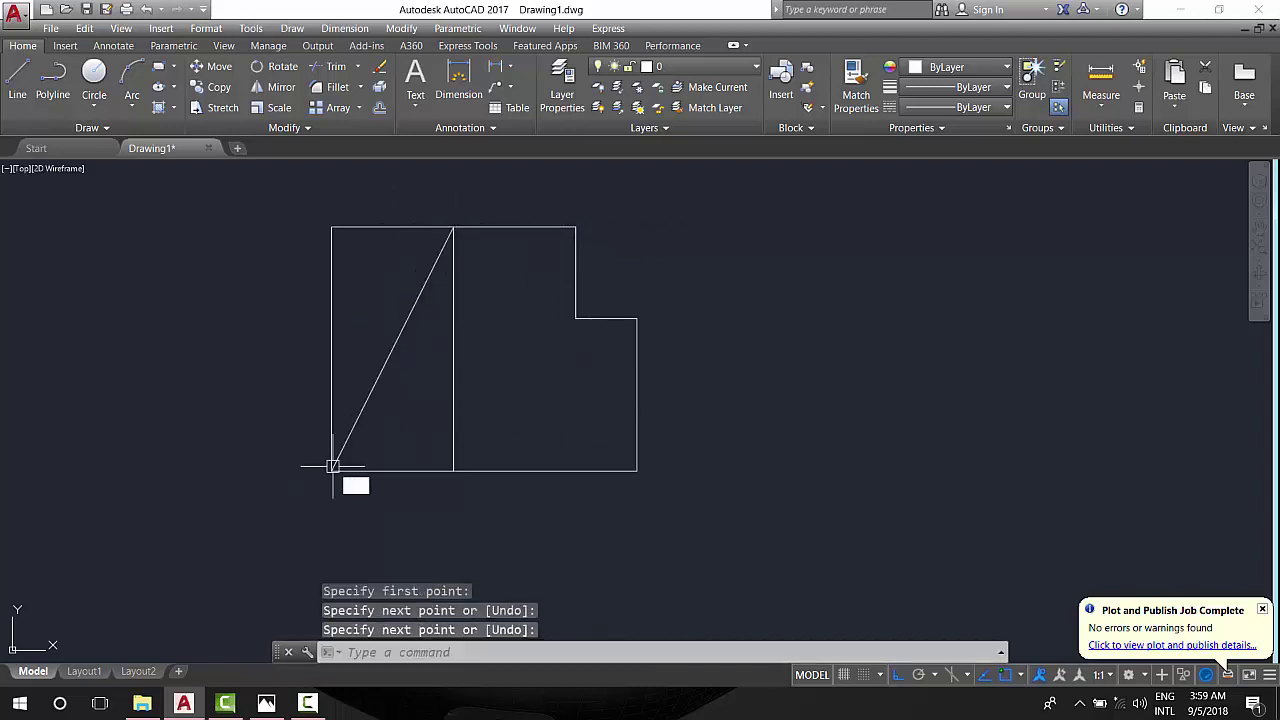
key(Return)
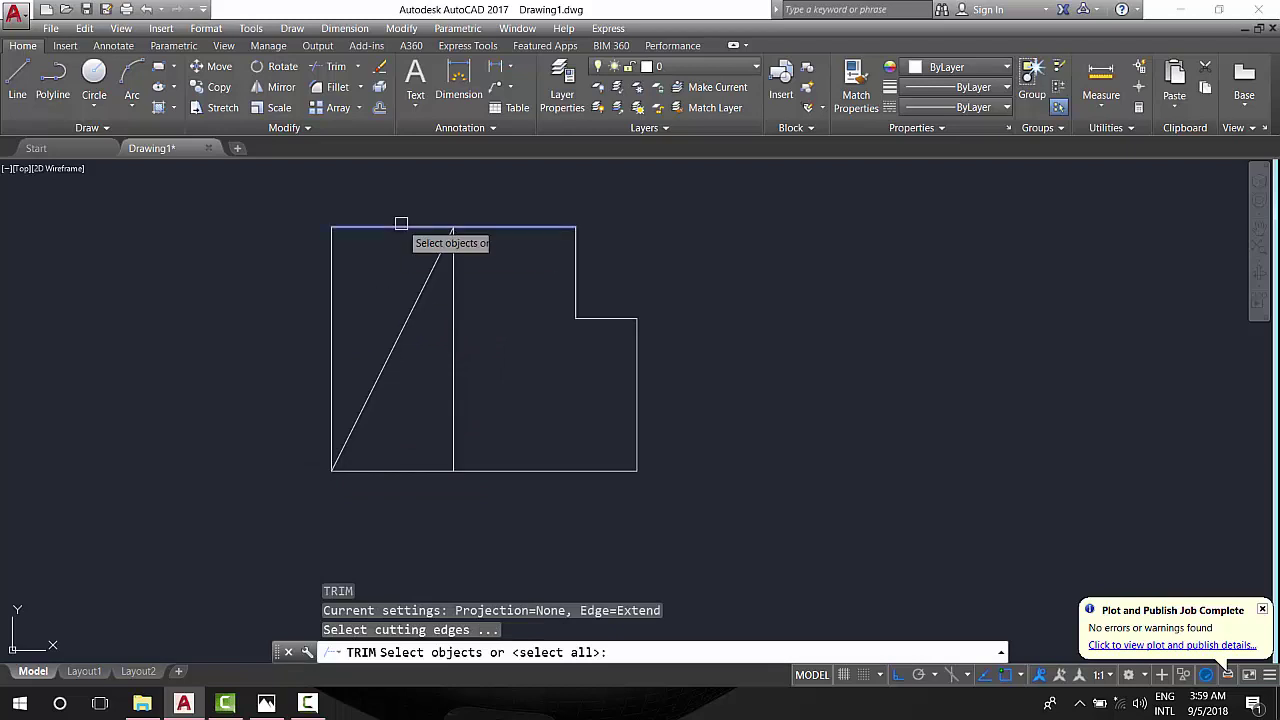
click(400, 228)
click(430, 269)
key(Return)
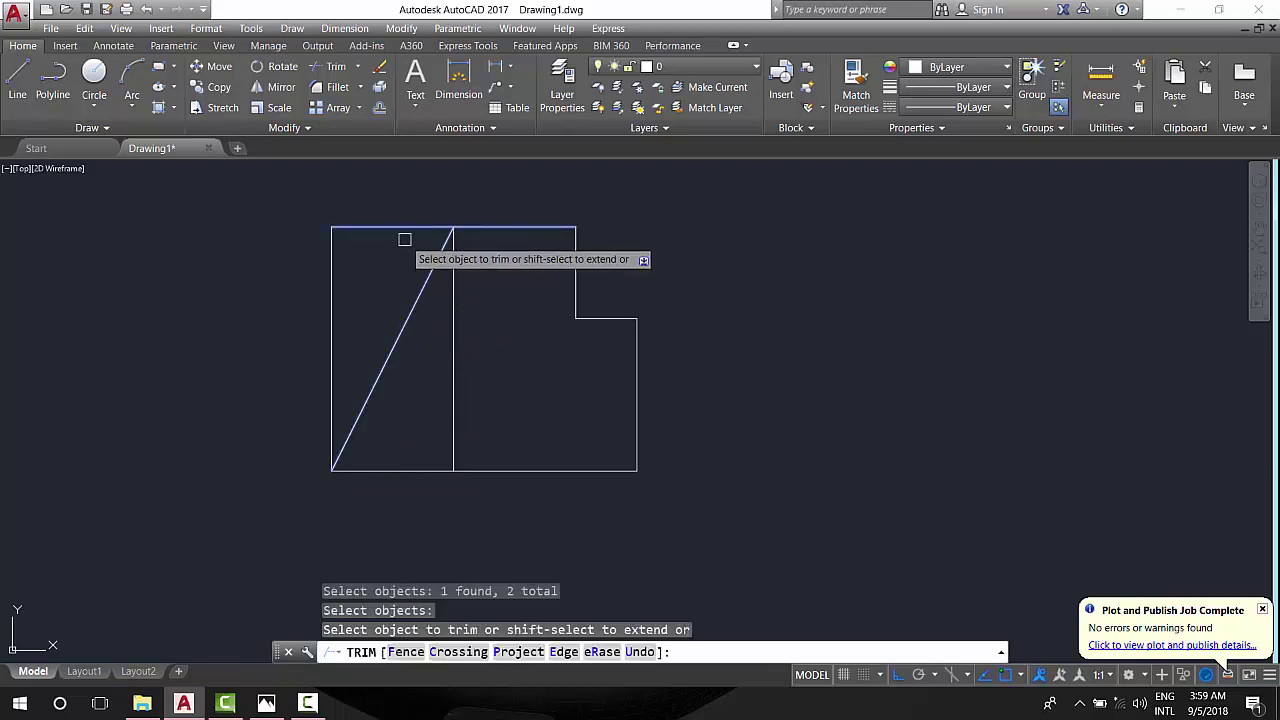
click(410, 228)
right_click(788, 262)
click(856, 272)
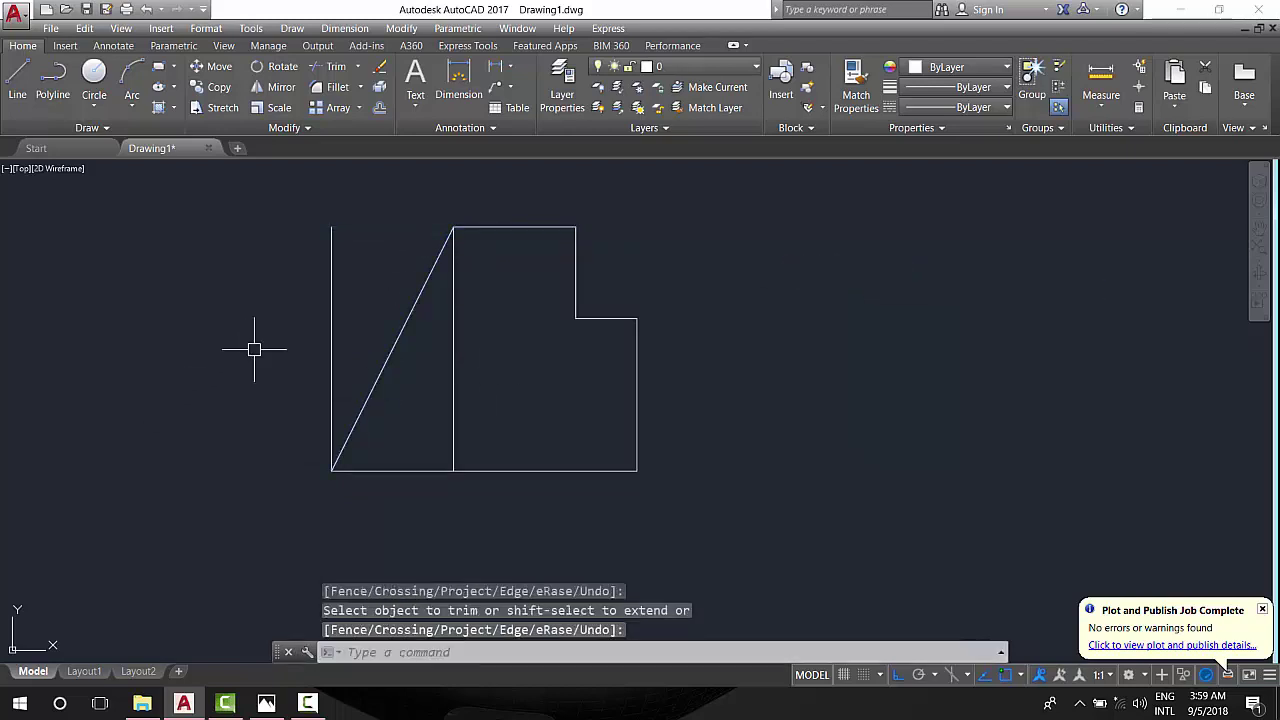
Step: Erase the old left vertical edge and the leftover middle vertical line
click(333, 309)
text(c)
key(Return)
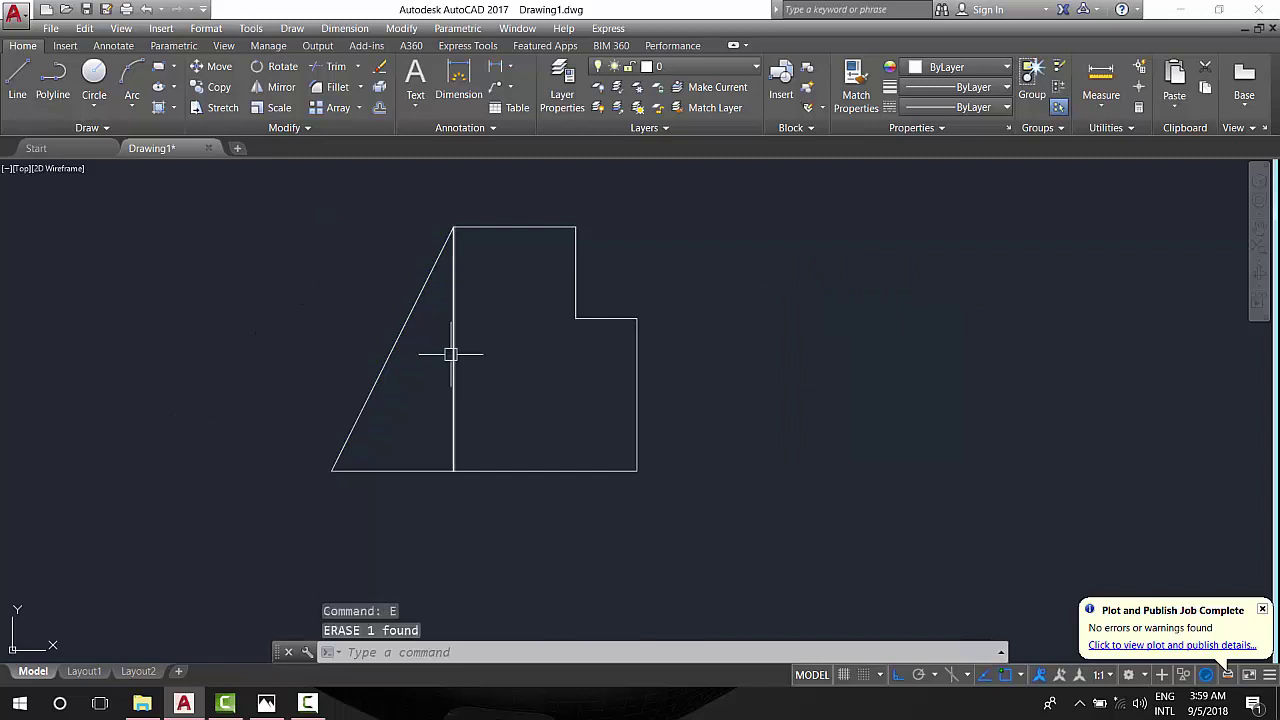
click(453, 354)
text(e)
key(Return)
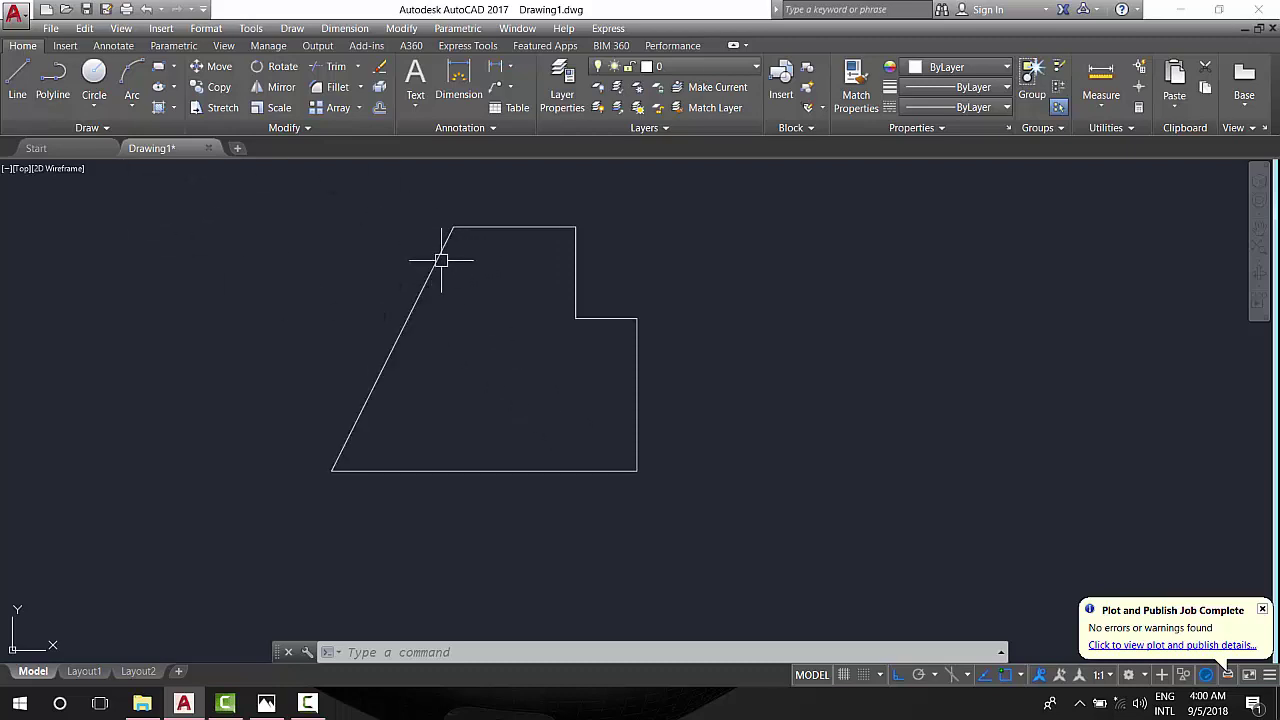
click(266, 703)
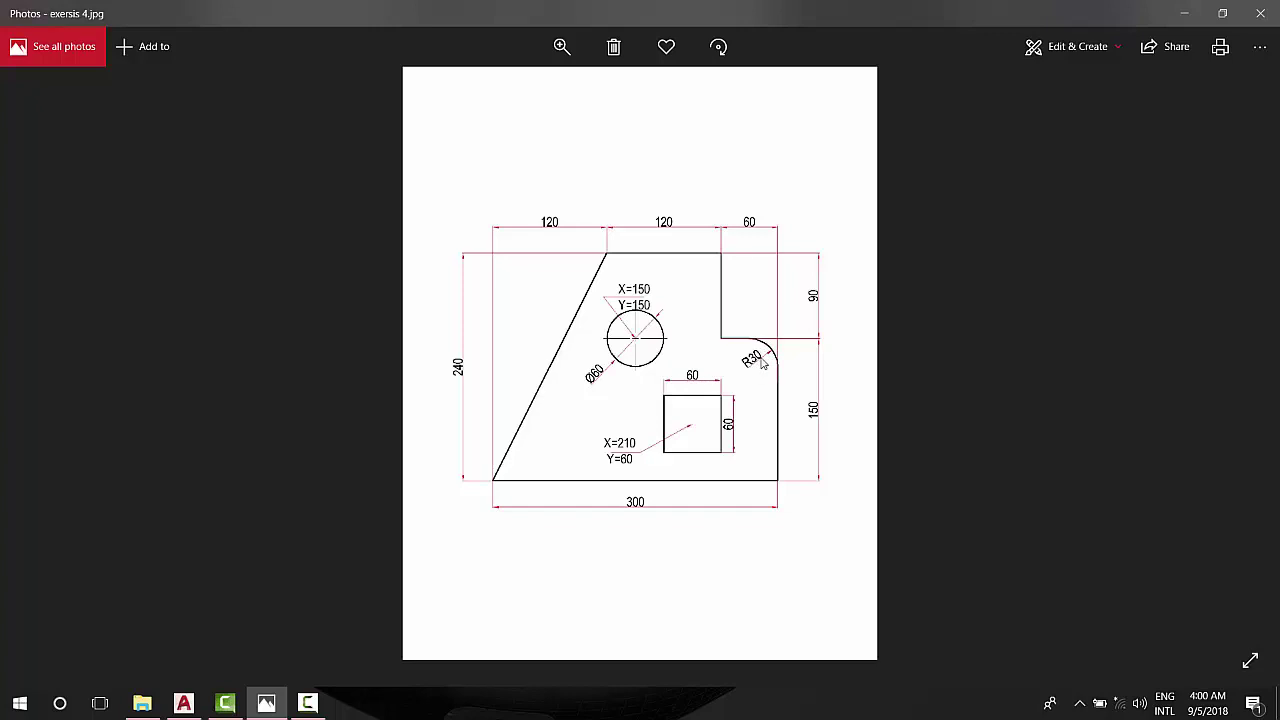
click(1180, 14)
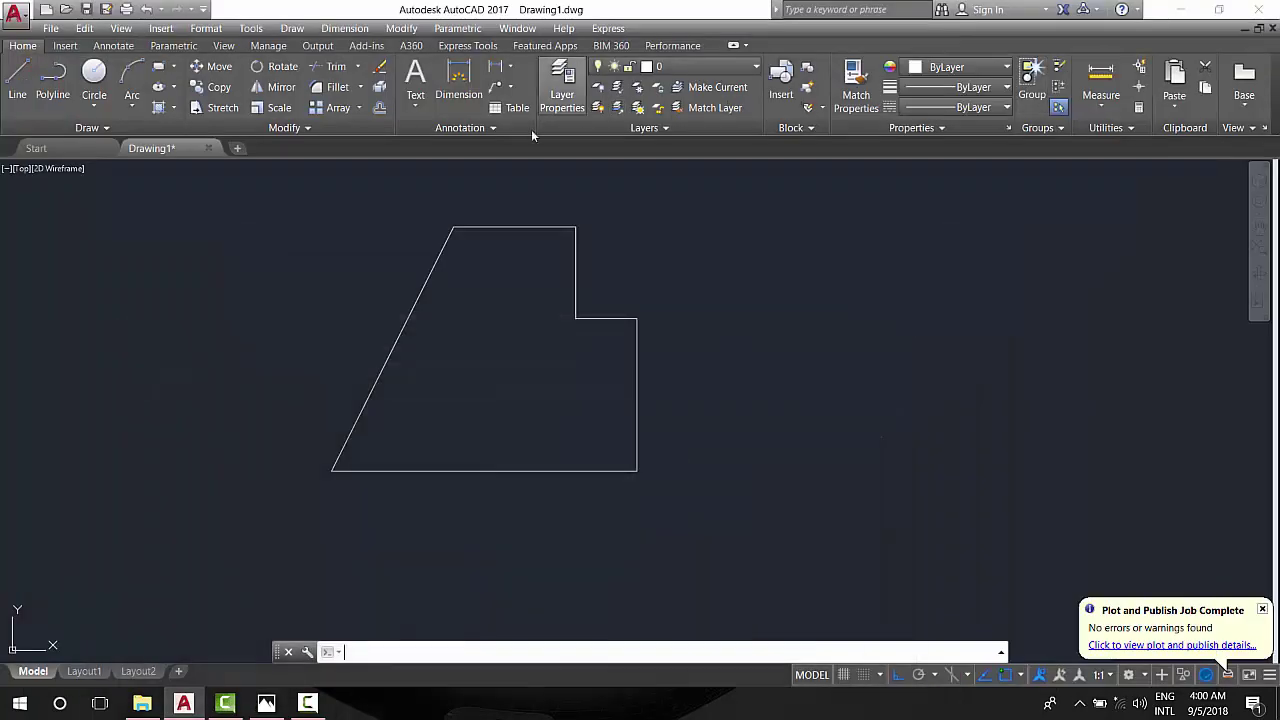
click(337, 87)
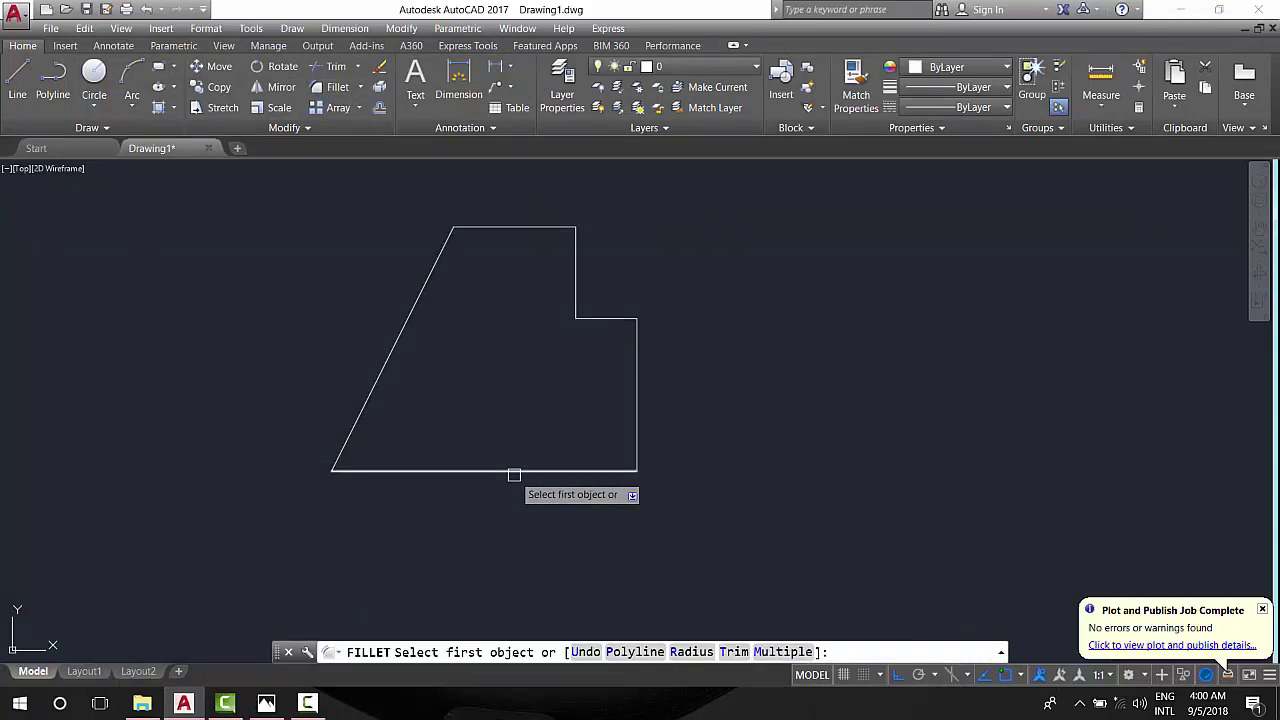
text(r)
key(Return)
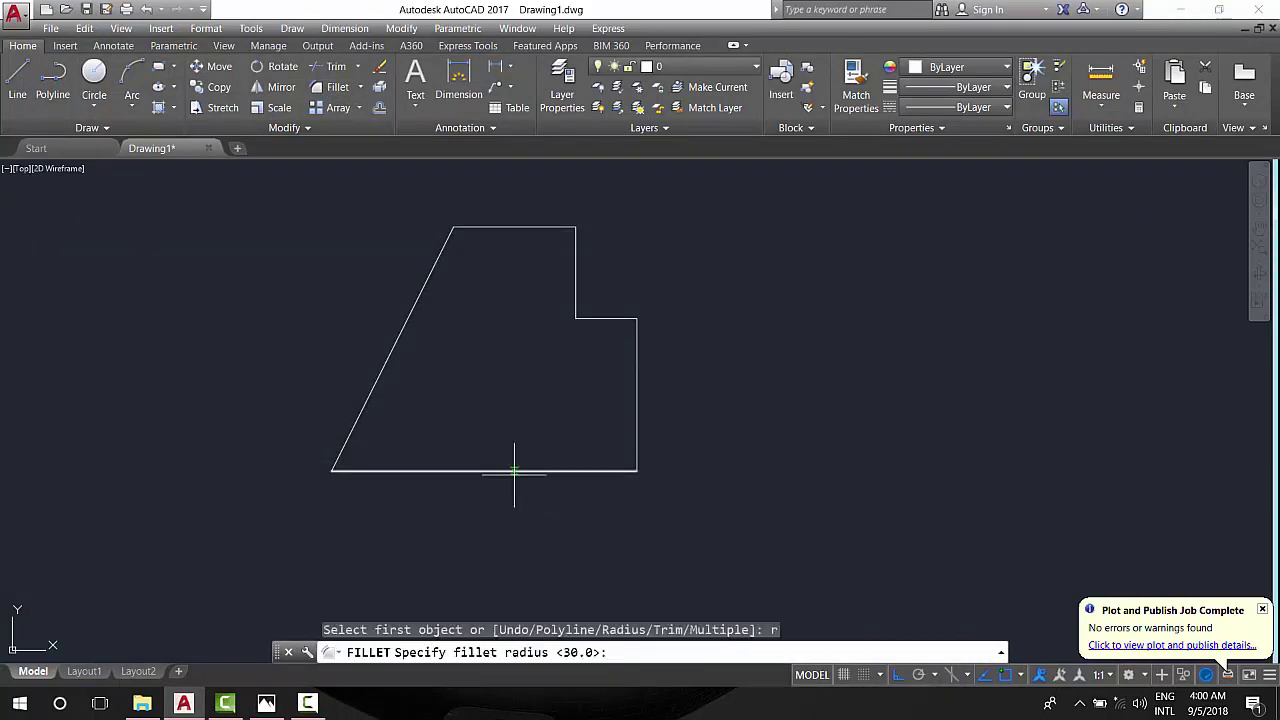
text(30)
key(Return)
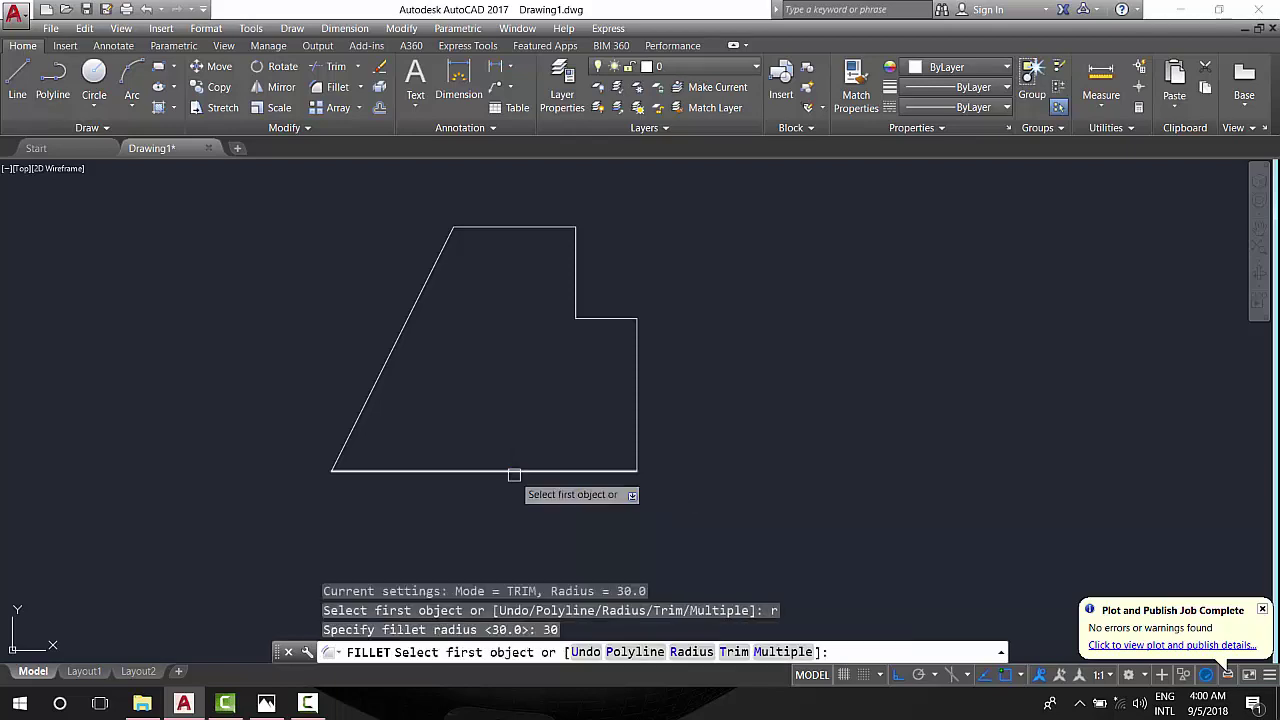
click(622, 318)
click(634, 346)
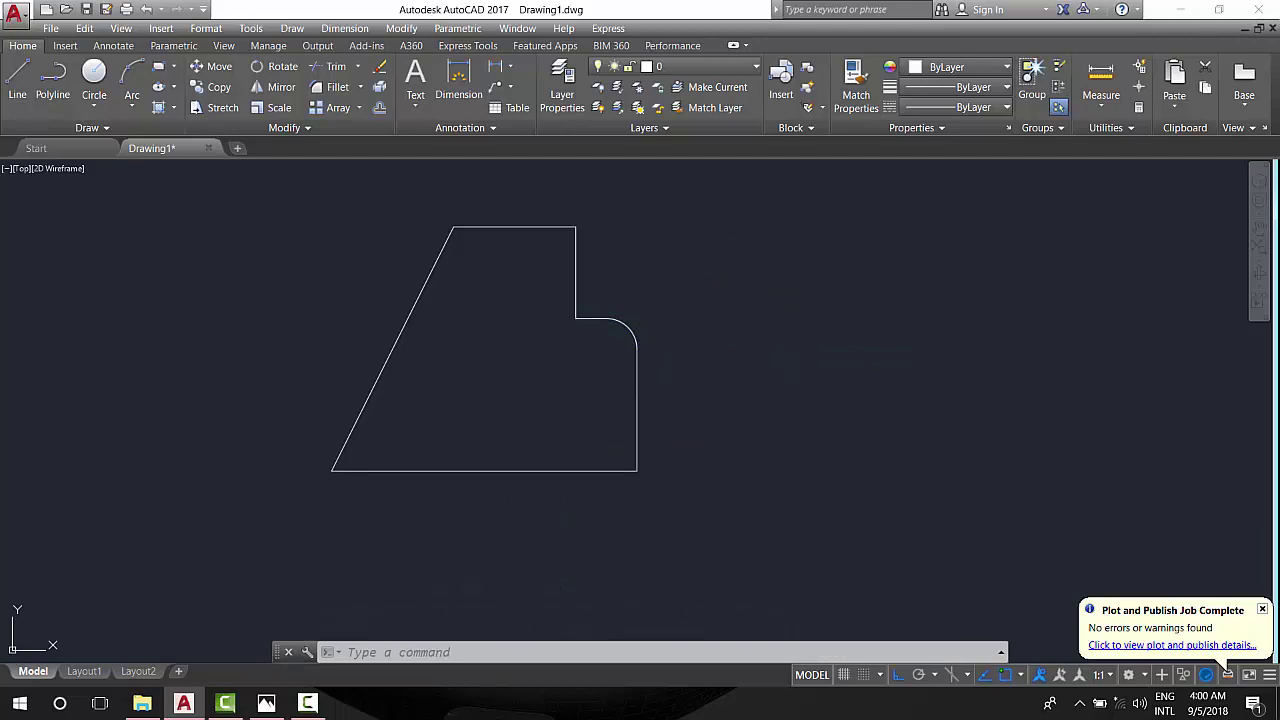
key(ctrl+s)
click(910, 137)
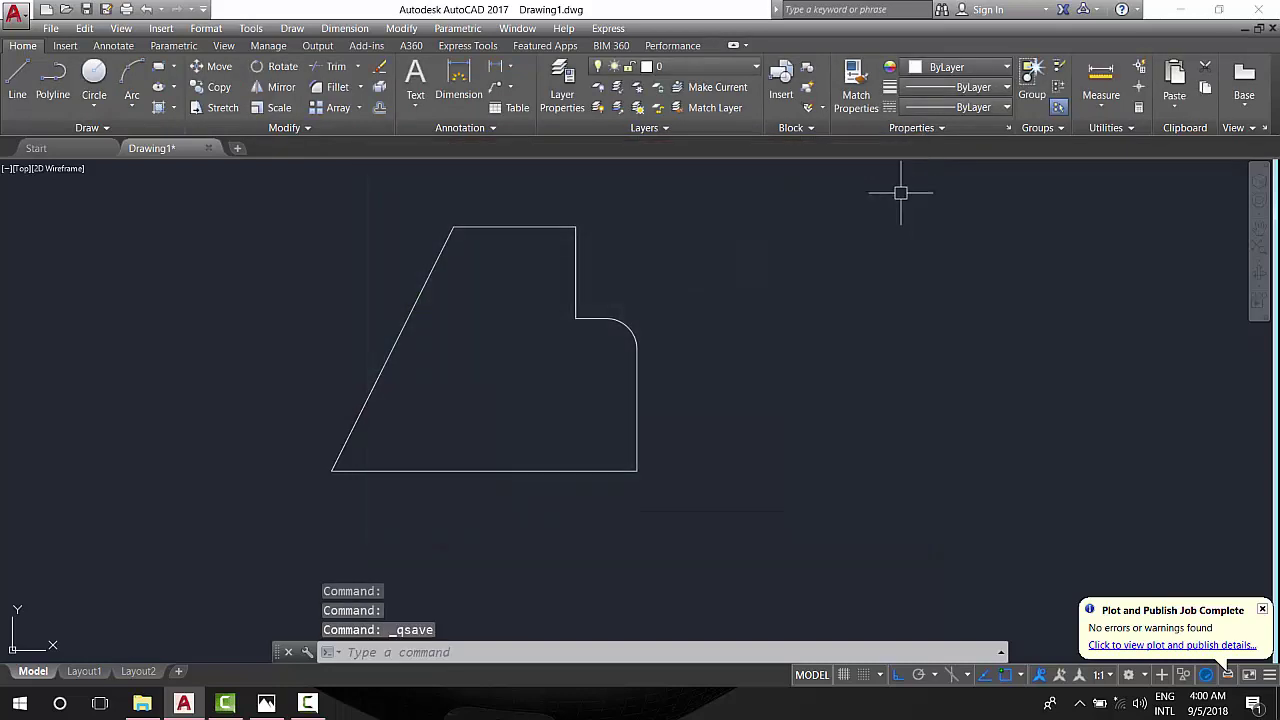
key(ctrl+z)
key(ctrl+z)
key(ctrl+z)
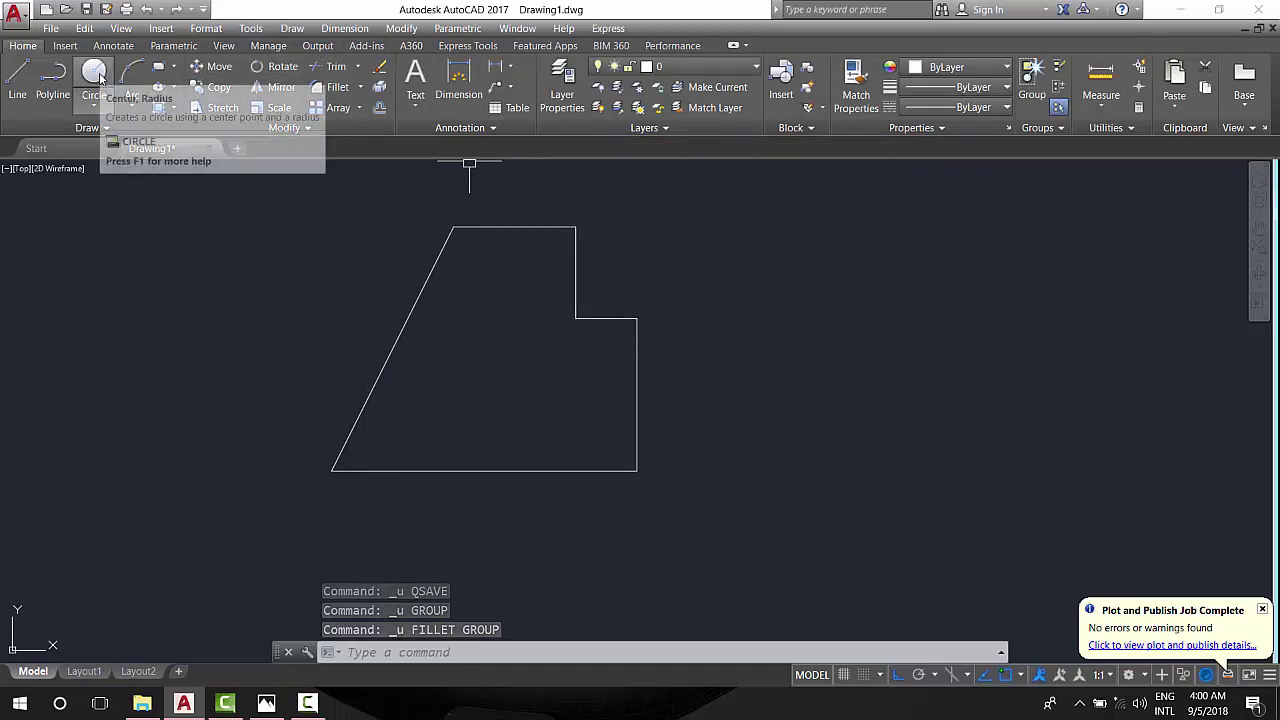
click(99, 77)
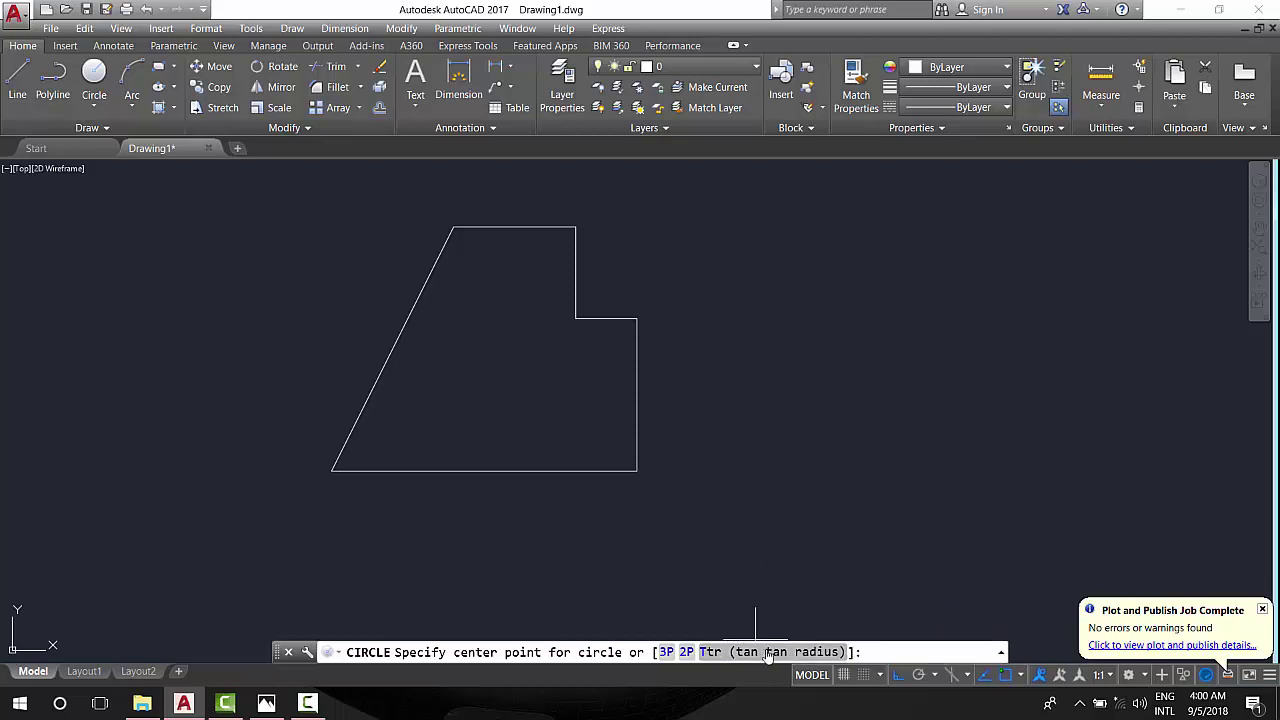
click(761, 652)
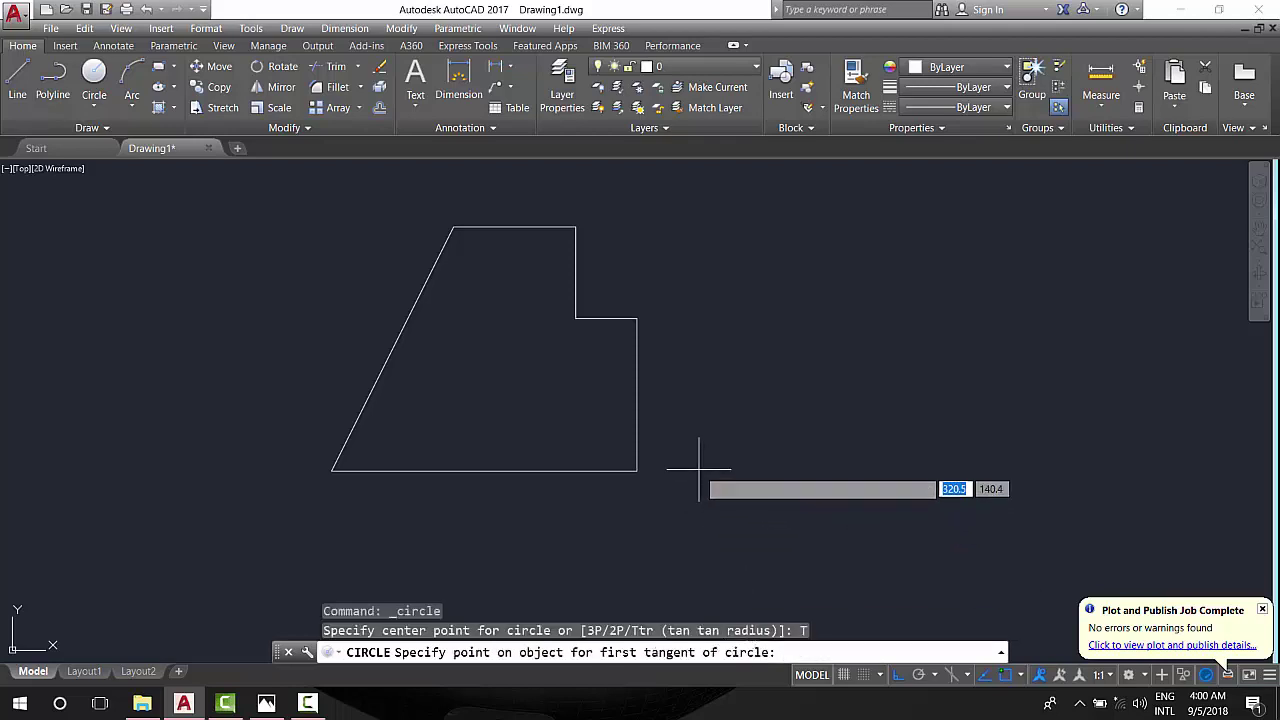
key(Escape)
key(Return)
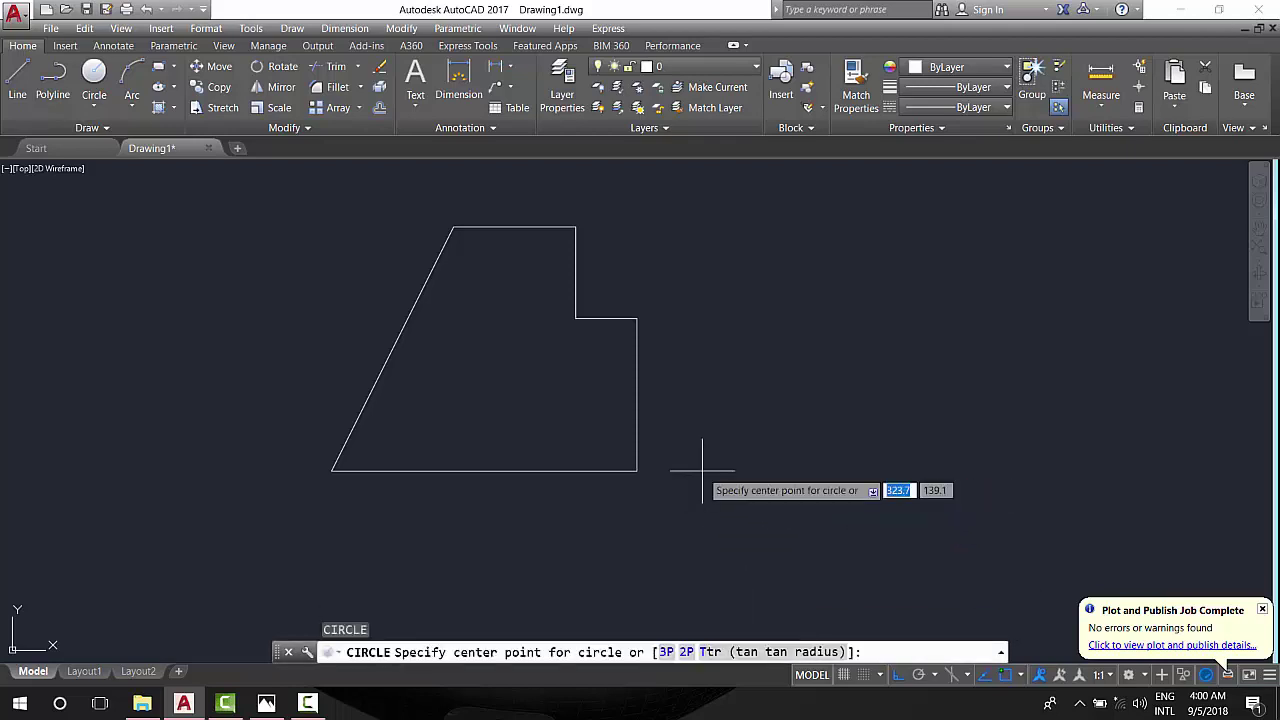
text(ttr)
key(Return)
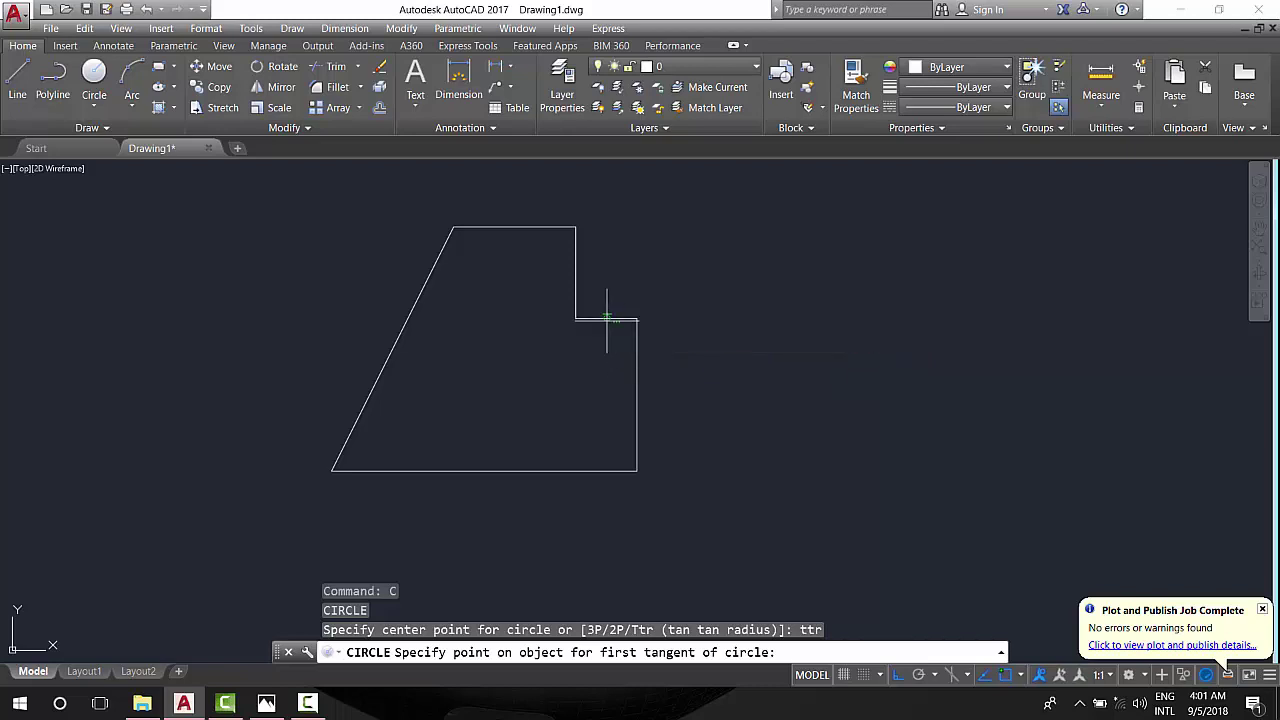
click(604, 317)
click(628, 341)
text(30)
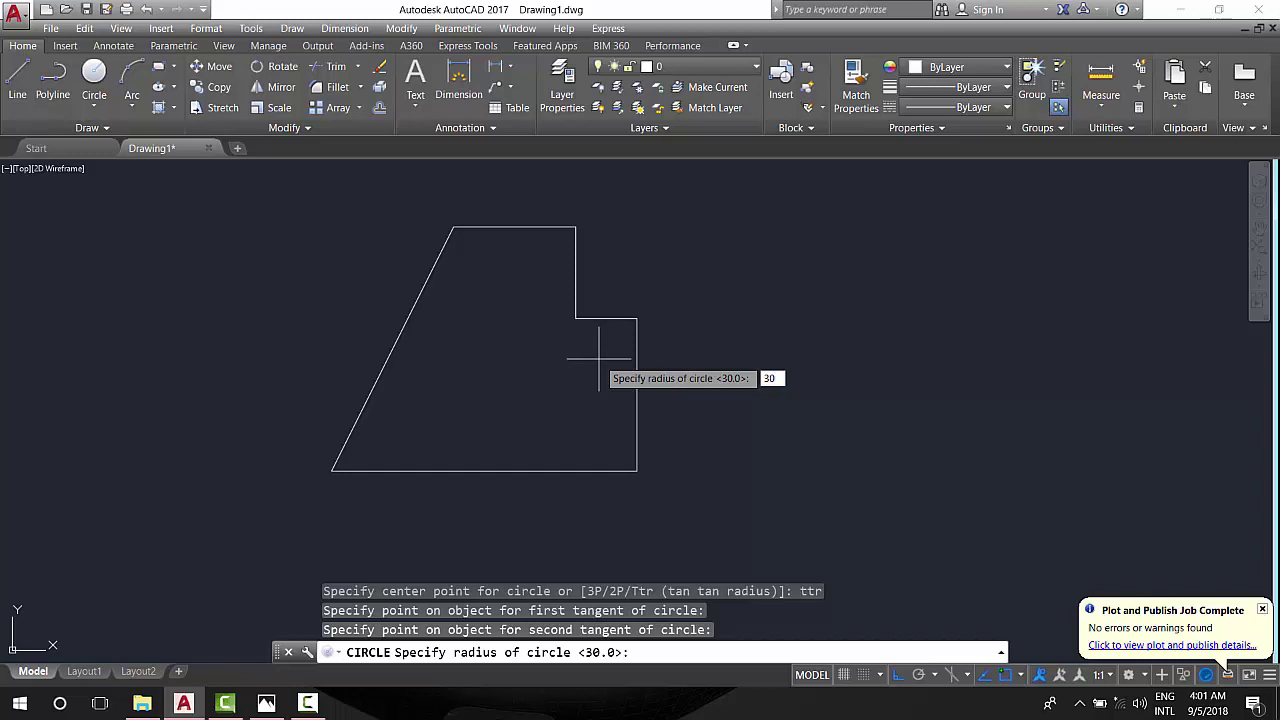
key(Return)
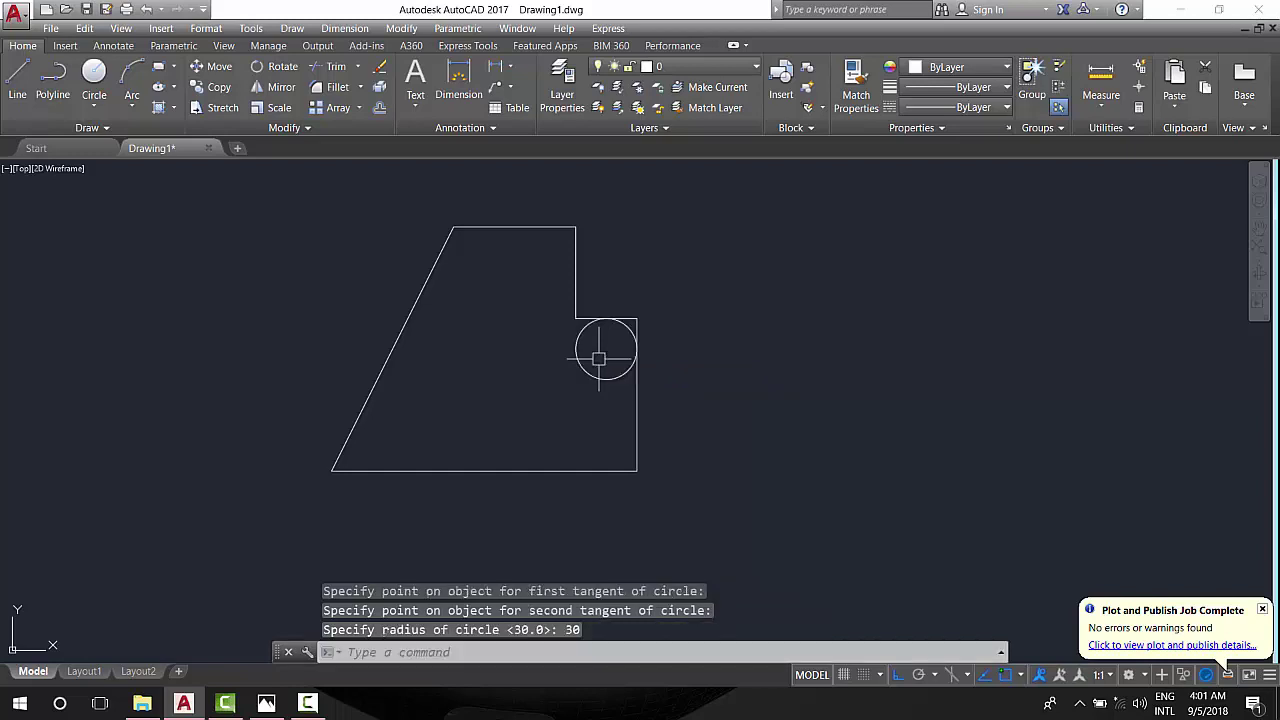
text(TR)
key(Return)
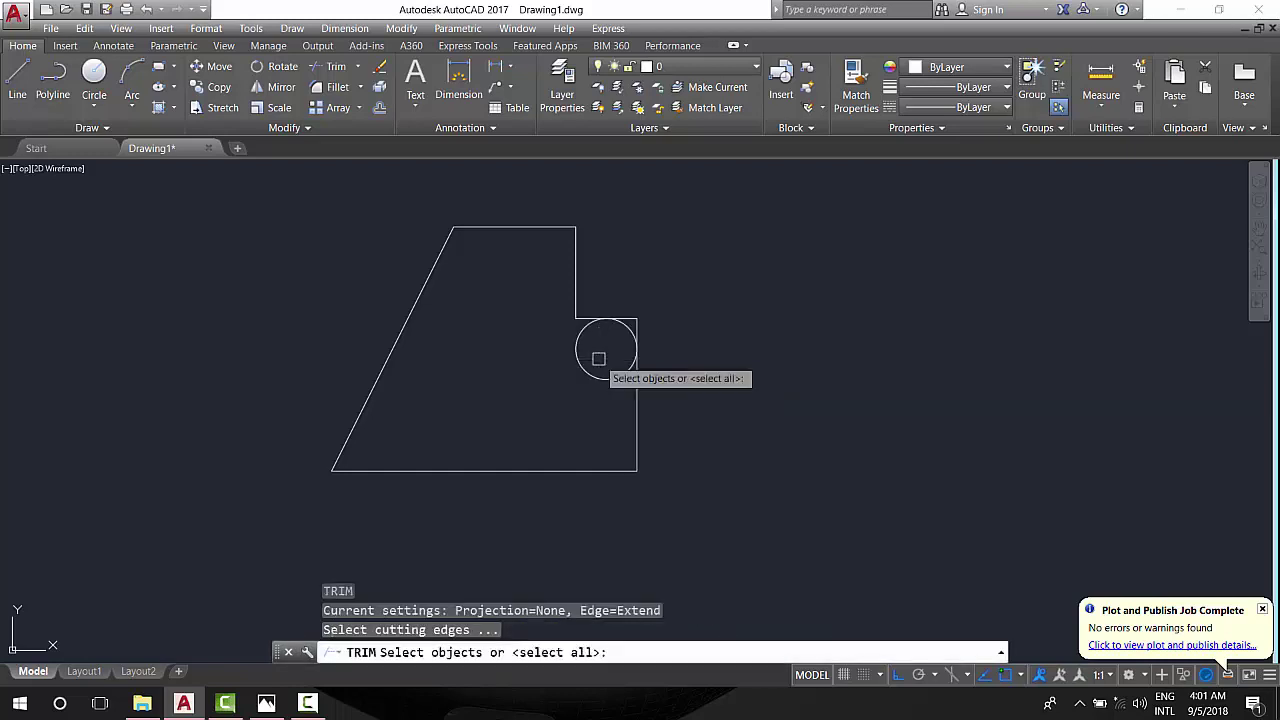
key(Return)
click(583, 372)
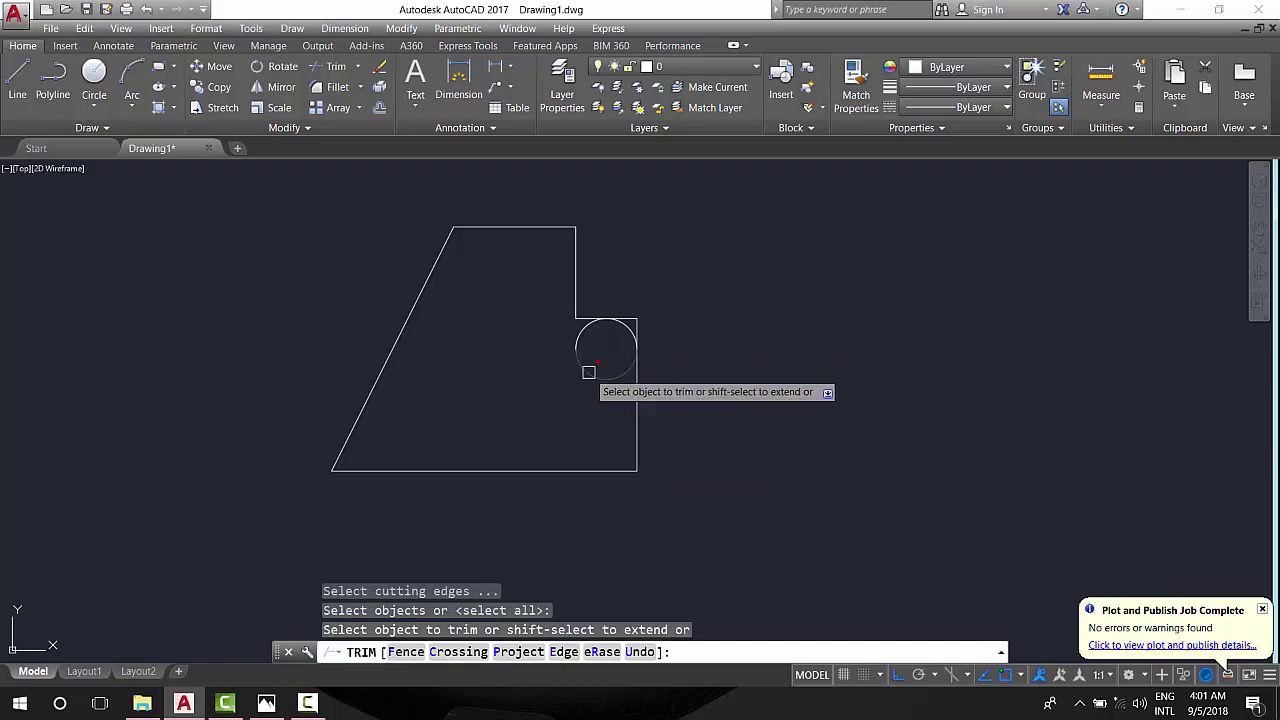
click(636, 328)
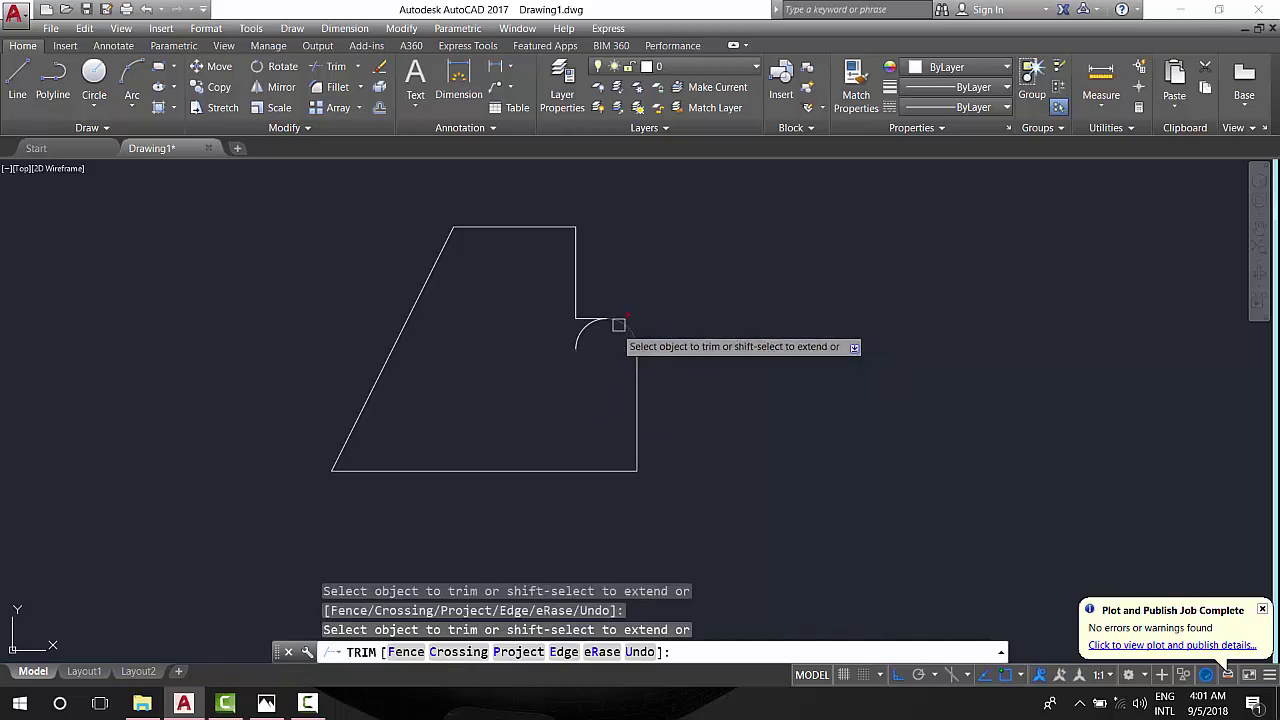
click(586, 331)
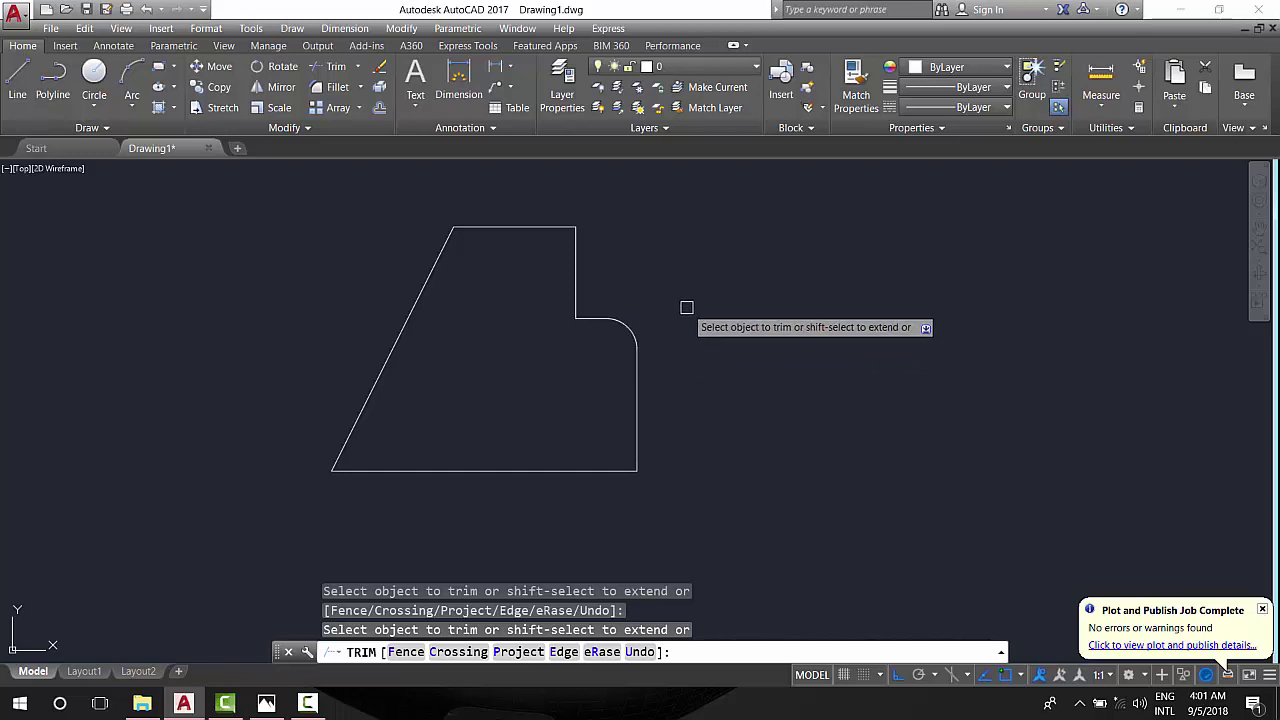
right_click(684, 312)
click(716, 322)
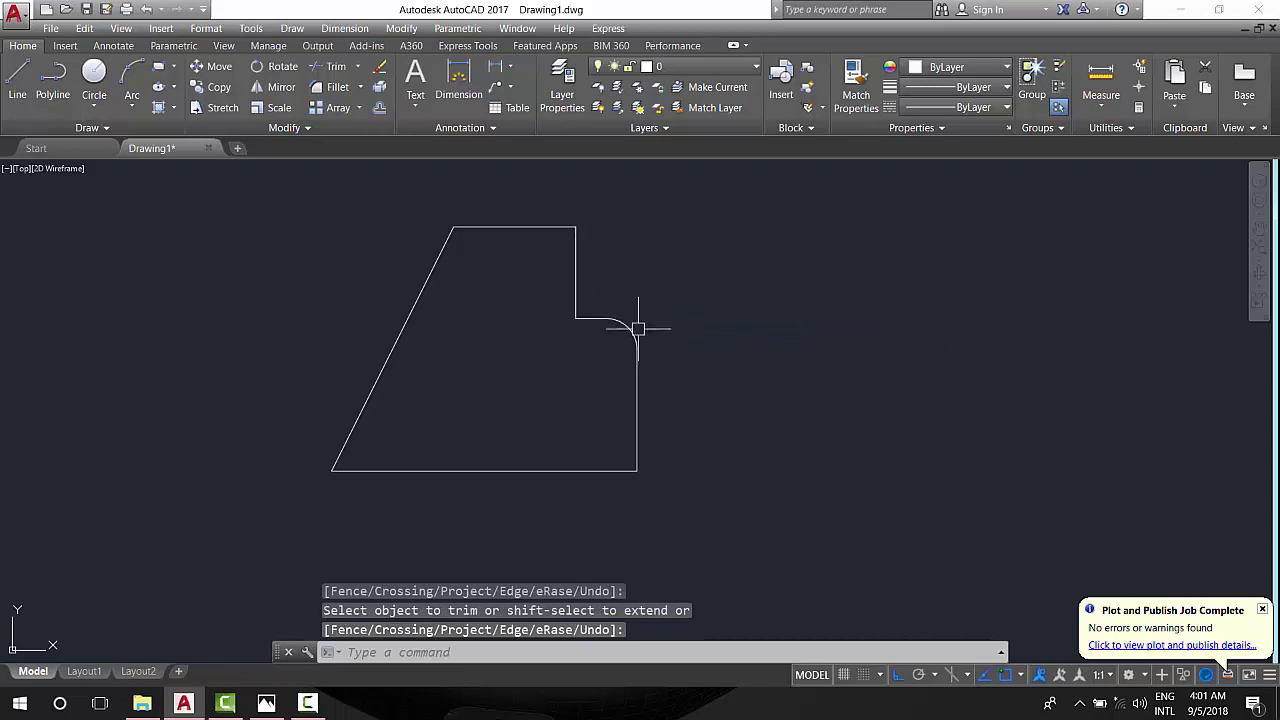
key(ctrl+z)
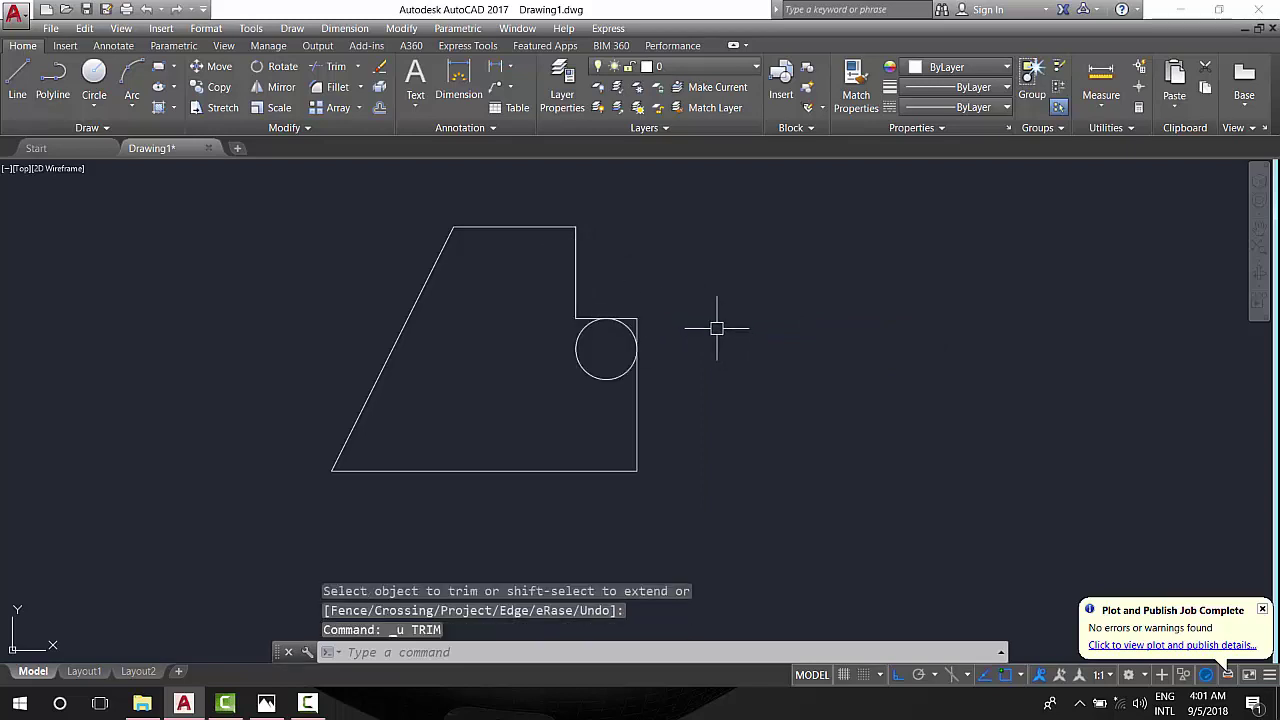
key(ctrl+z)
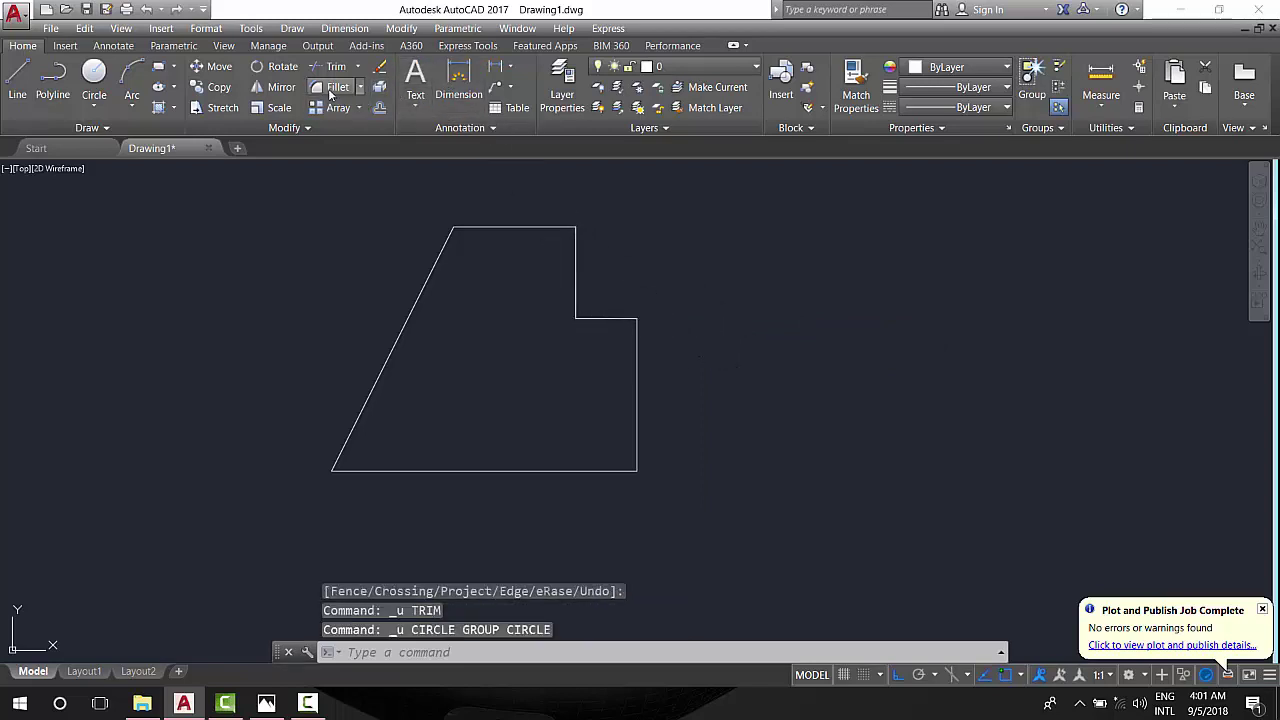
Step: Fillet the notch's inner corner between its horizontal and vertical edges with radius 30
click(332, 87)
click(694, 652)
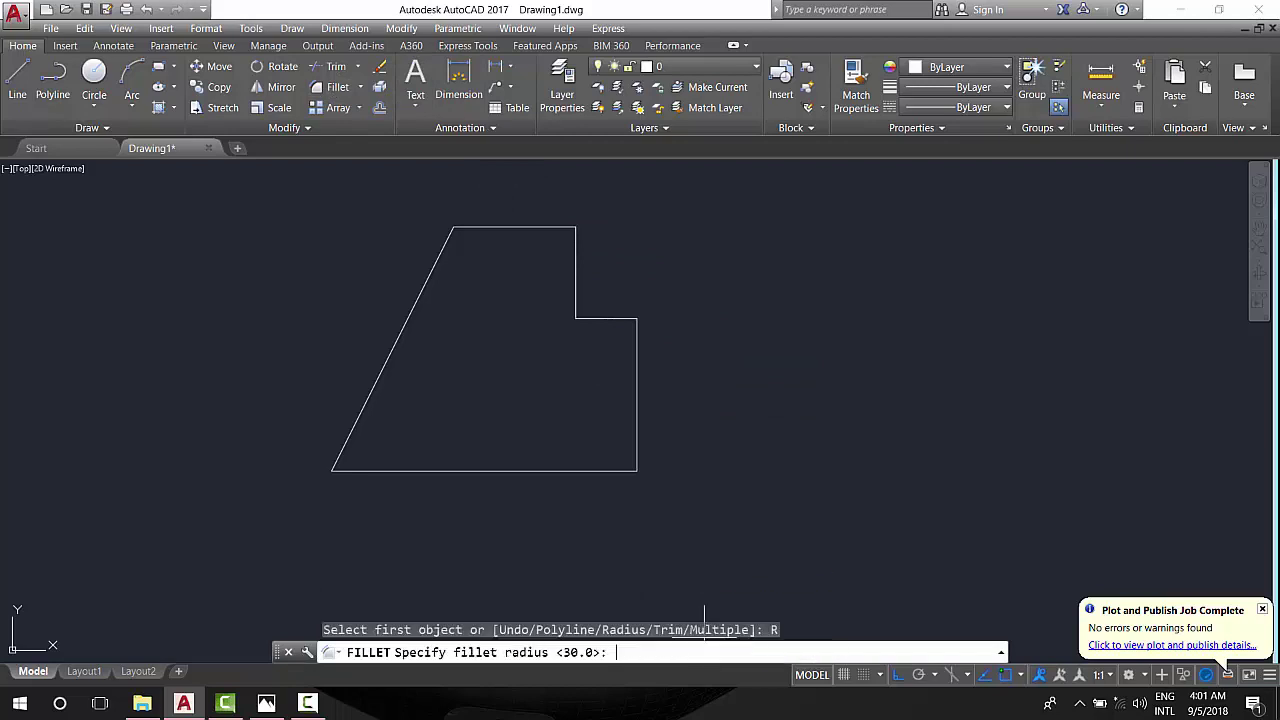
text(0)
key(Return)
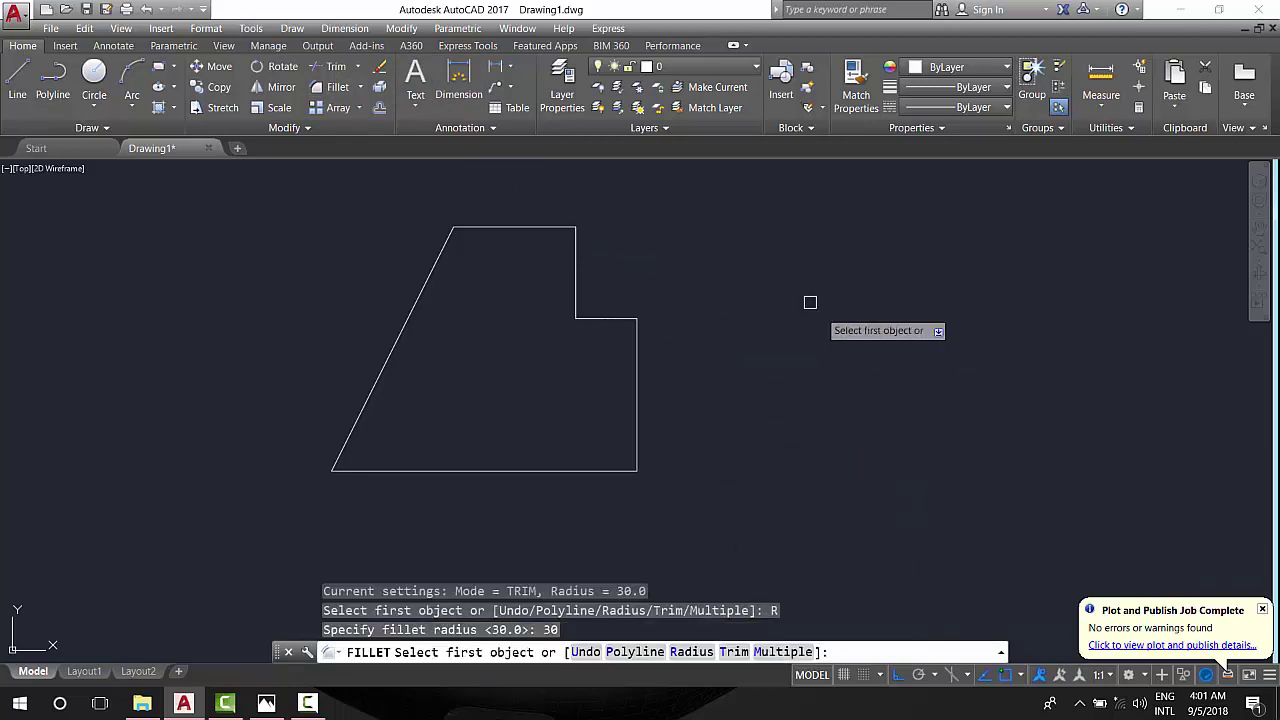
click(600, 319)
click(627, 340)
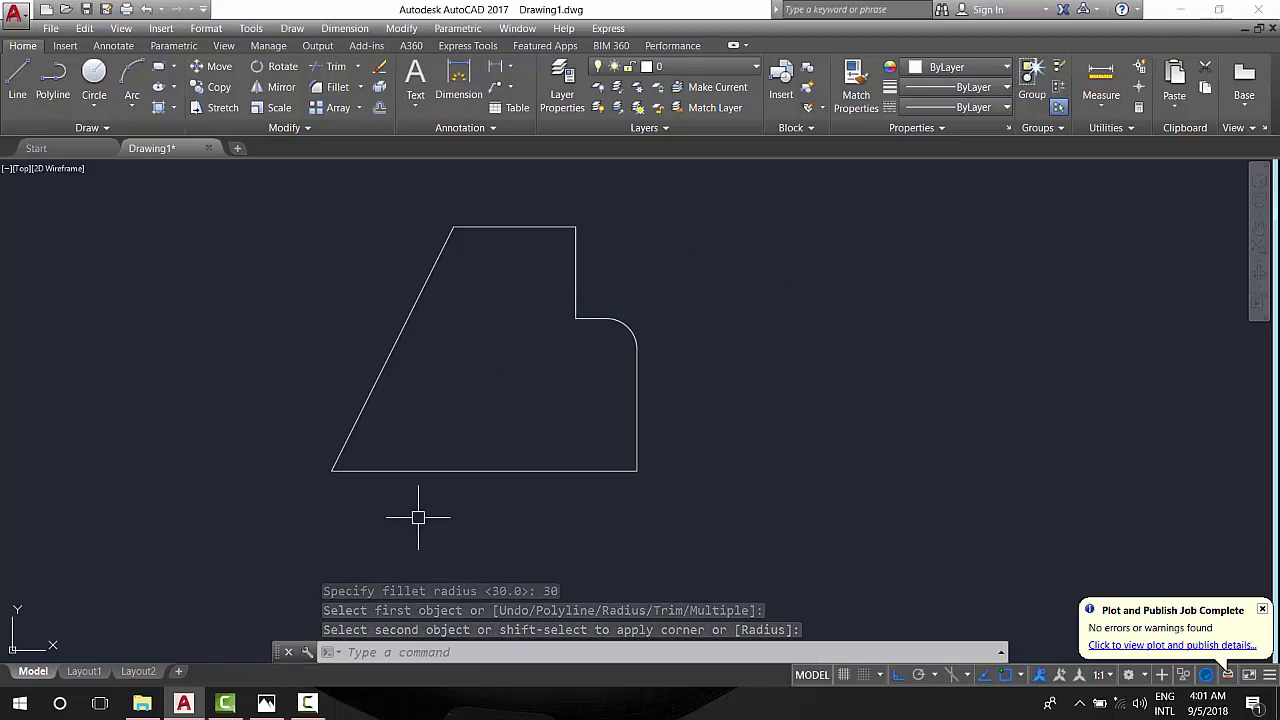
click(266, 704)
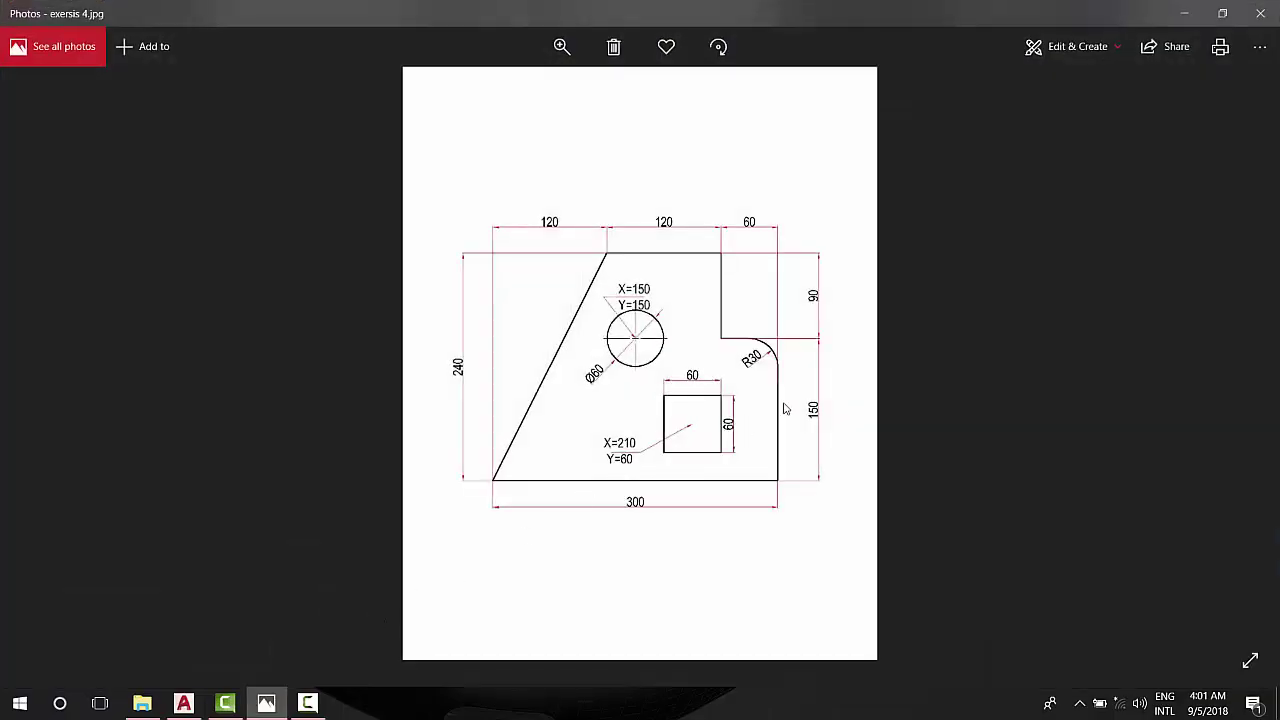
Step: Browse to the previous image and back to exersis 4.jpg, then minimize Photos
key(Left)
key(Right)
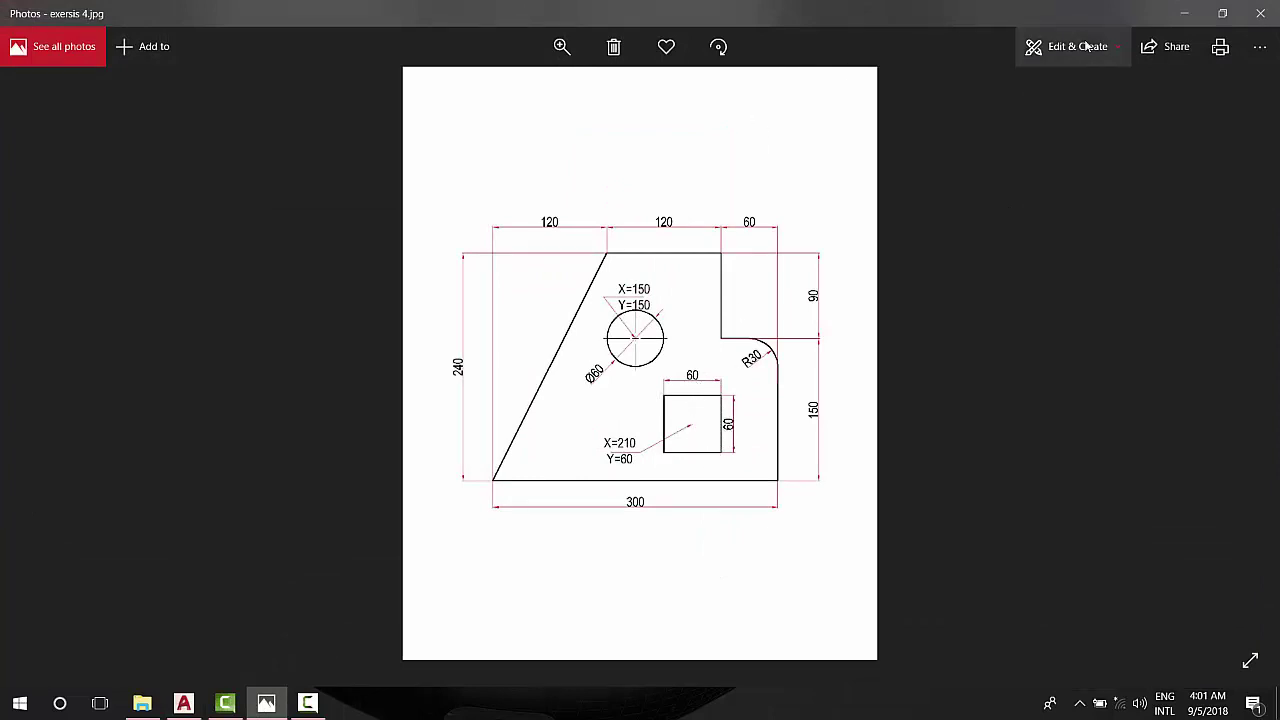
click(1186, 14)
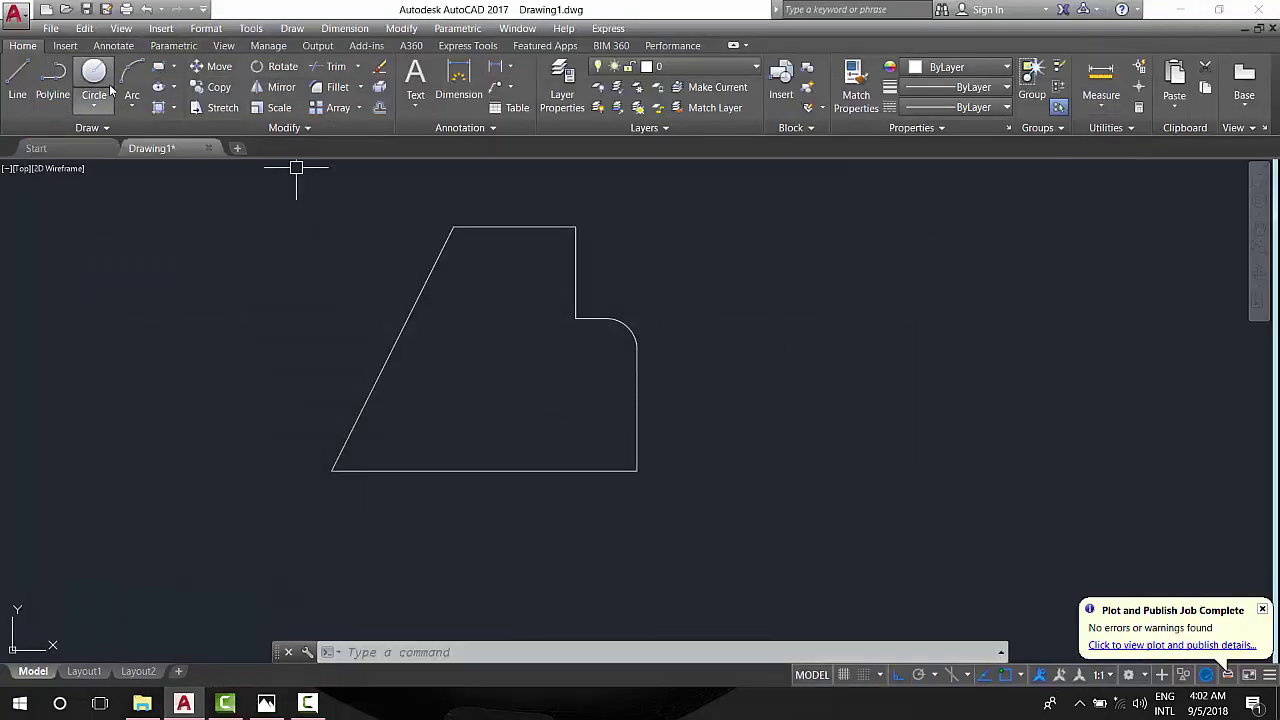
Step: Draw a 60 × 60 square beside the plate outline
click(18, 80)
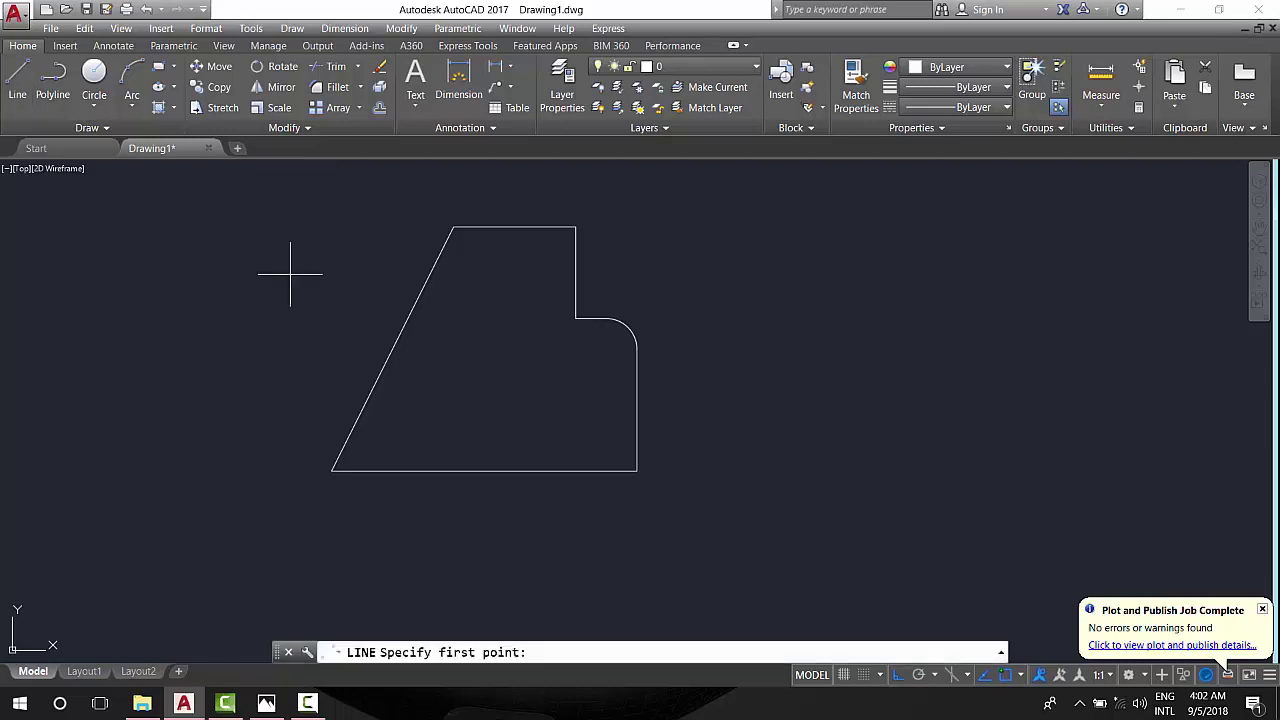
click(701, 470)
key(Escape)
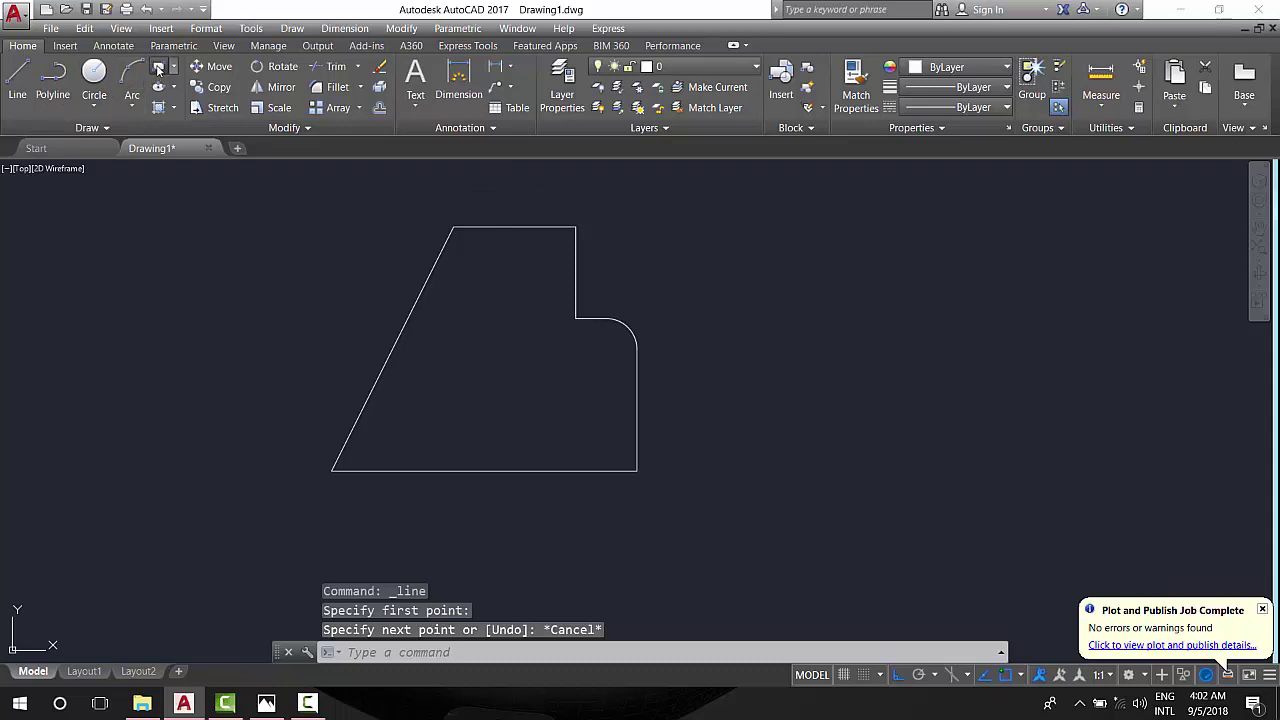
click(158, 68)
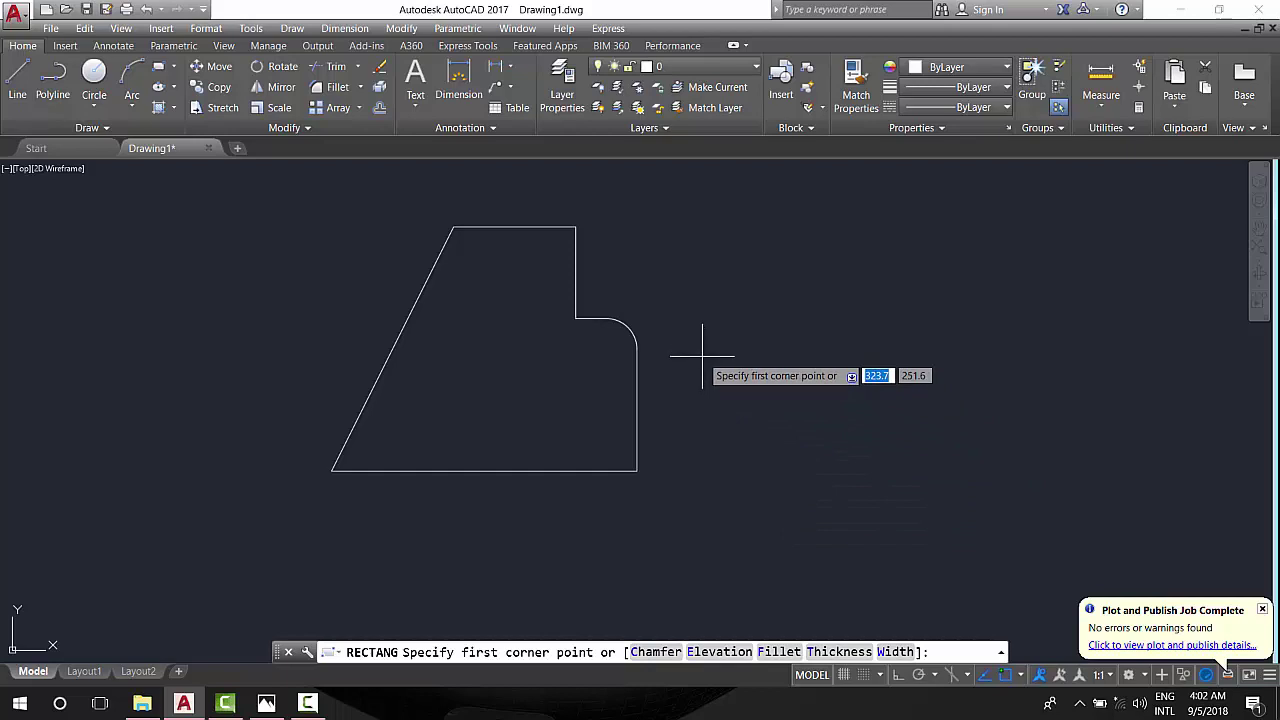
click(702, 355)
text(d)
key(Return)
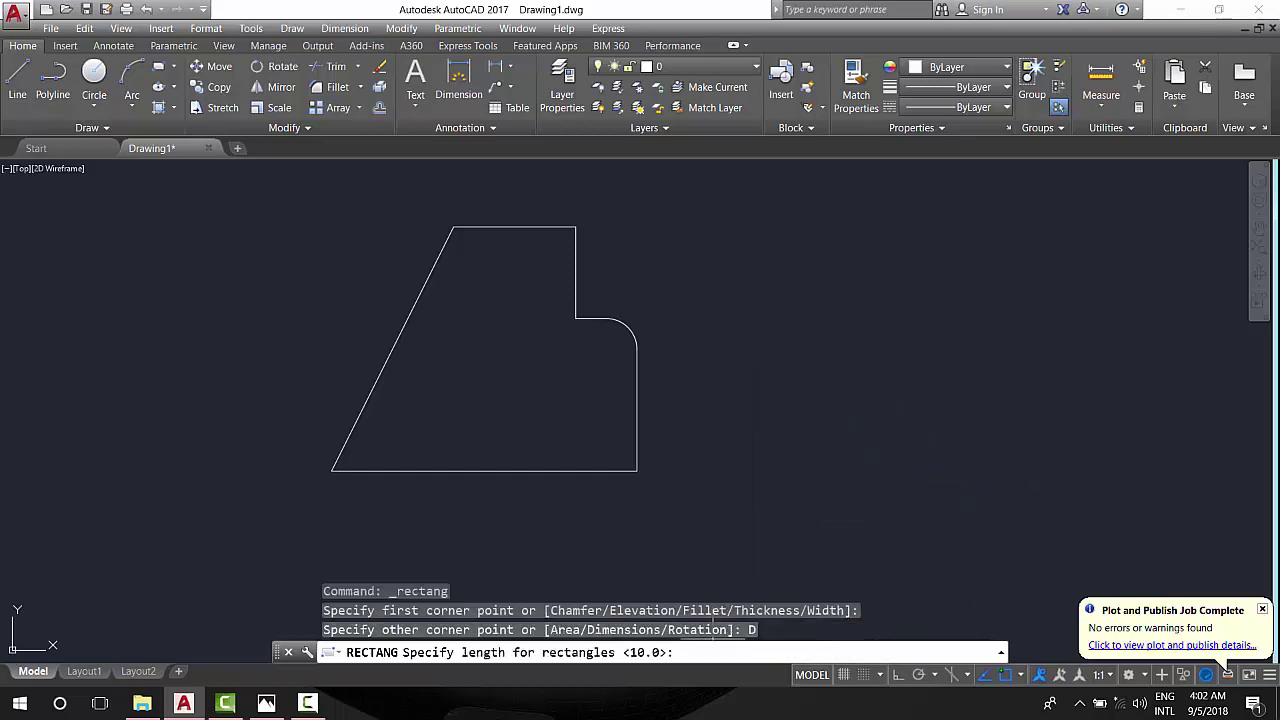
text(60)
key(Return)
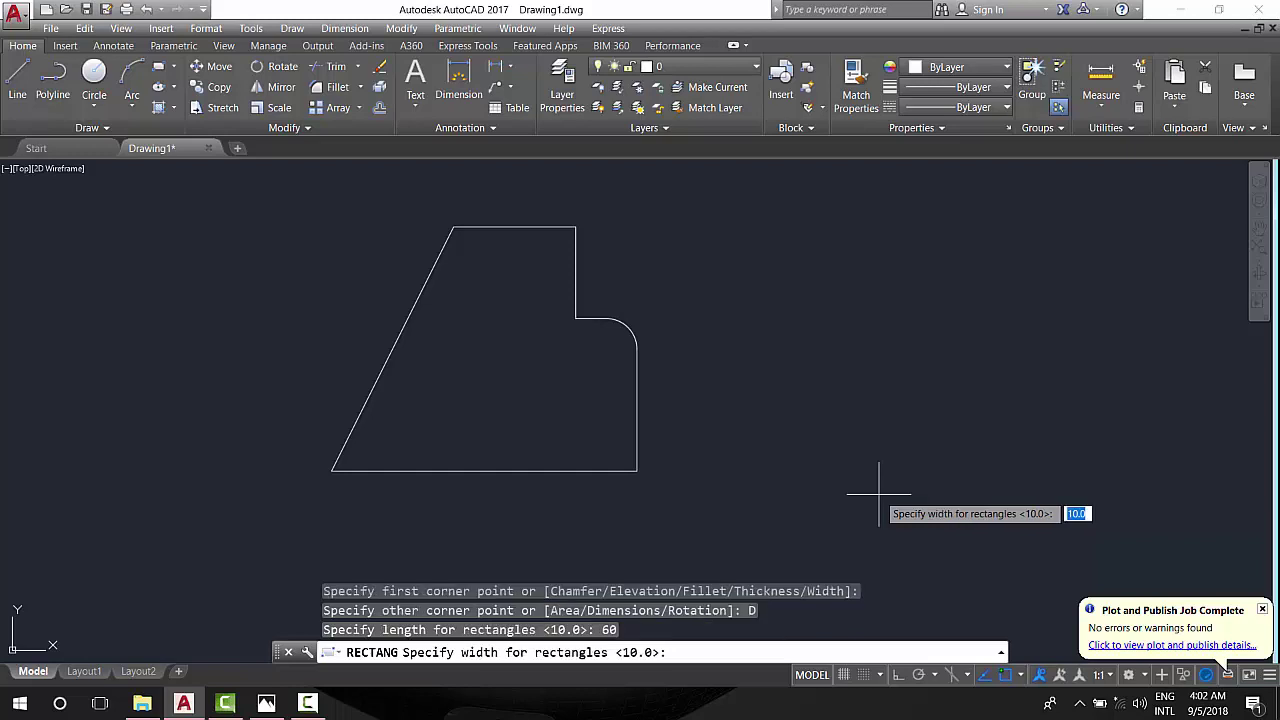
text(0)
key(Return)
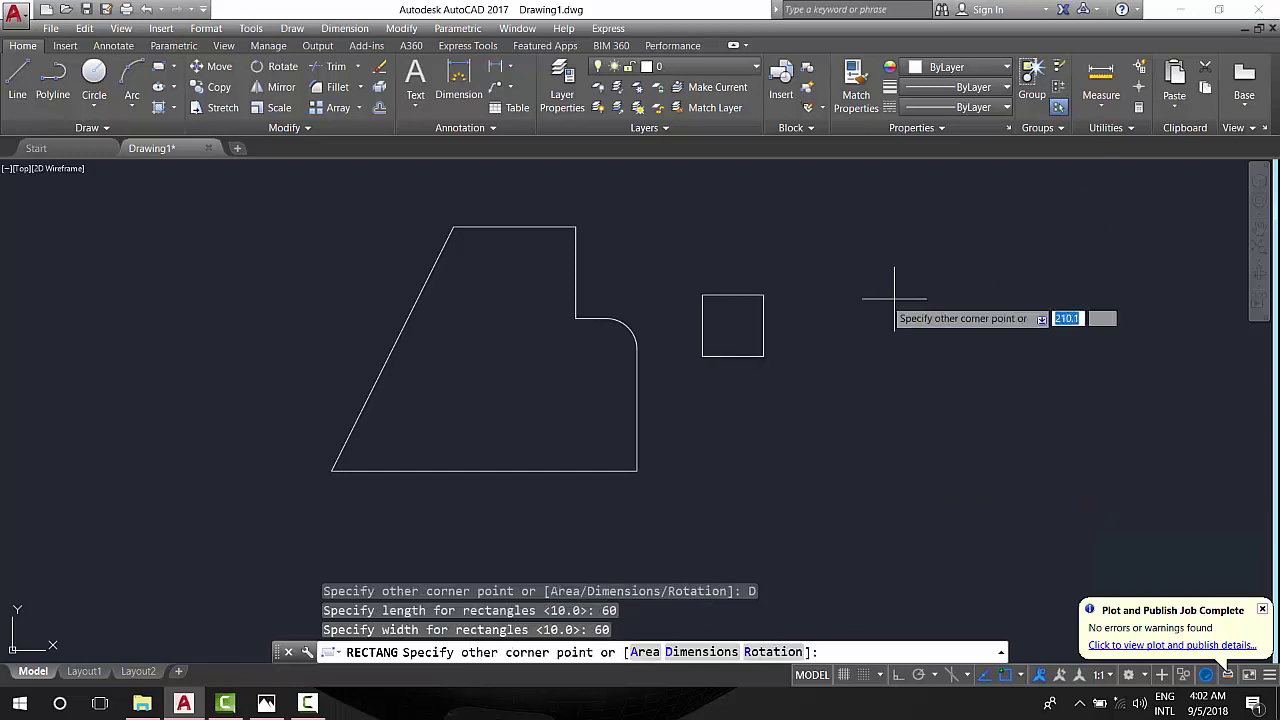
click(820, 485)
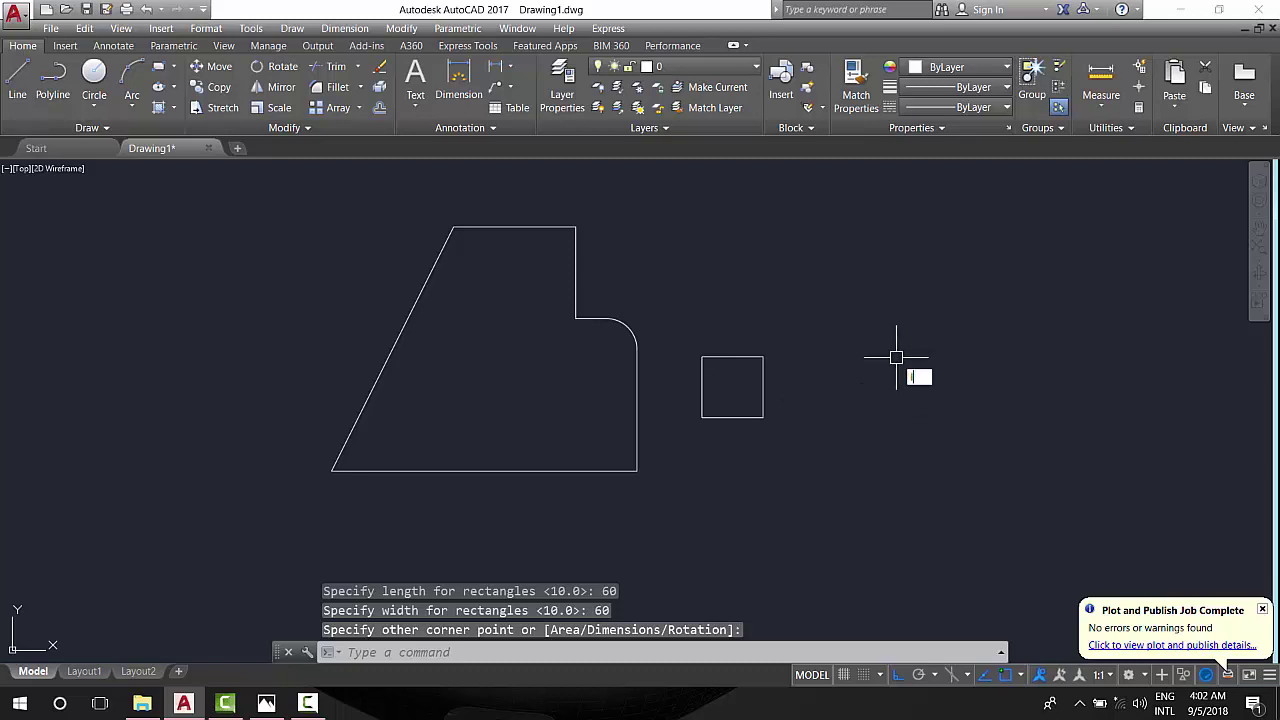
Step: Add vertical and horizontal centre lines joining the square's opposite midpoints
key(Return)
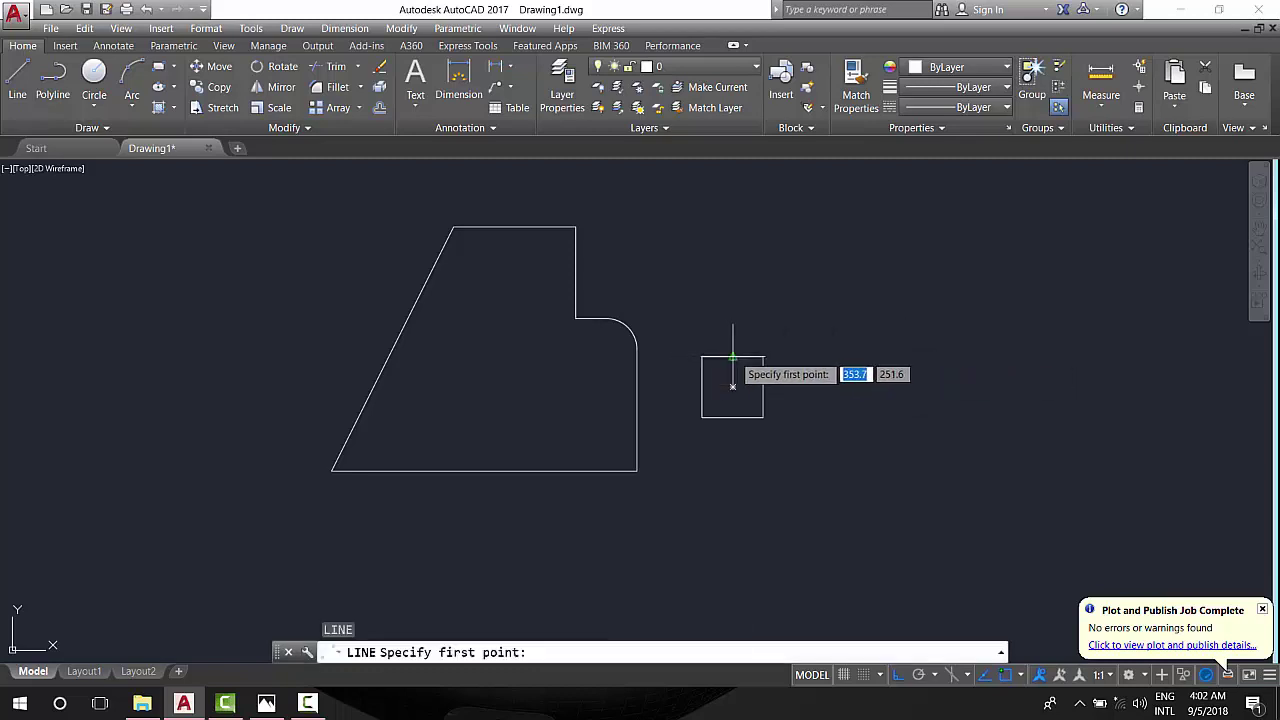
click(733, 357)
click(733, 418)
key(Return)
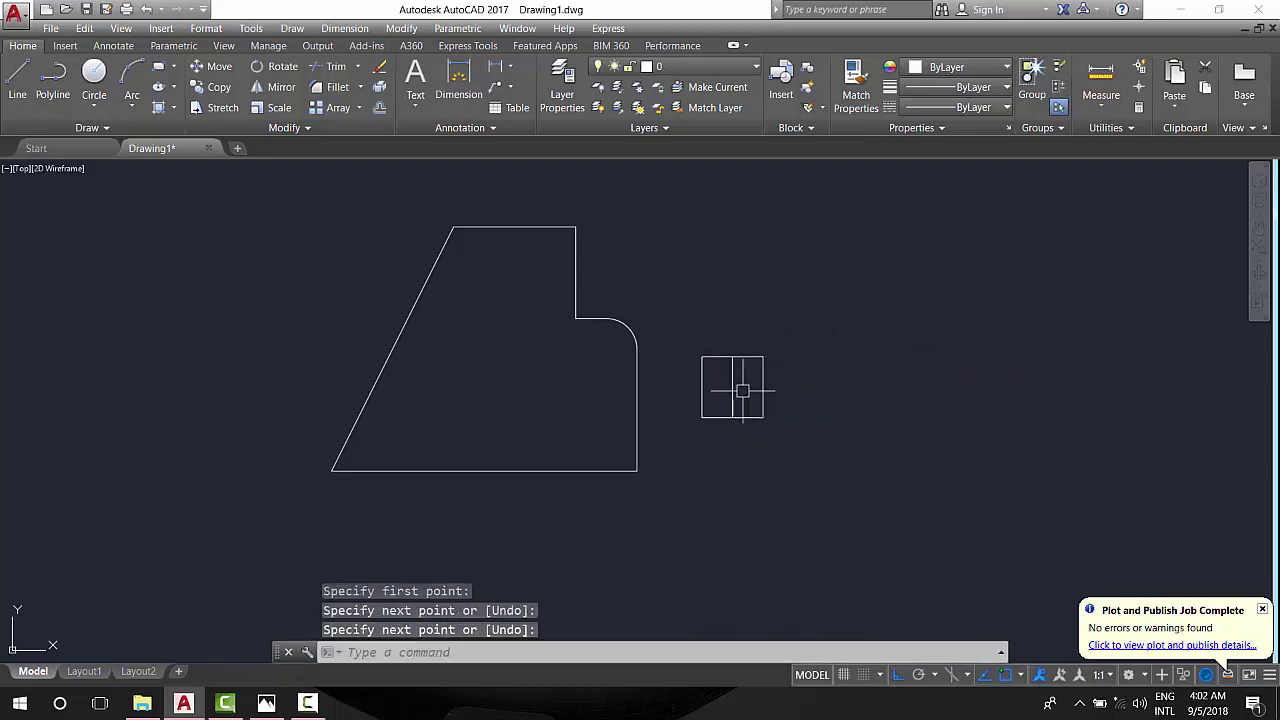
key(Return)
click(702, 387)
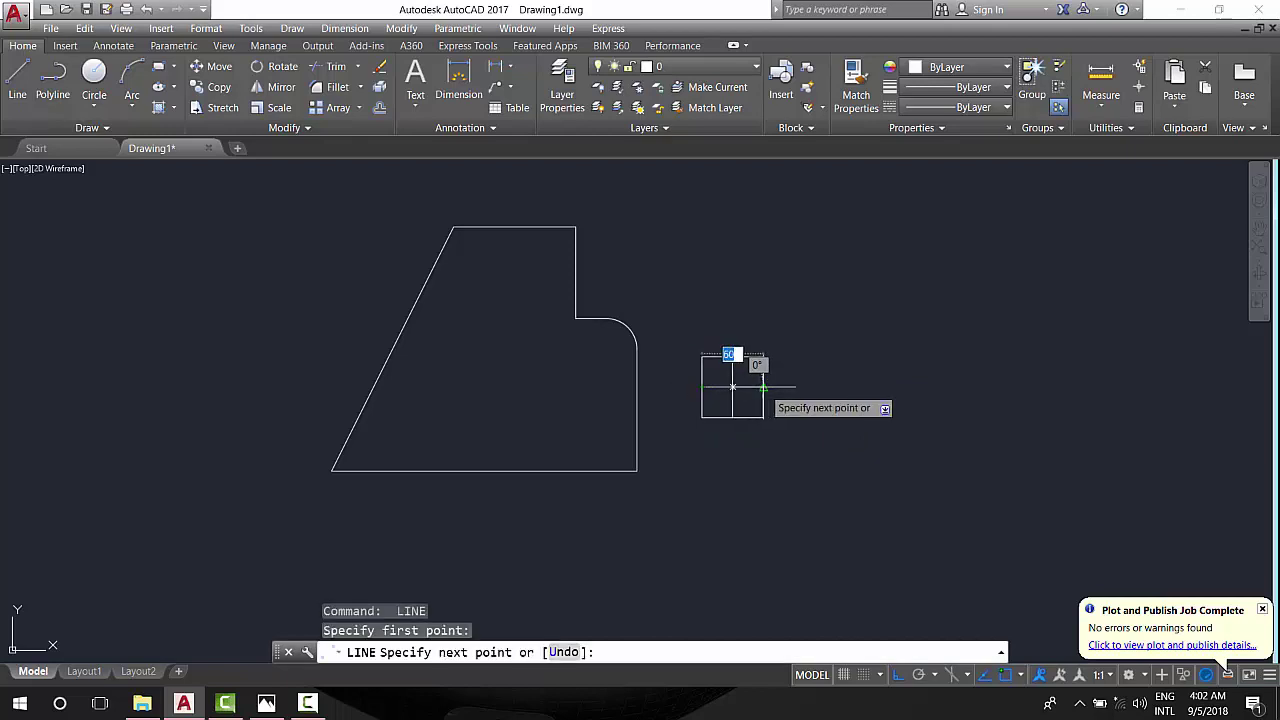
click(763, 387)
key(Return)
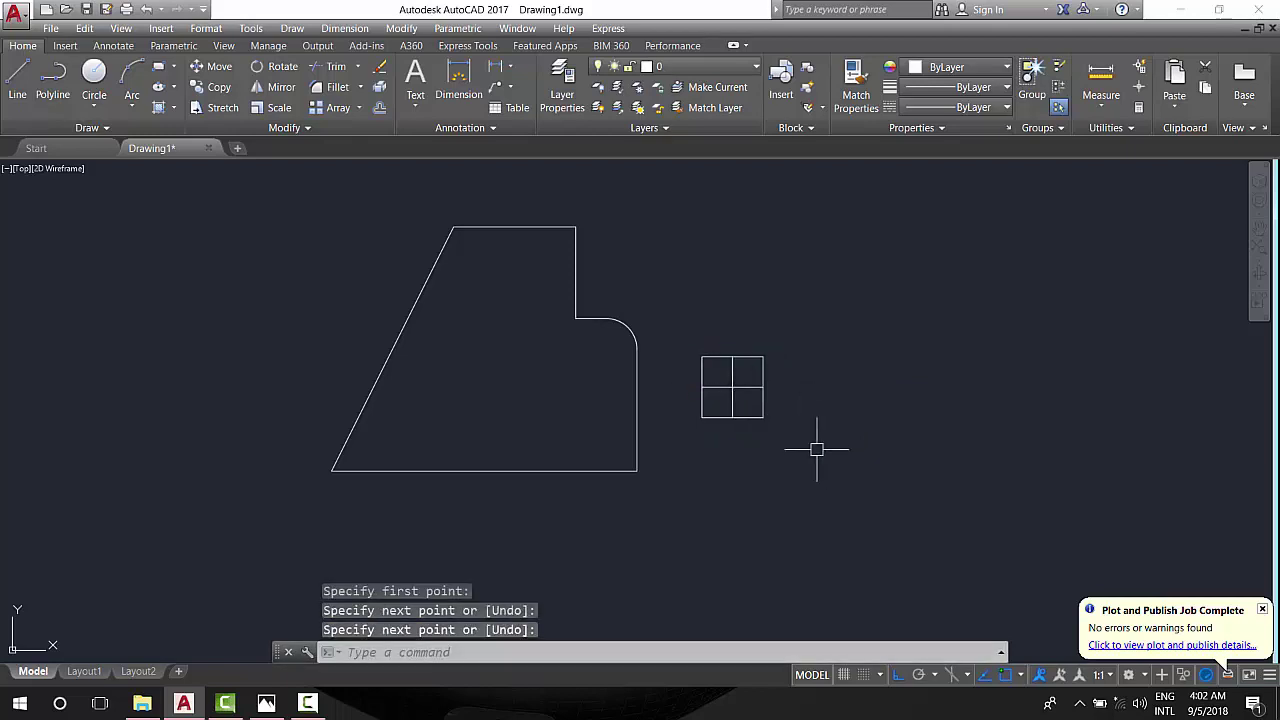
text(M)
Step: Move the square and centre lines so its centre sits on the plate's lower-left corner
key(Return)
click(855, 461)
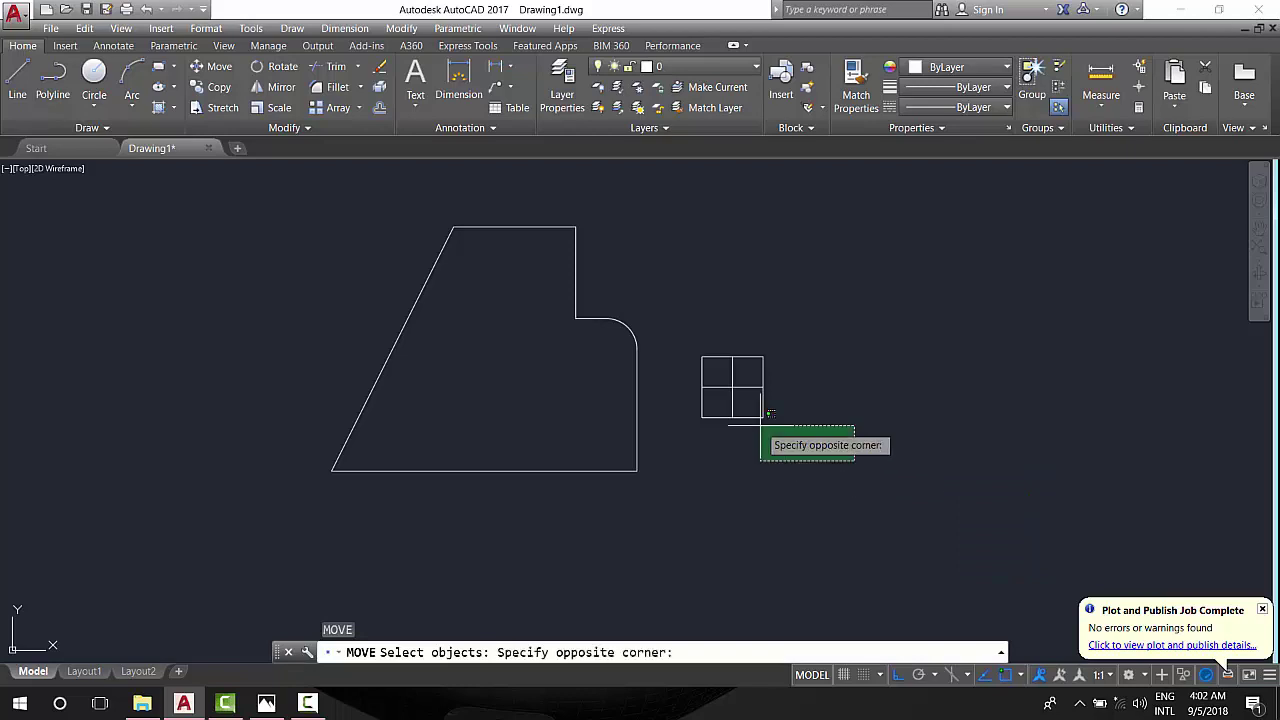
click(677, 333)
key(Return)
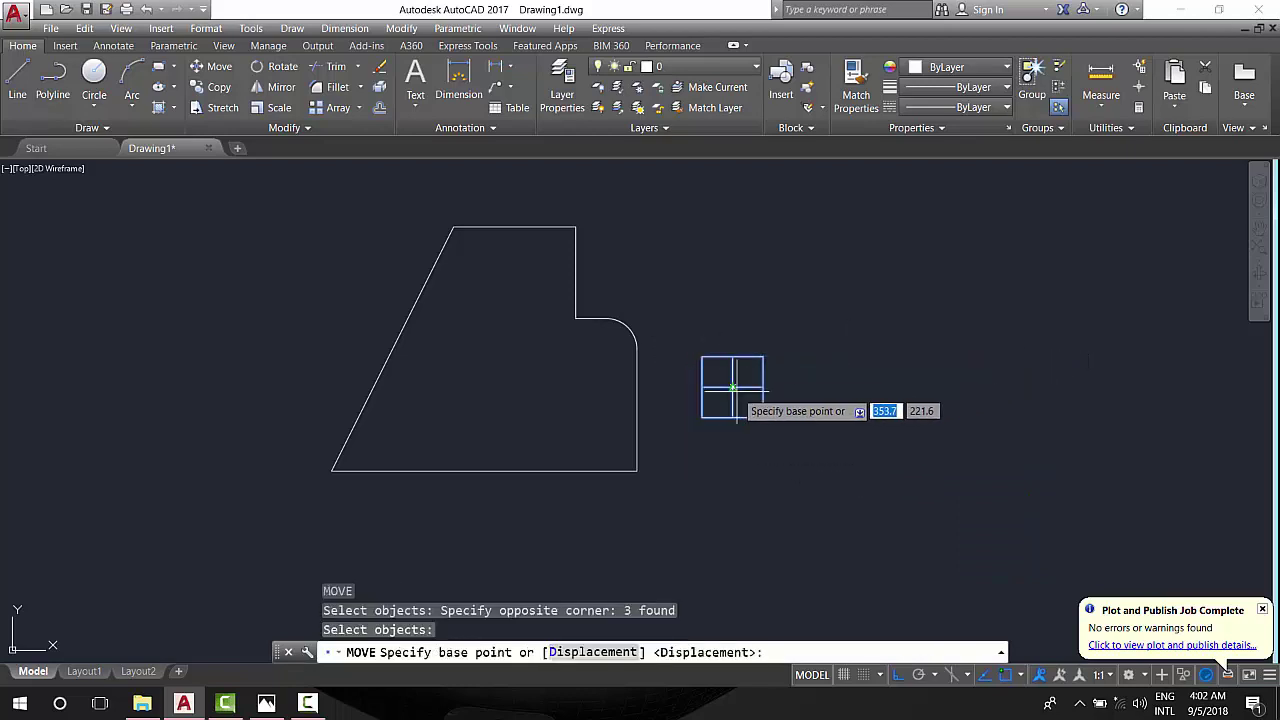
click(732, 387)
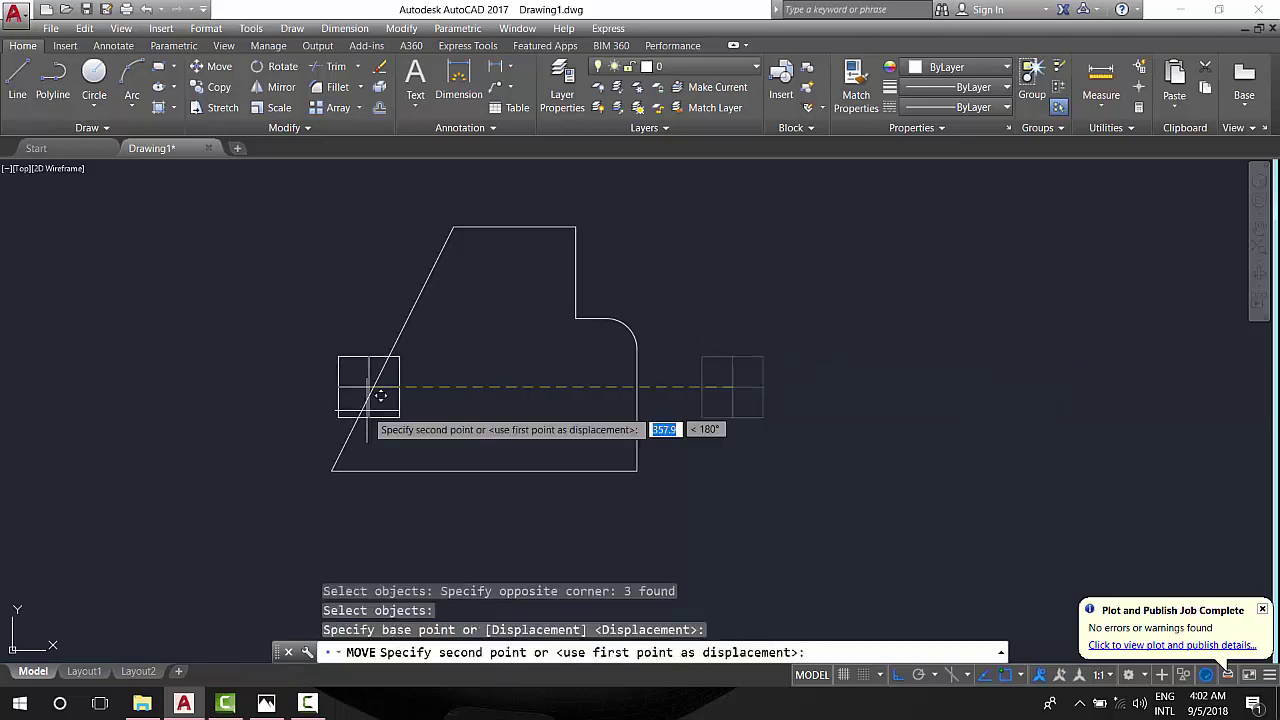
click(332, 470)
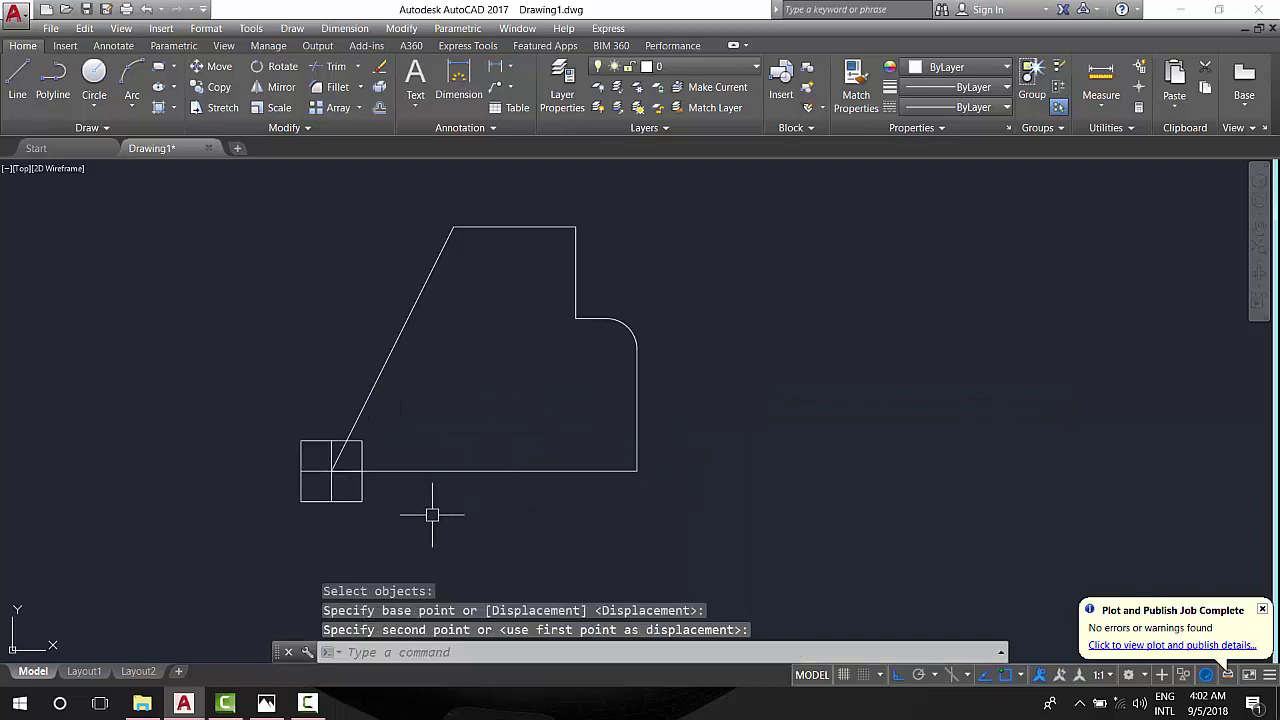
click(404, 492)
click(318, 506)
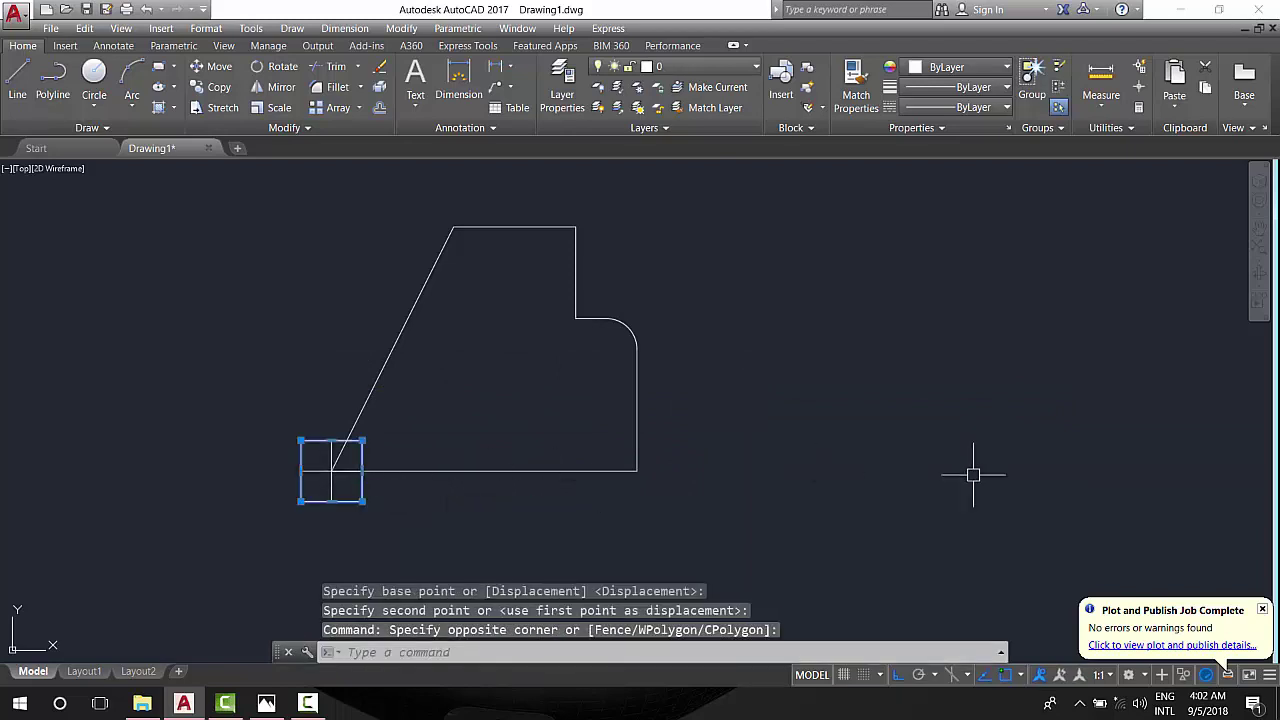
text(m)
key(Return)
key(Escape)
key(Escape)
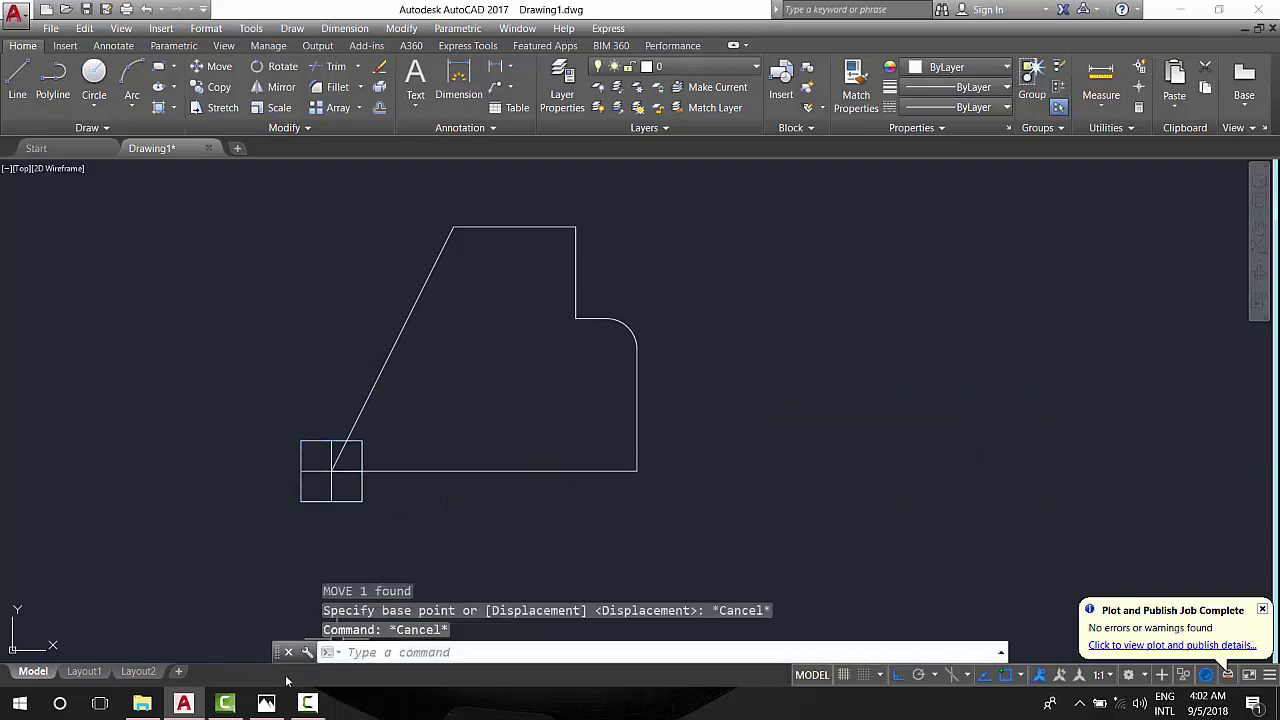
Step: View the exersis 4.jpg reference, dismiss its Print dialog unused, and minimize Photos
click(280, 704)
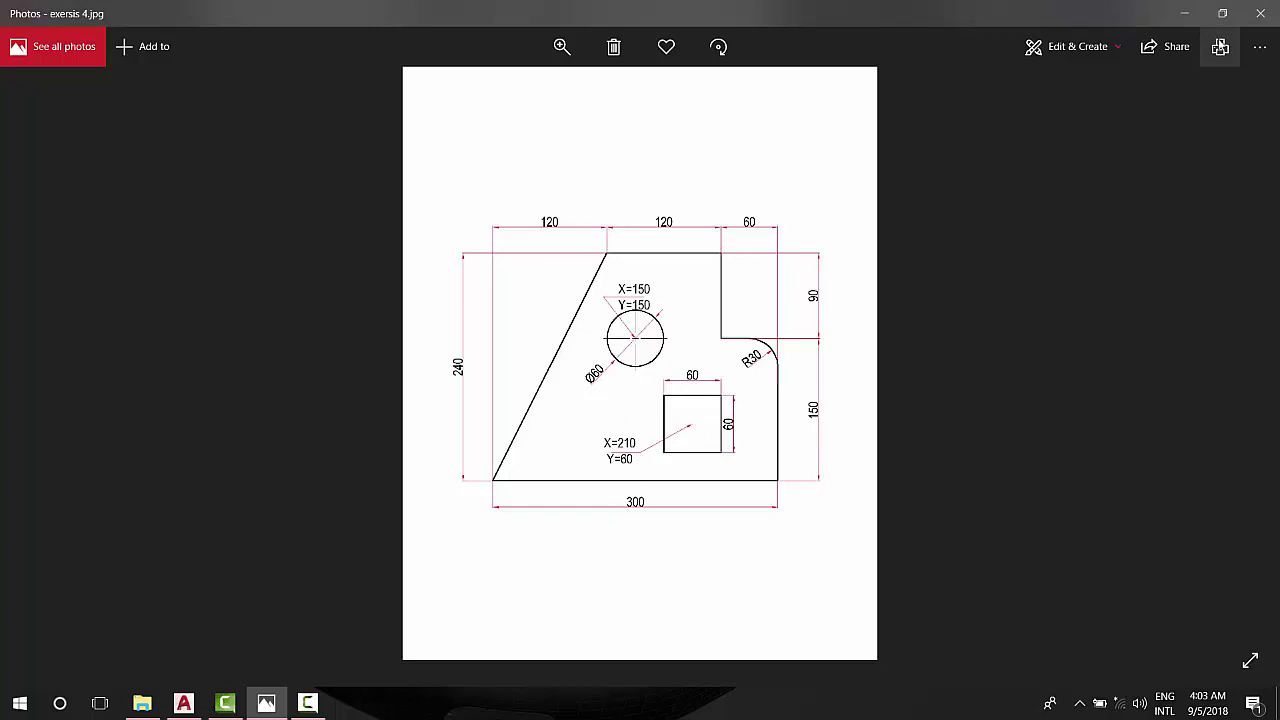
click(1220, 47)
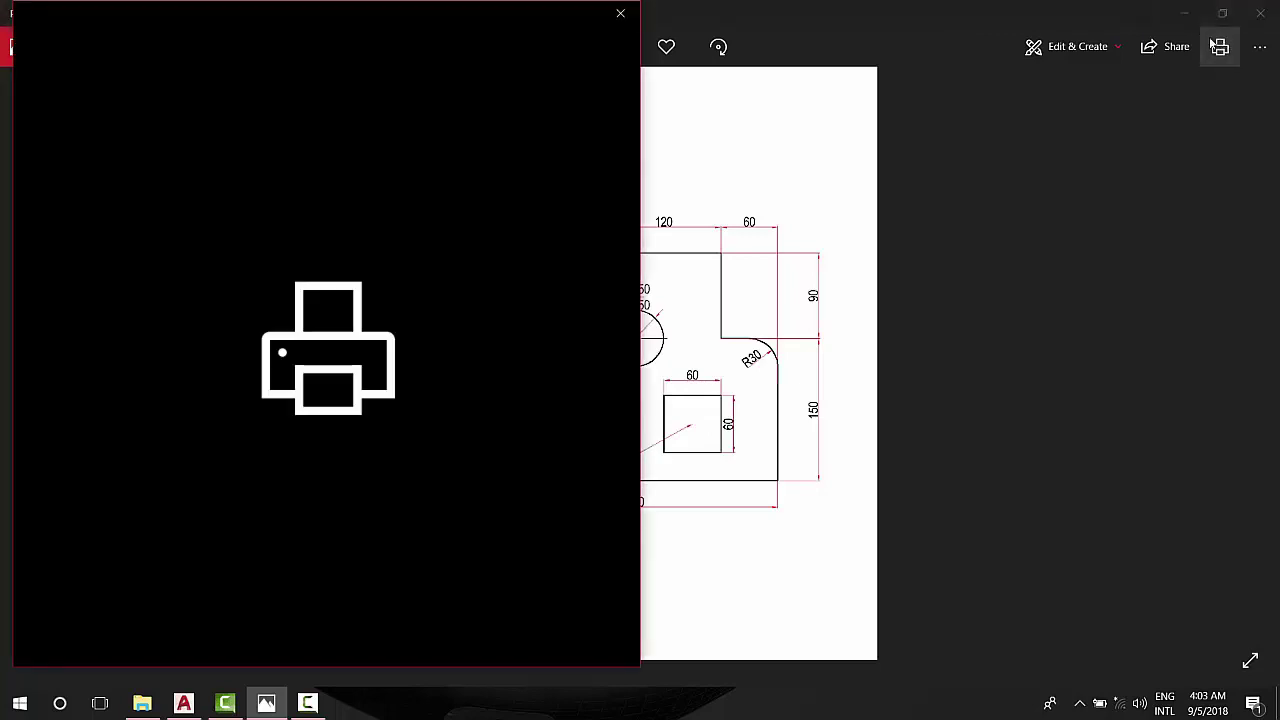
click(620, 13)
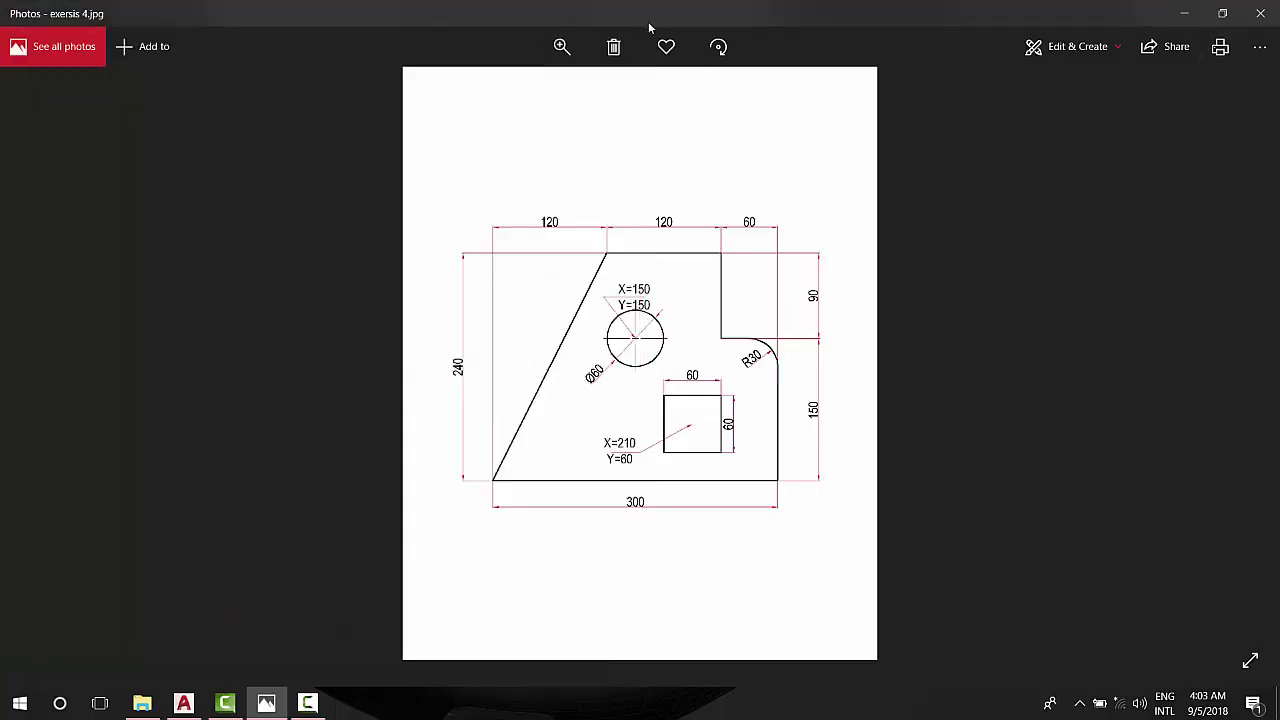
click(1185, 13)
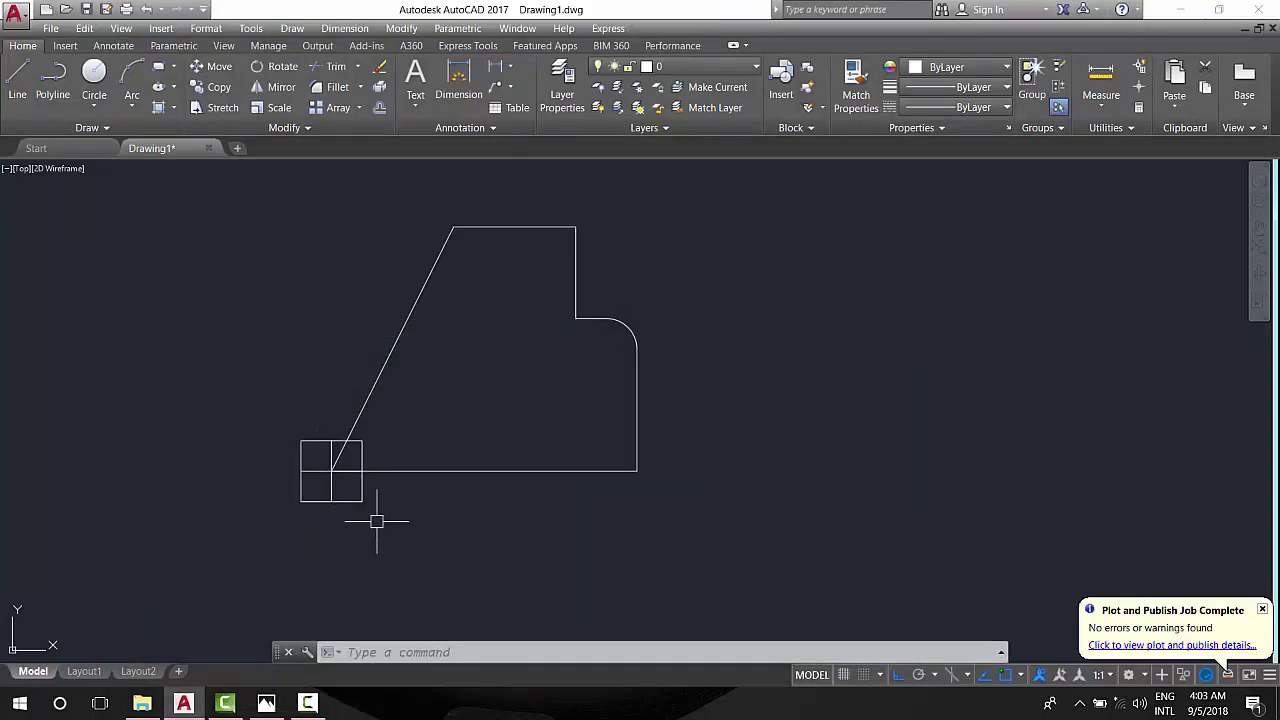
Step: Move the square hole 210 units to the right
click(362, 480)
text(m)
key(Return)
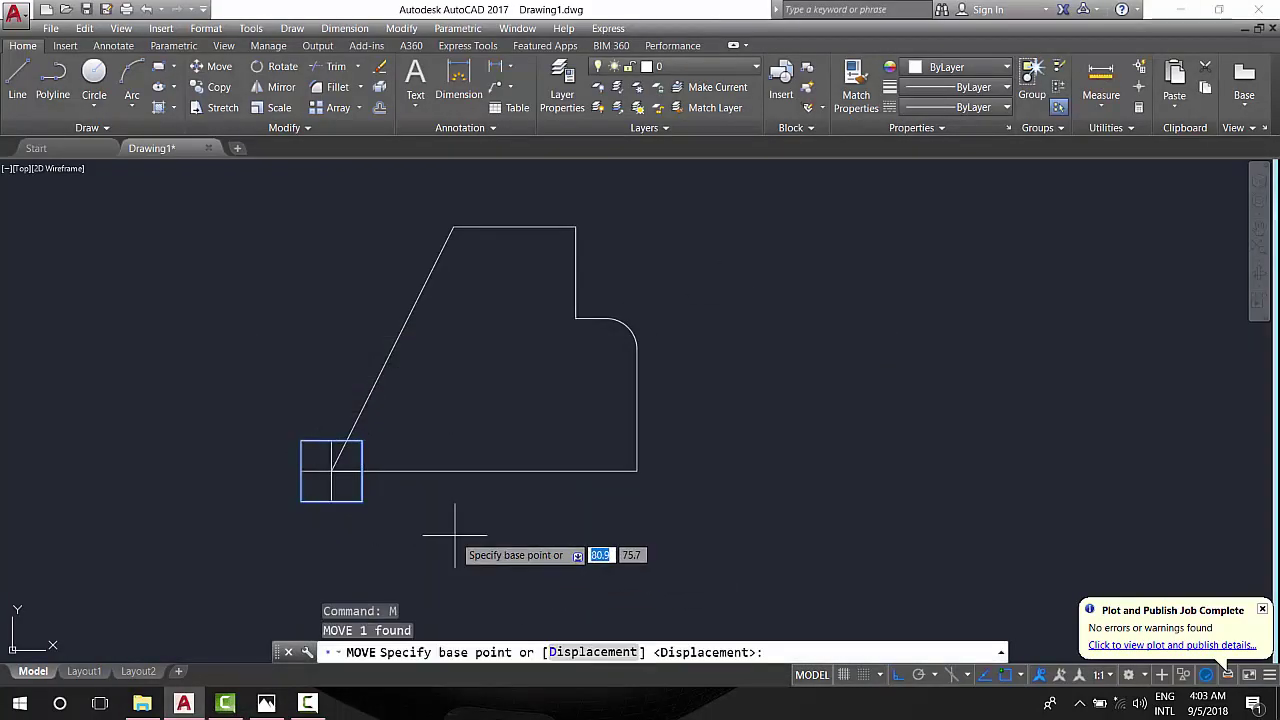
click(456, 536)
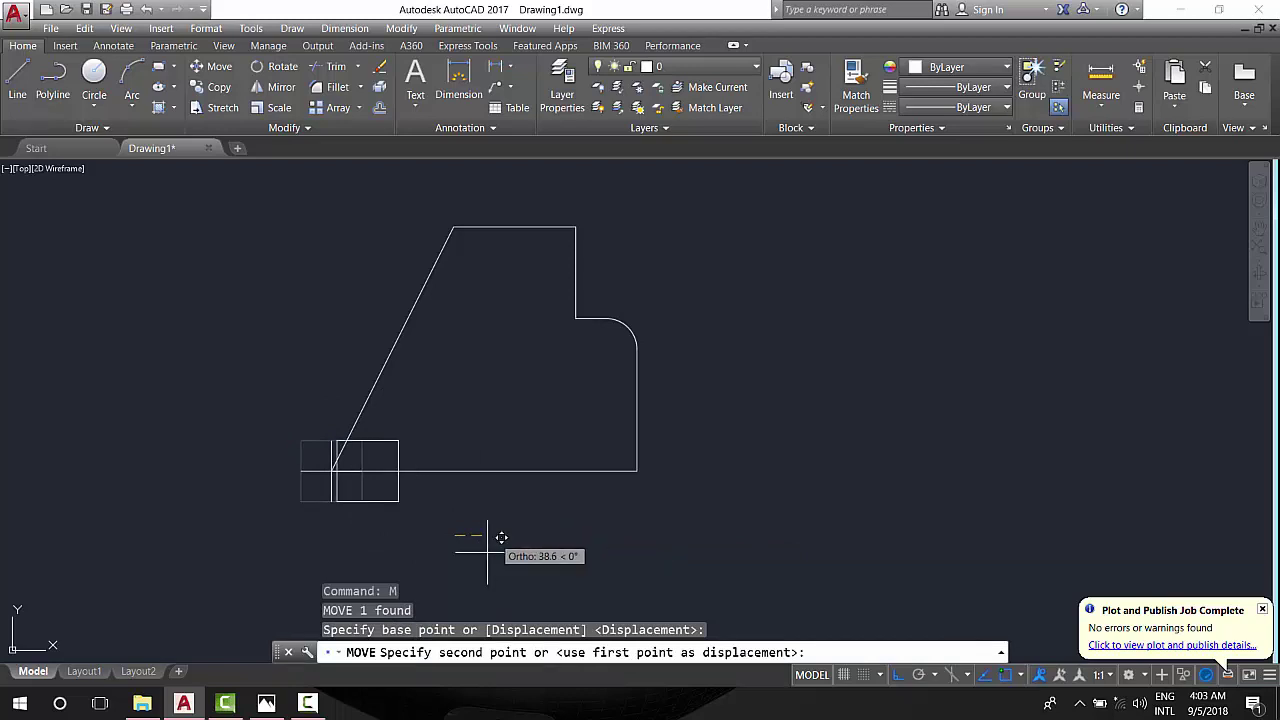
click(267, 706)
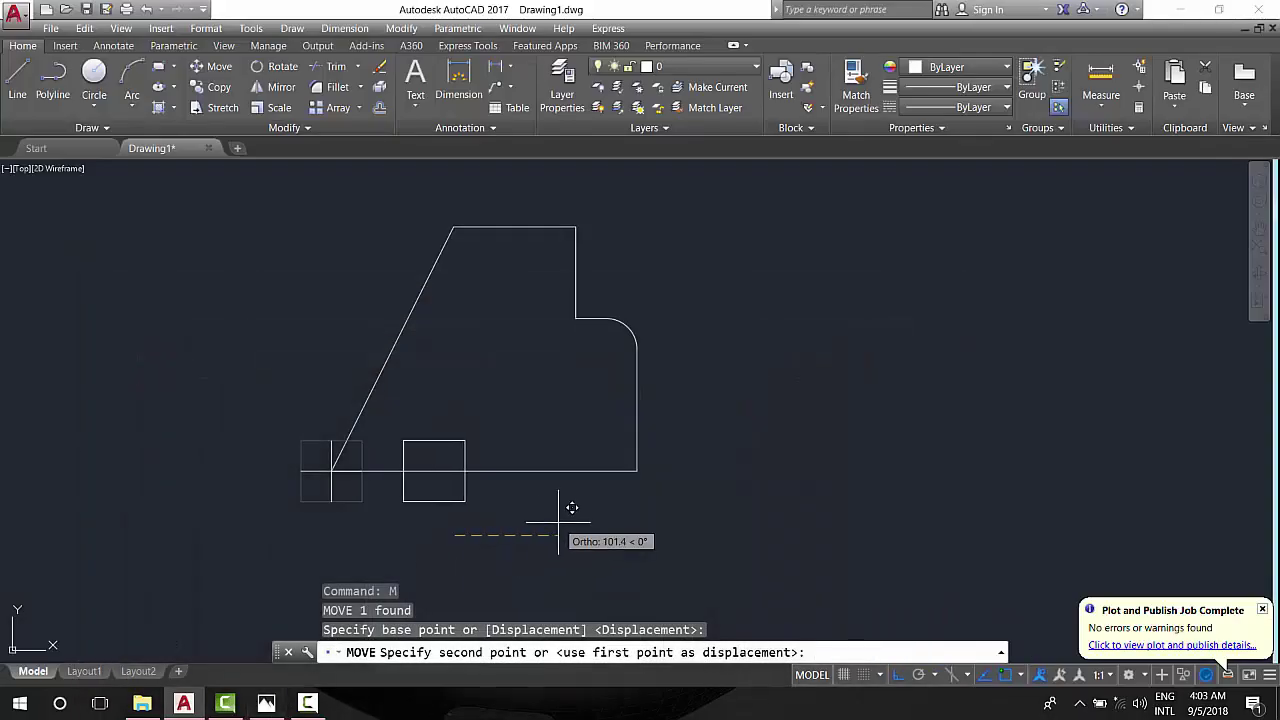
text(210)
key(Return)
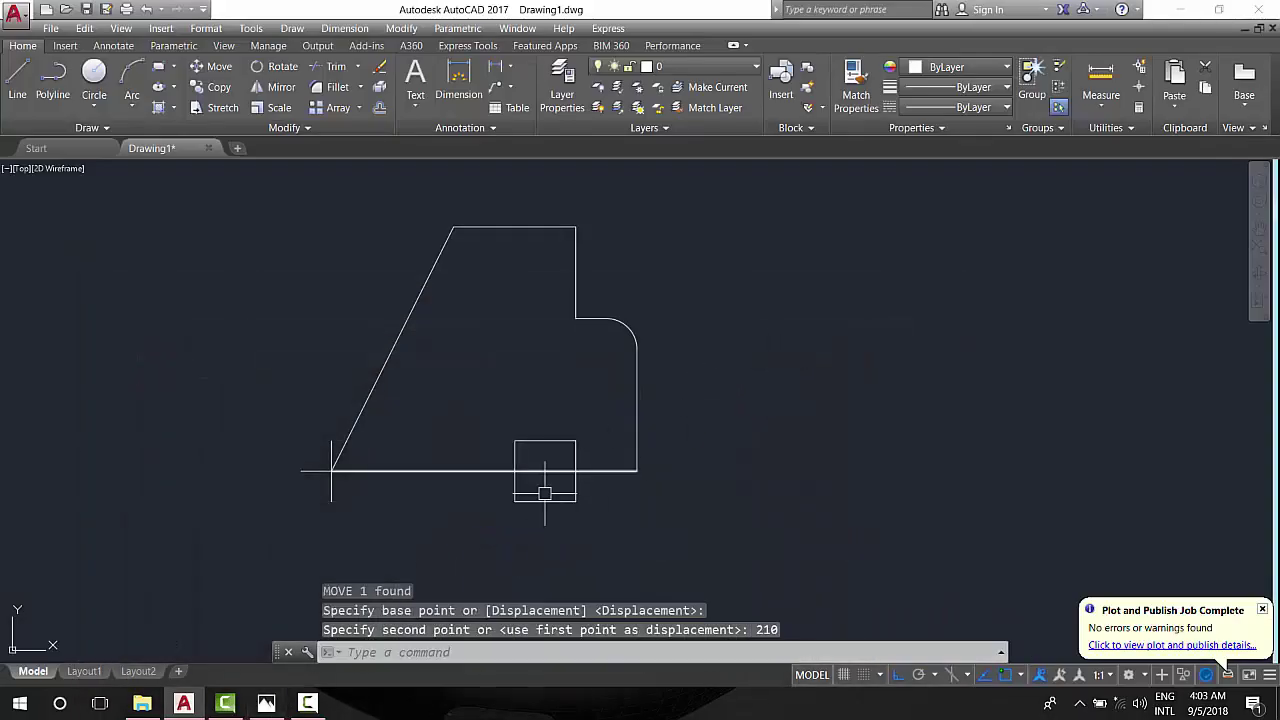
Step: Move the square hole 60 units up into the plate
click(622, 514)
click(450, 481)
text(m)
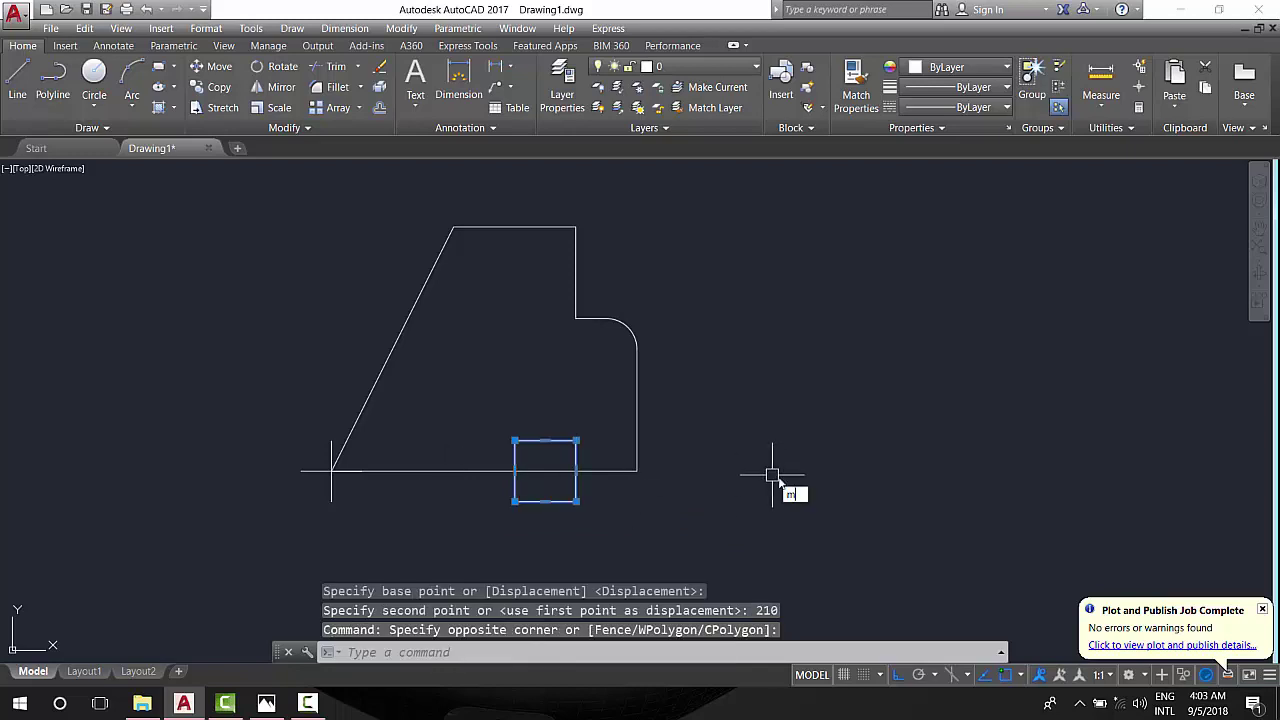
key(Return)
click(830, 535)
text(6)
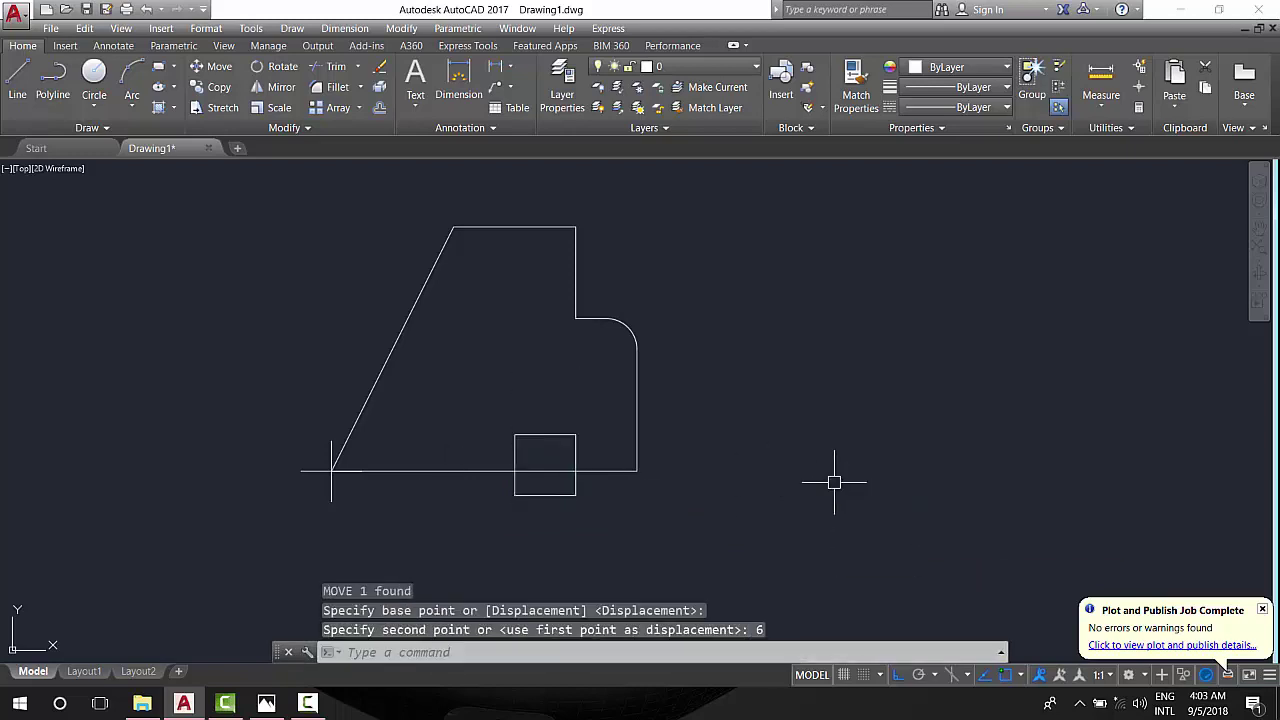
click(614, 514)
click(500, 434)
key(Return)
click(877, 489)
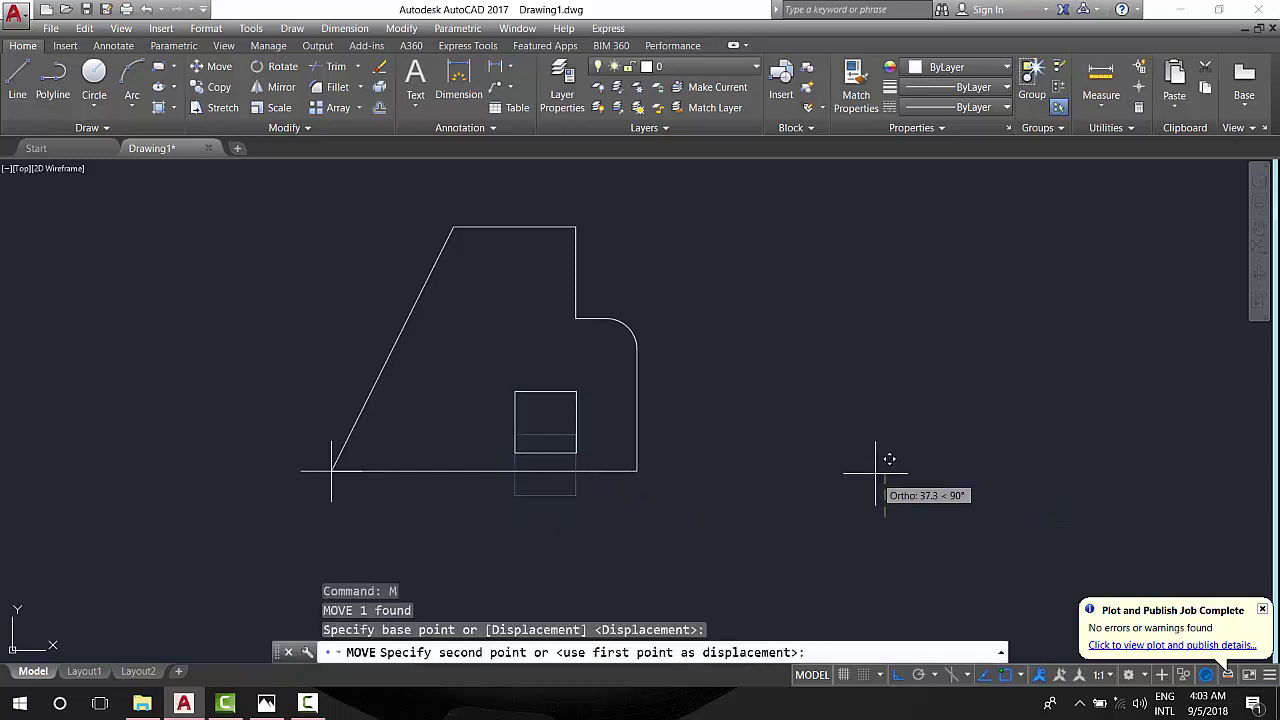
text(60)
key(Return)
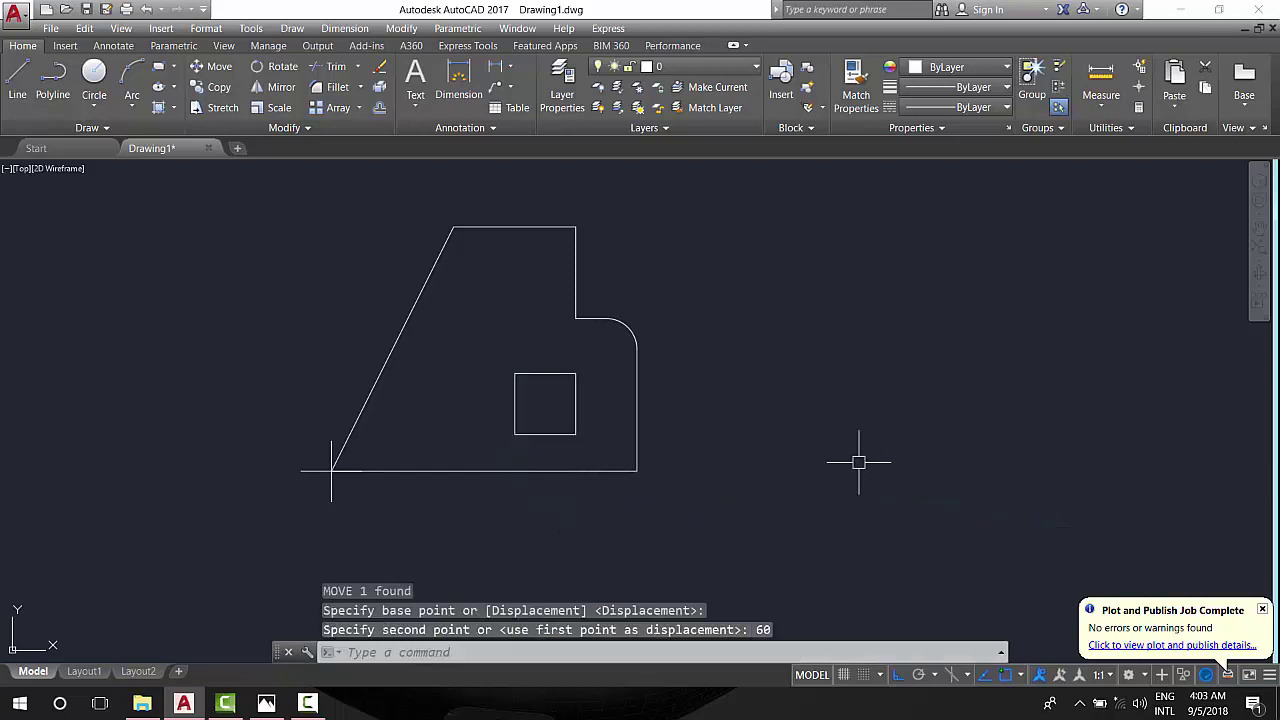
Step: Erase the cross lines at the plate's lower-left corner and recheck the reference drawing
click(331, 470)
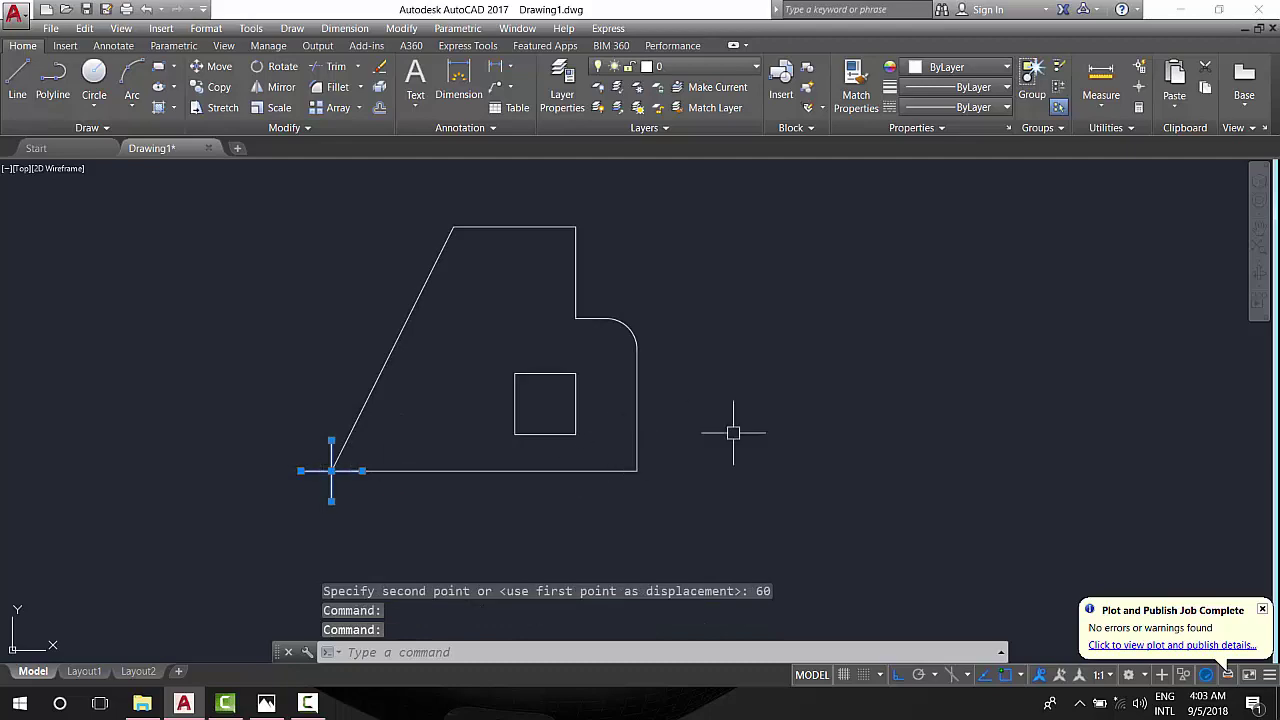
text(e)
key(Return)
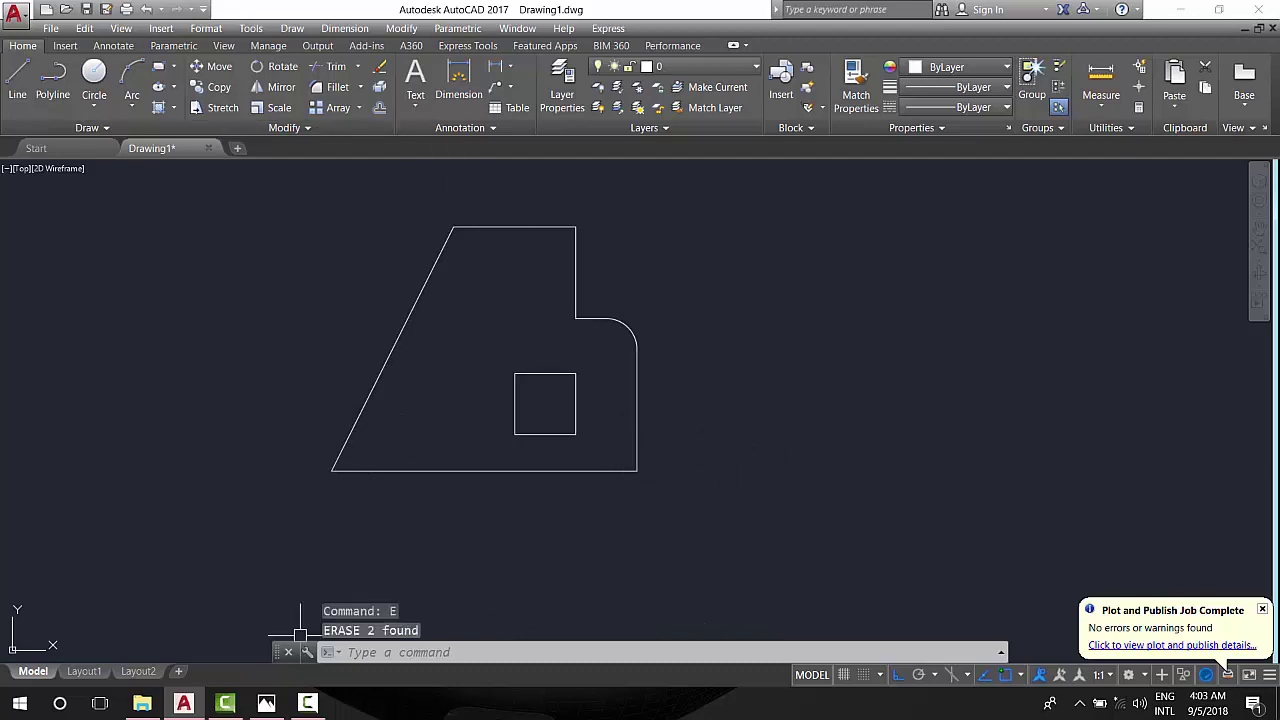
click(279, 710)
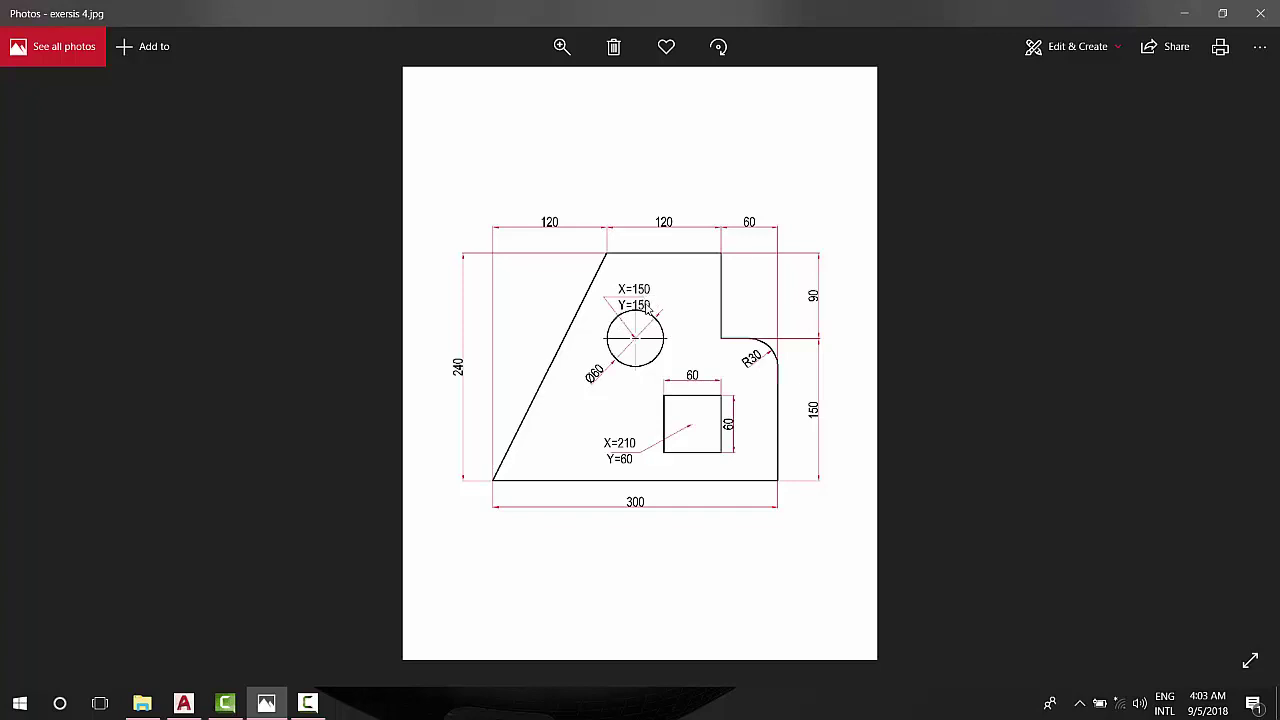
click(1184, 13)
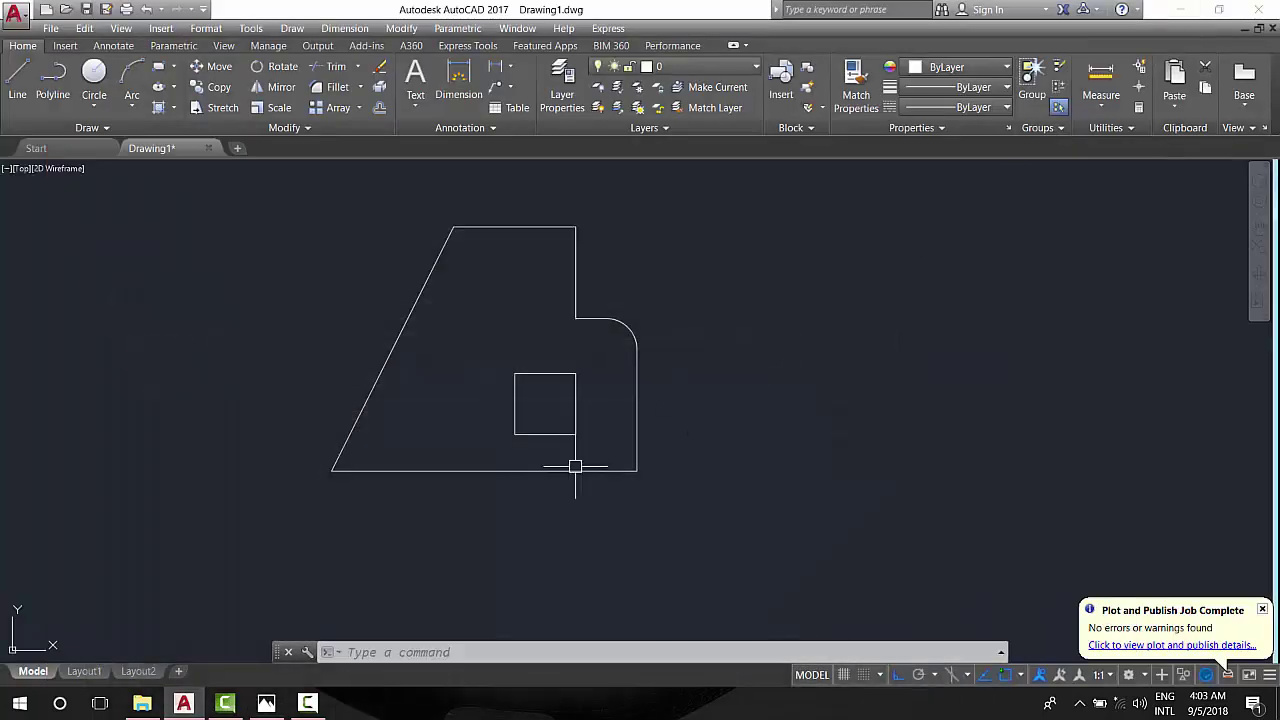
Step: Draw a radius-30 circle centred on the plate's lower-left corner
click(94, 78)
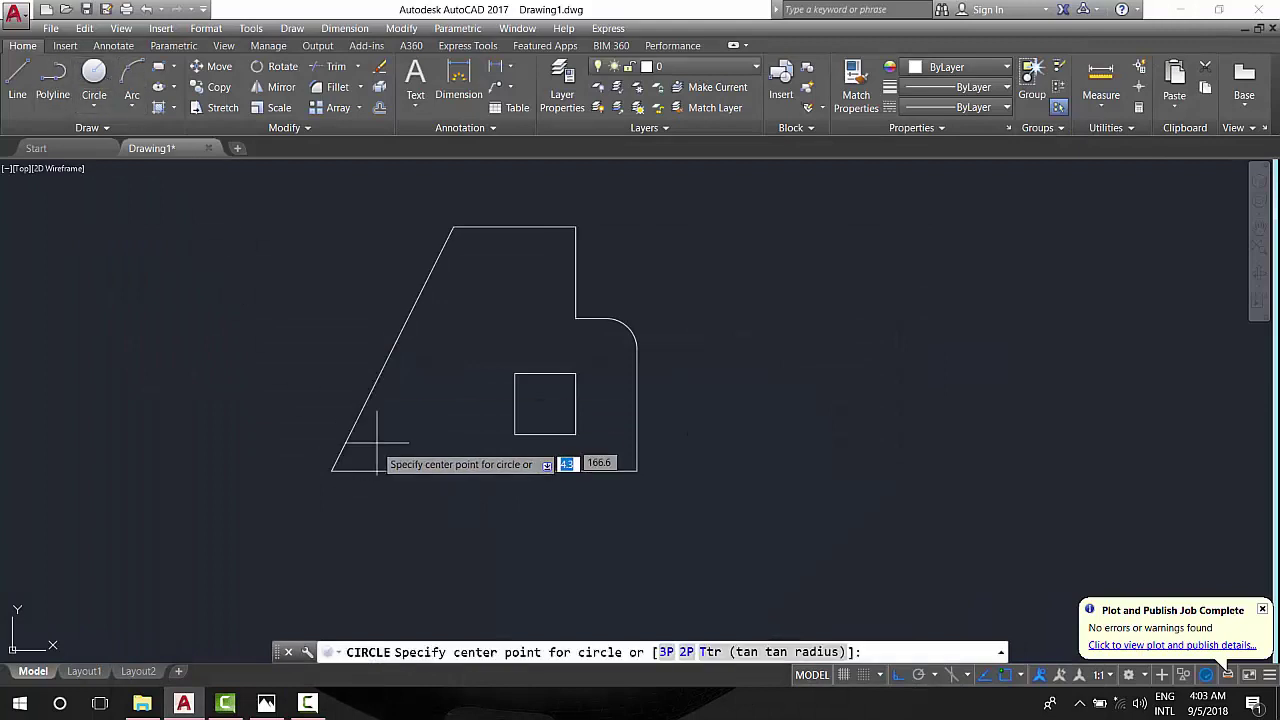
click(332, 466)
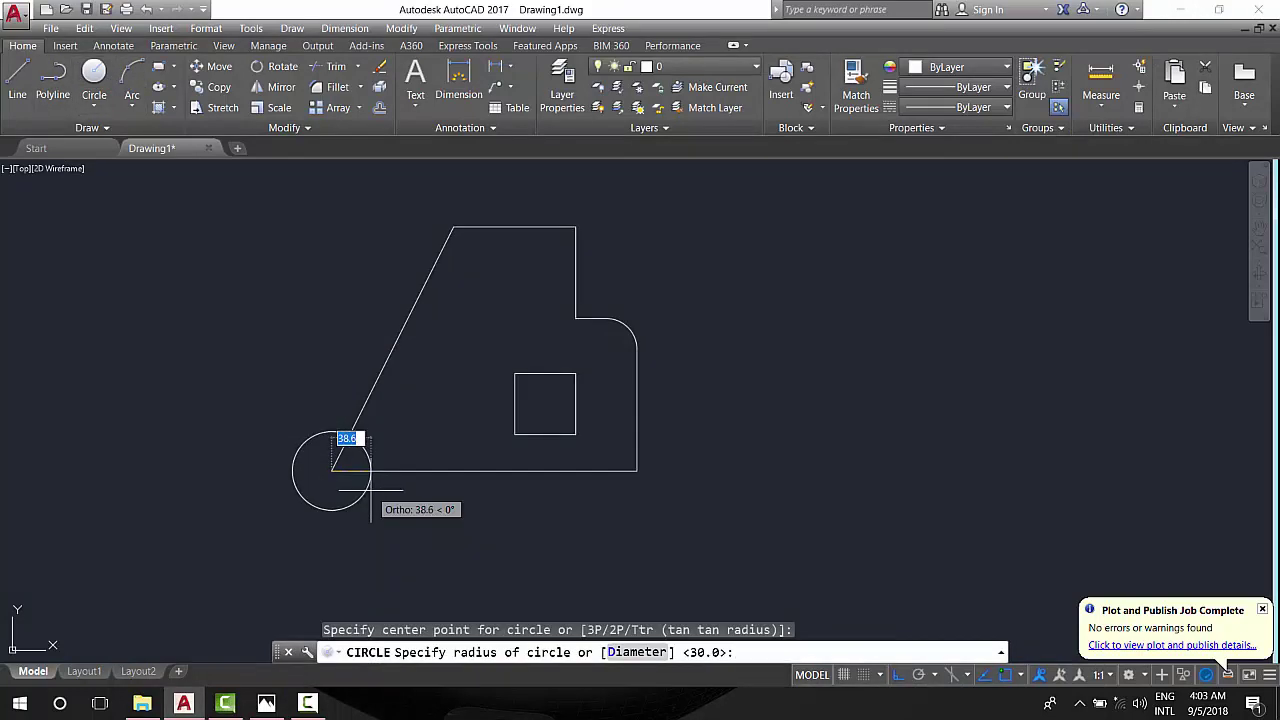
text(30)
key(Return)
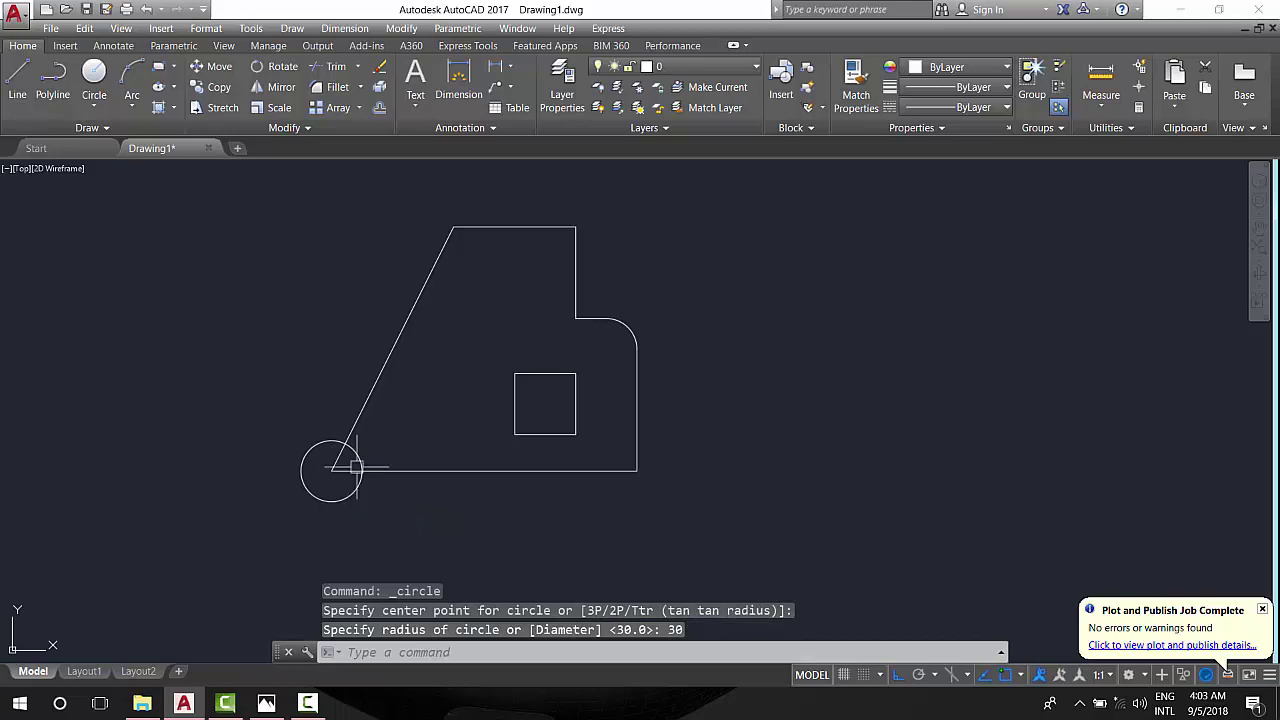
click(266, 703)
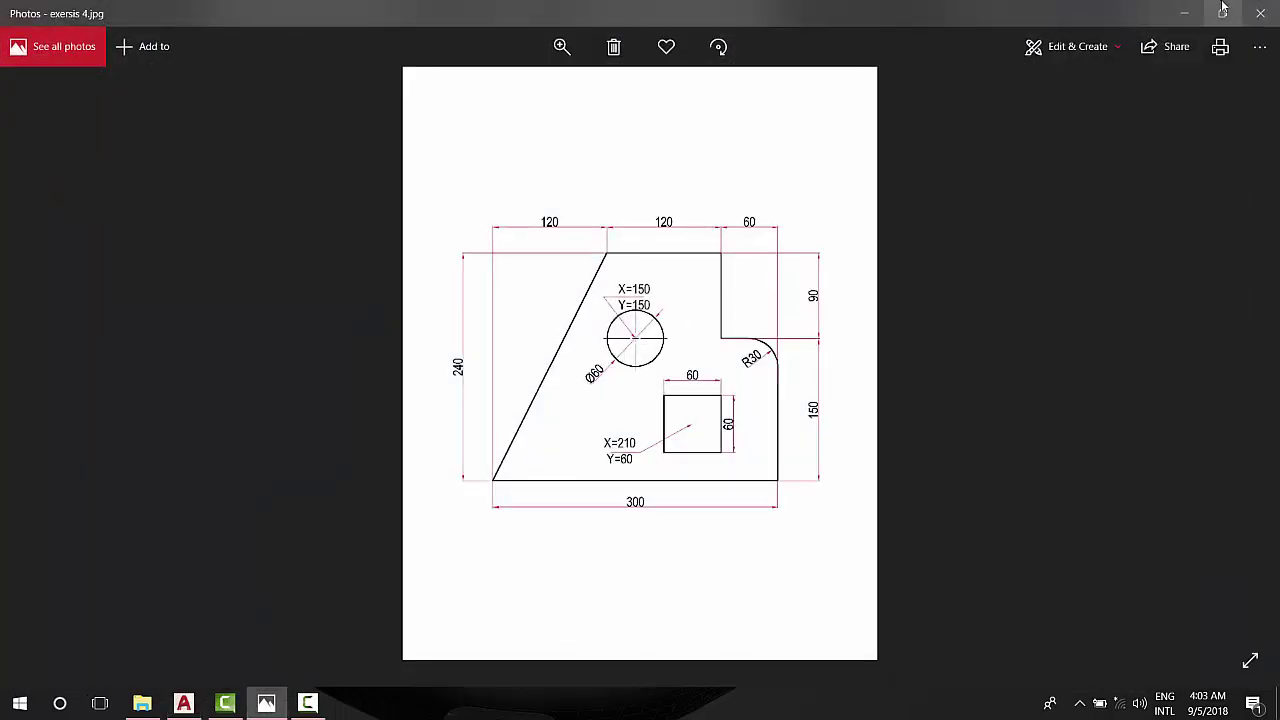
click(1184, 10)
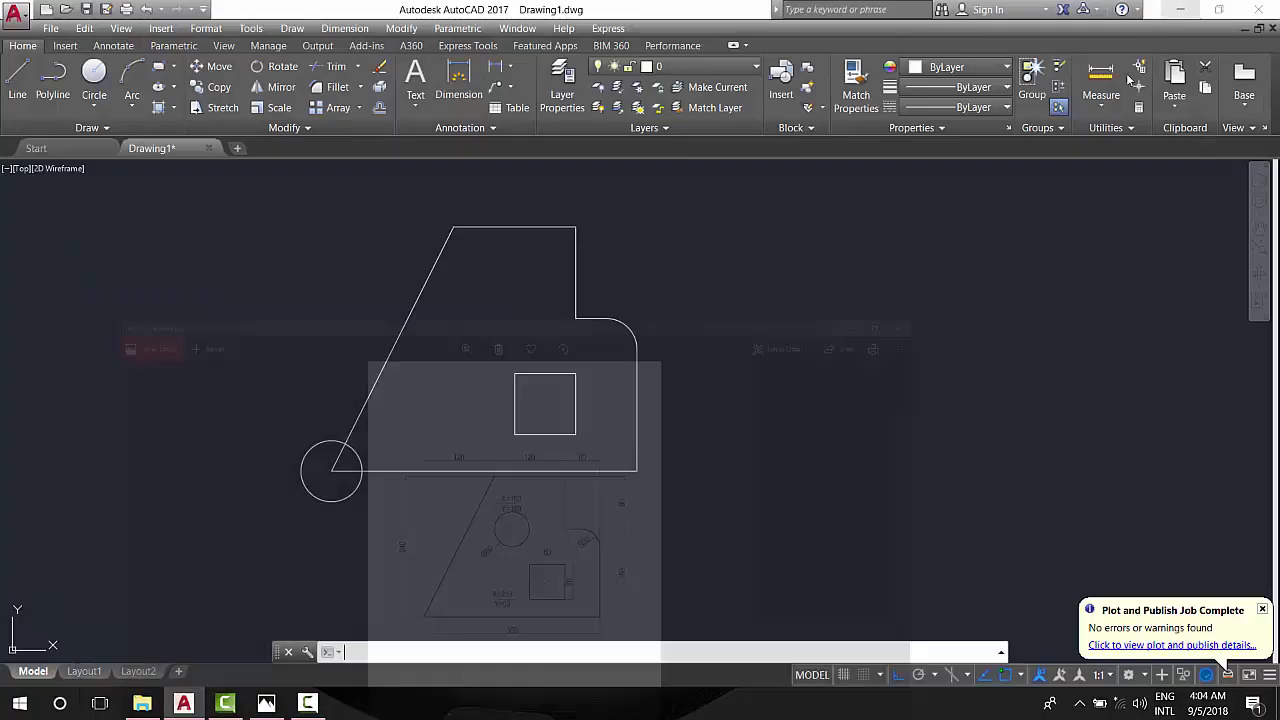
Step: Move the circle 150 units to the right
click(384, 526)
click(299, 495)
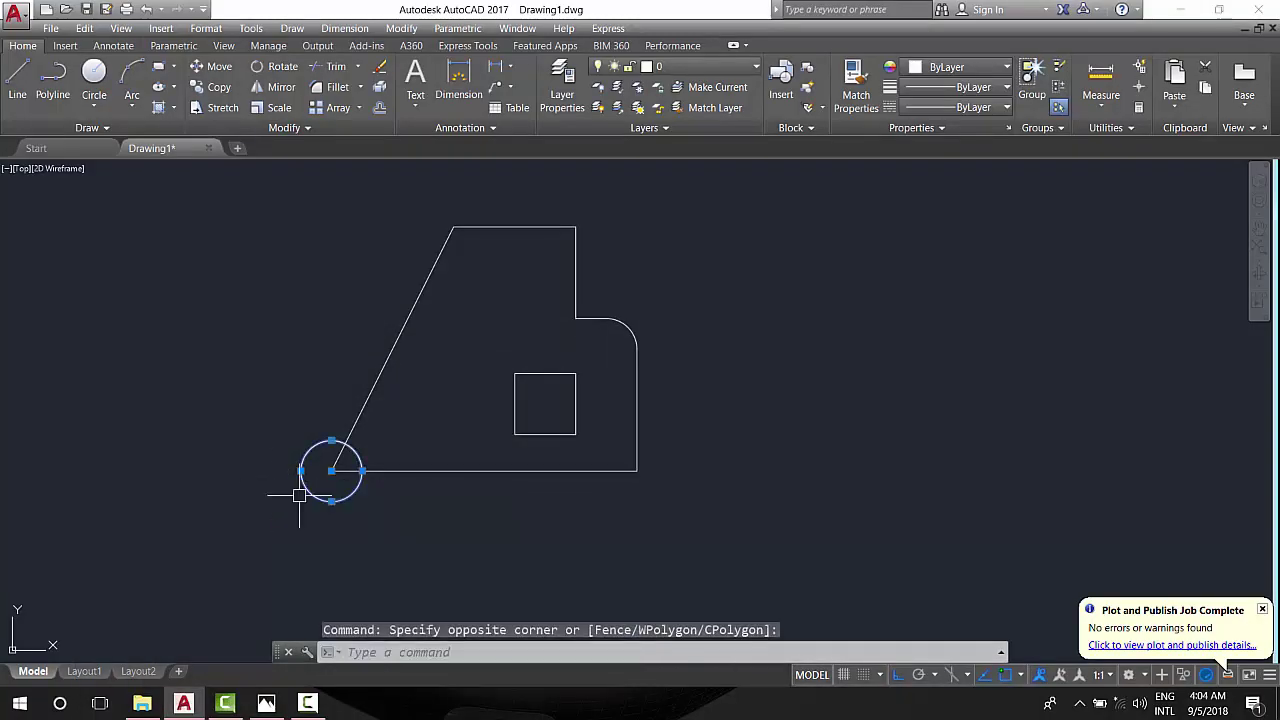
text(m)
key(Return)
click(246, 537)
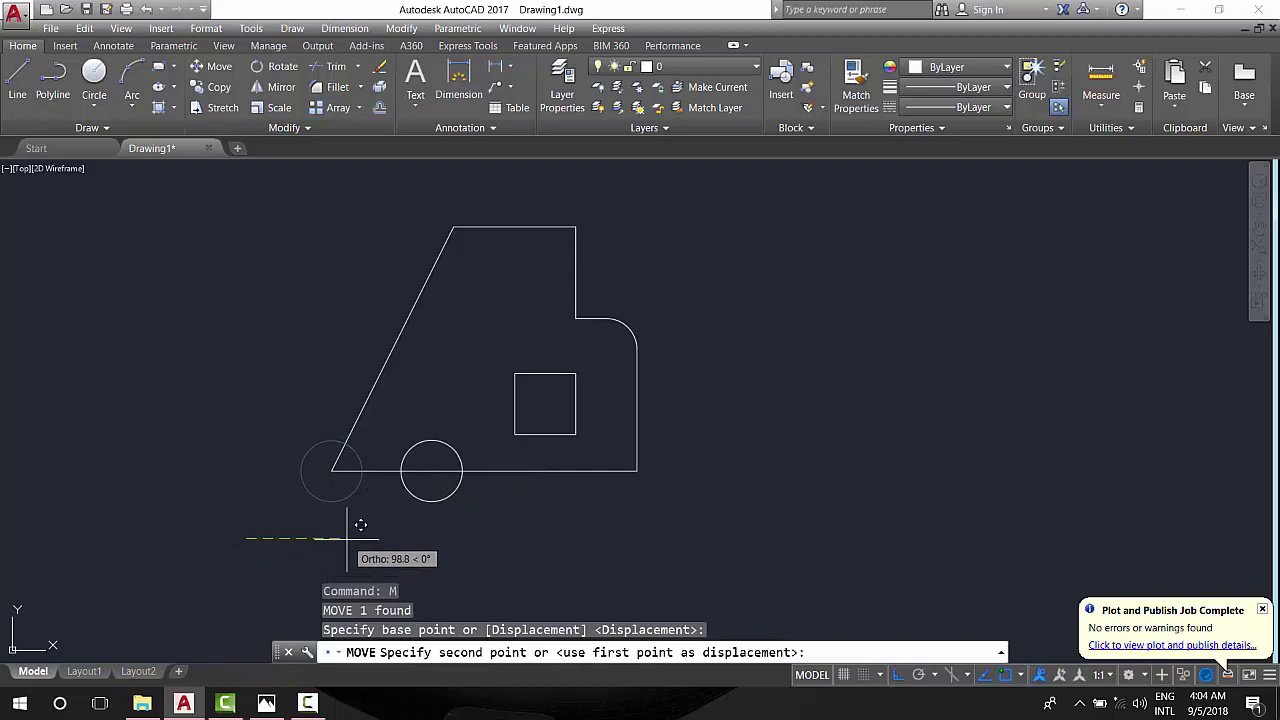
text(150)
key(Return)
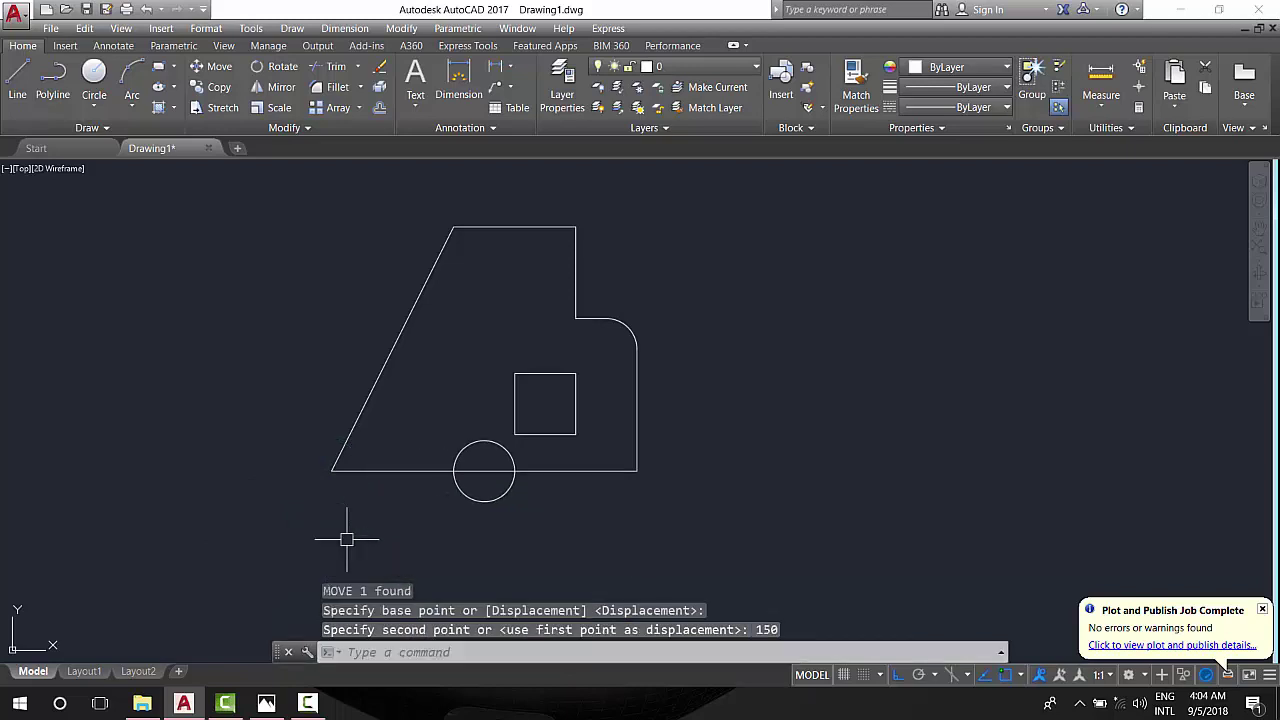
Step: Move the circle 150 units up into the plate
click(578, 512)
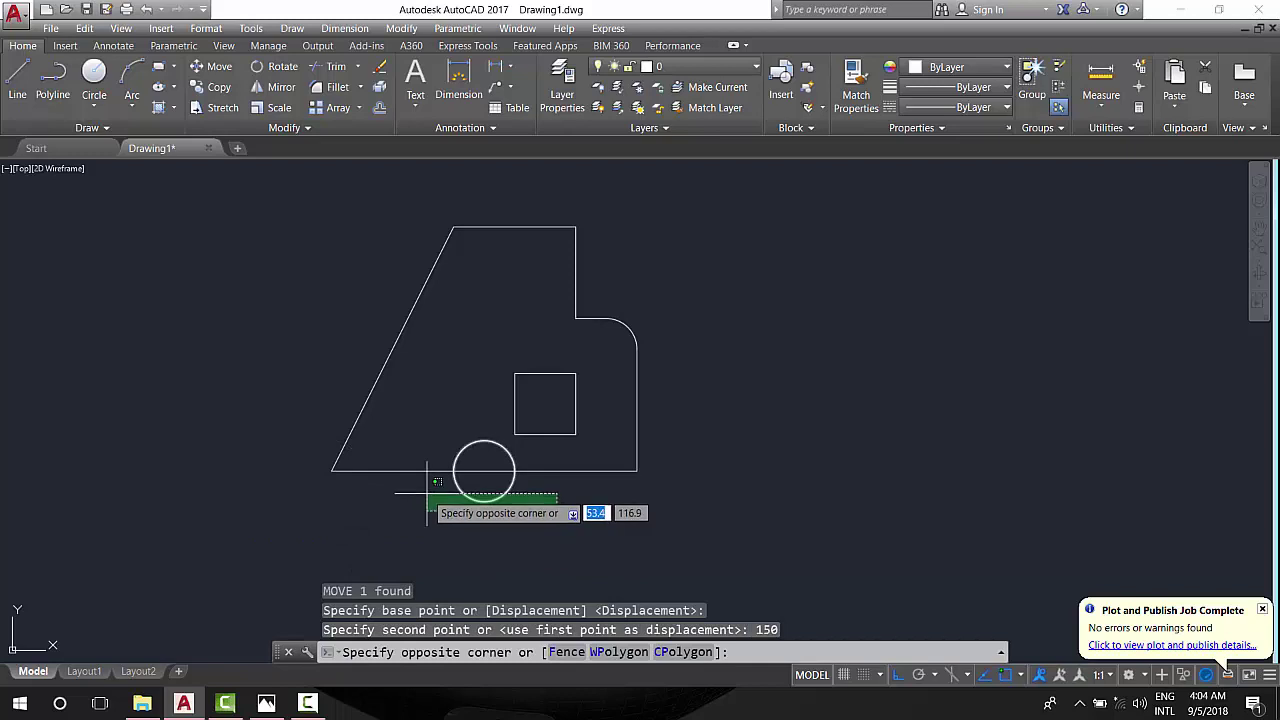
click(416, 490)
text(m)
key(Return)
click(810, 507)
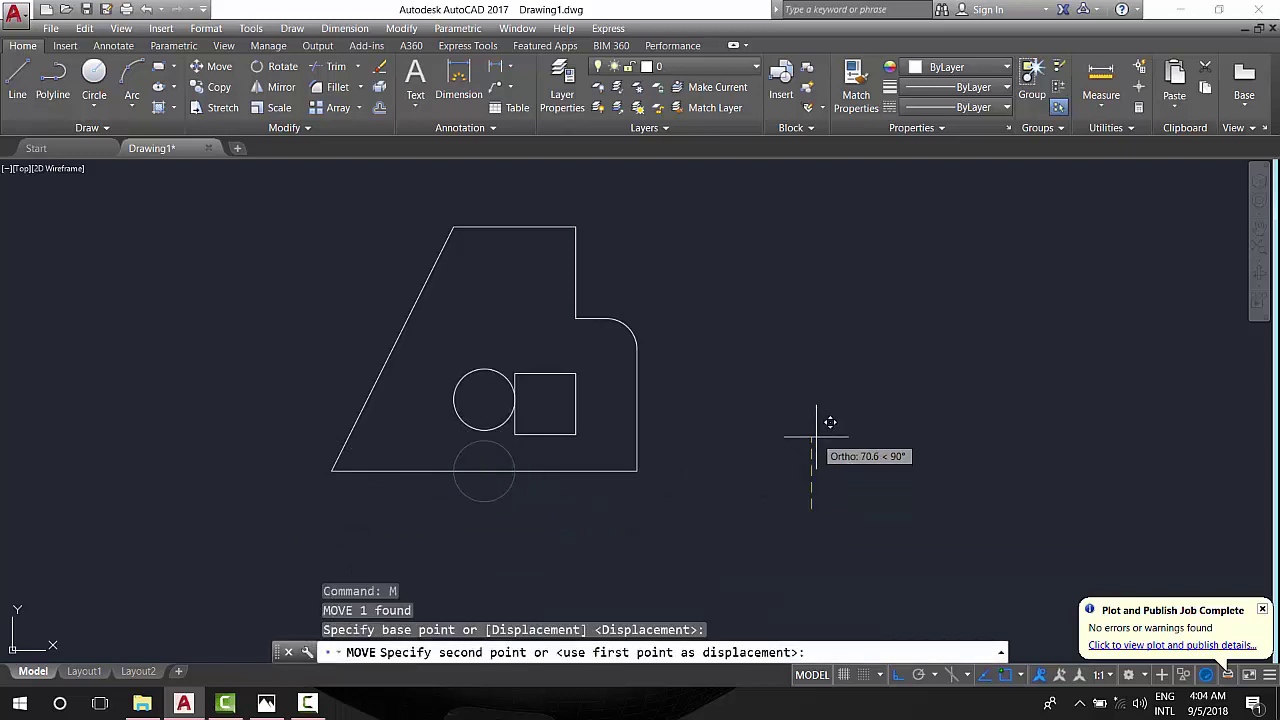
text(150)
key(Return)
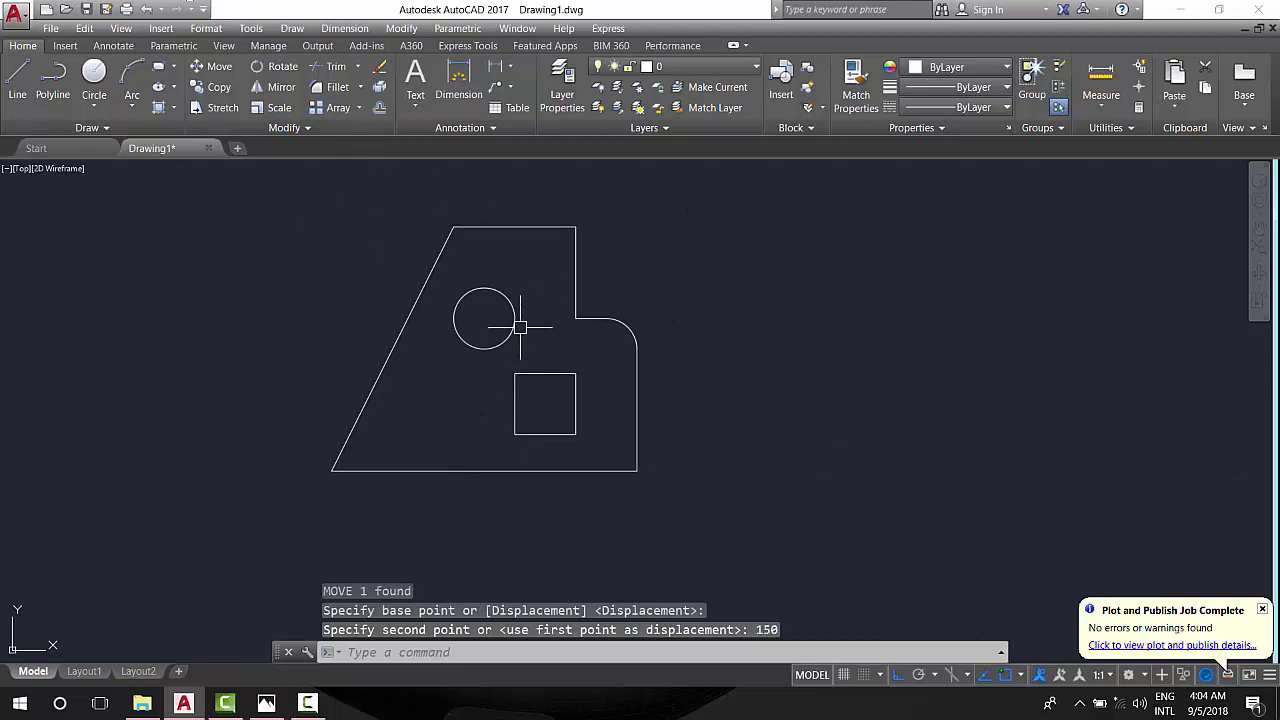
Step: Add a centre mark to the circle with CENTERMARK
text(ce)
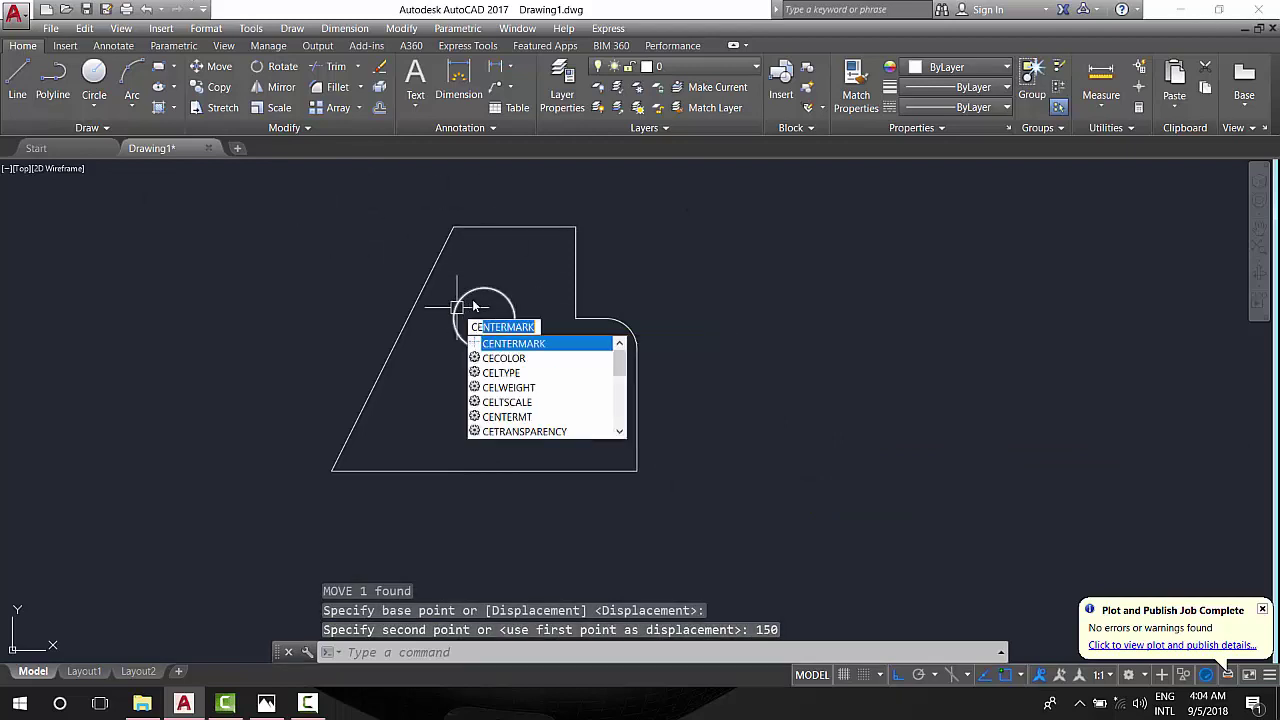
key(Return)
click(513, 310)
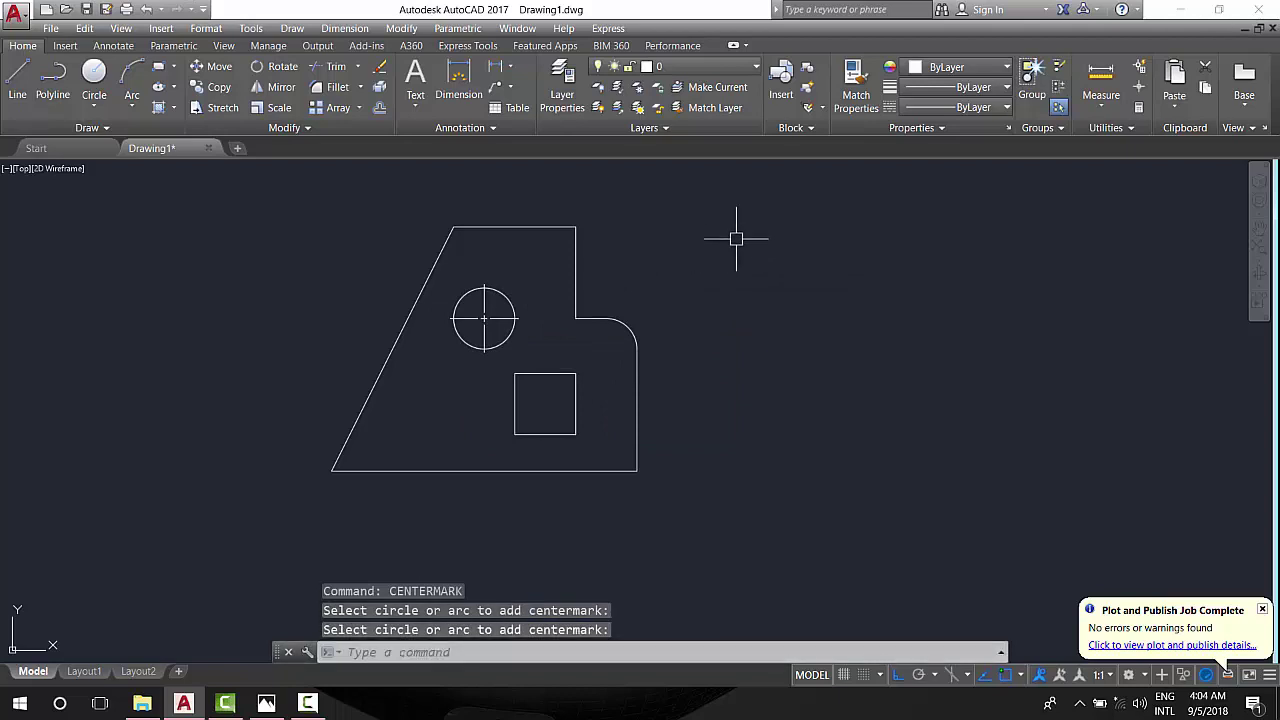
Step: Add the 90 and 150 linear dimensions along the plate's right side
click(344, 28)
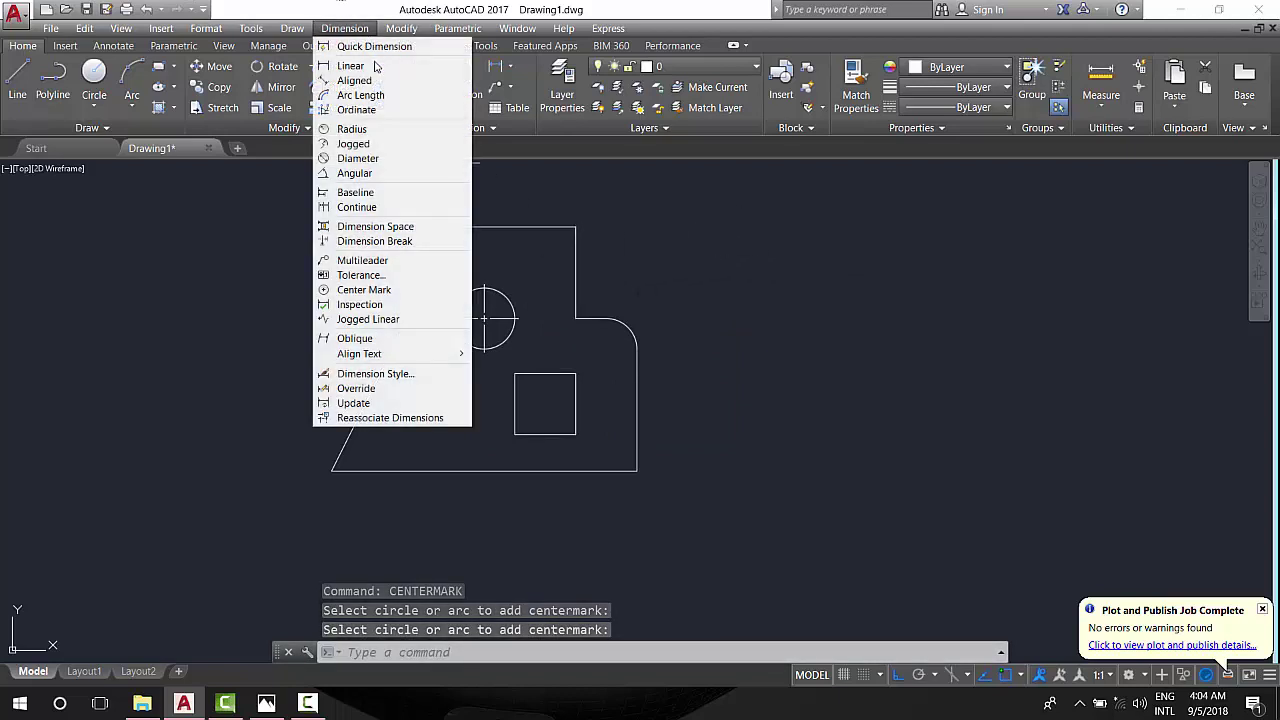
click(345, 62)
click(575, 228)
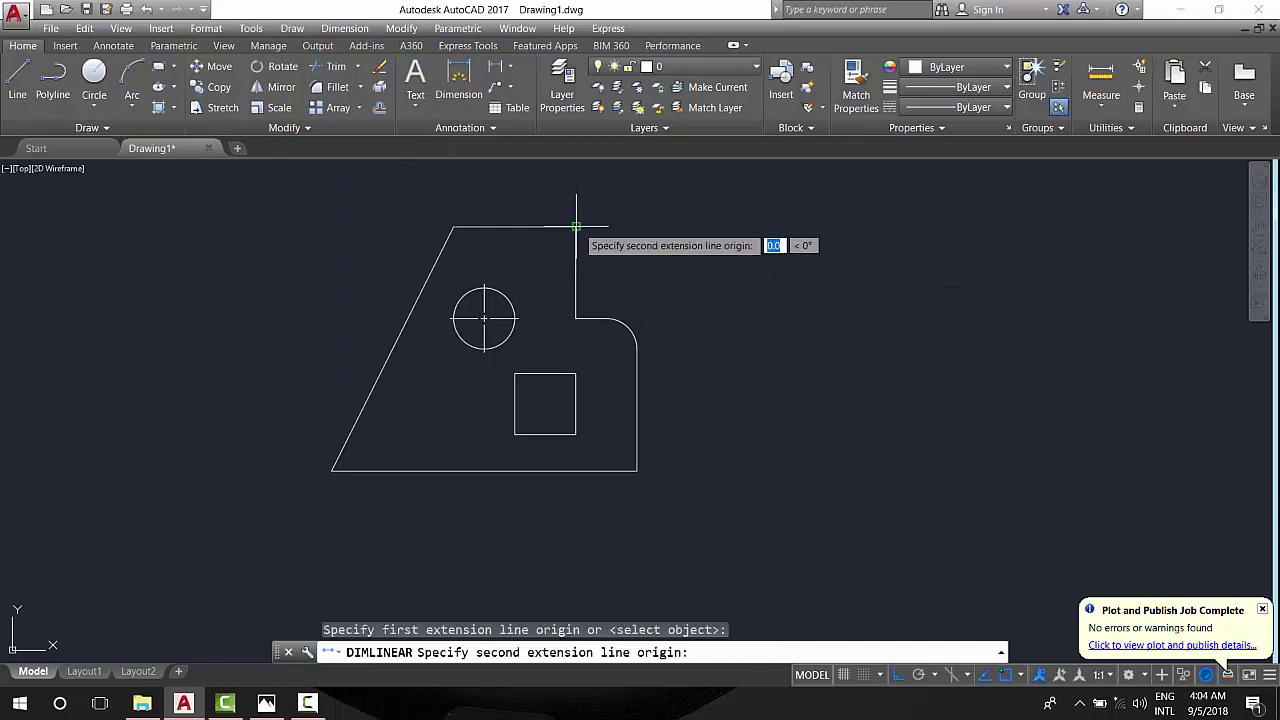
click(575, 318)
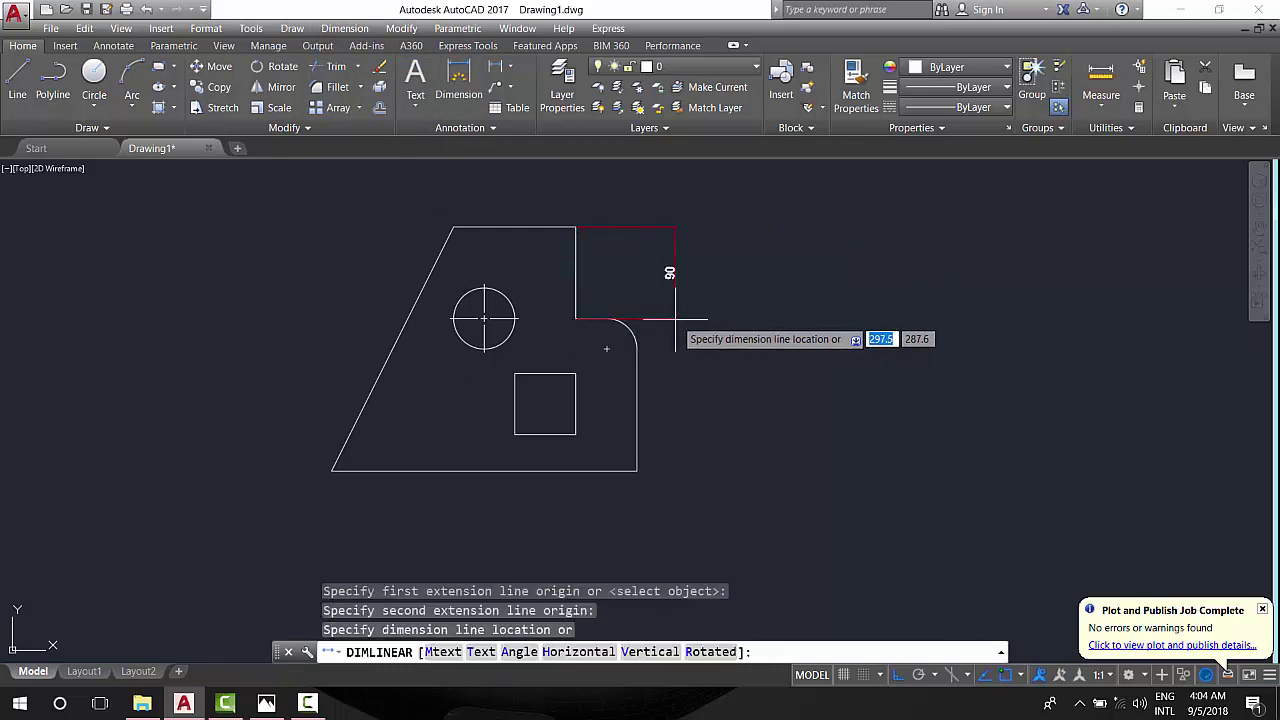
click(686, 319)
key(Return)
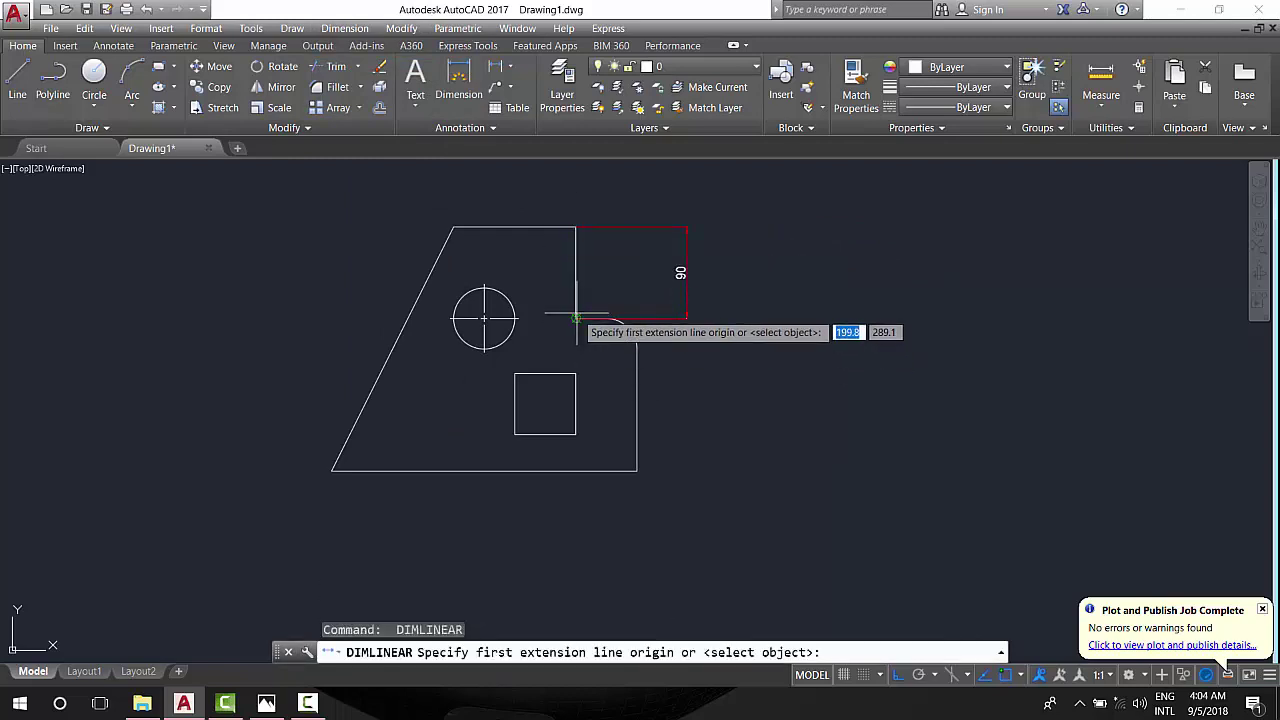
click(575, 318)
click(636, 470)
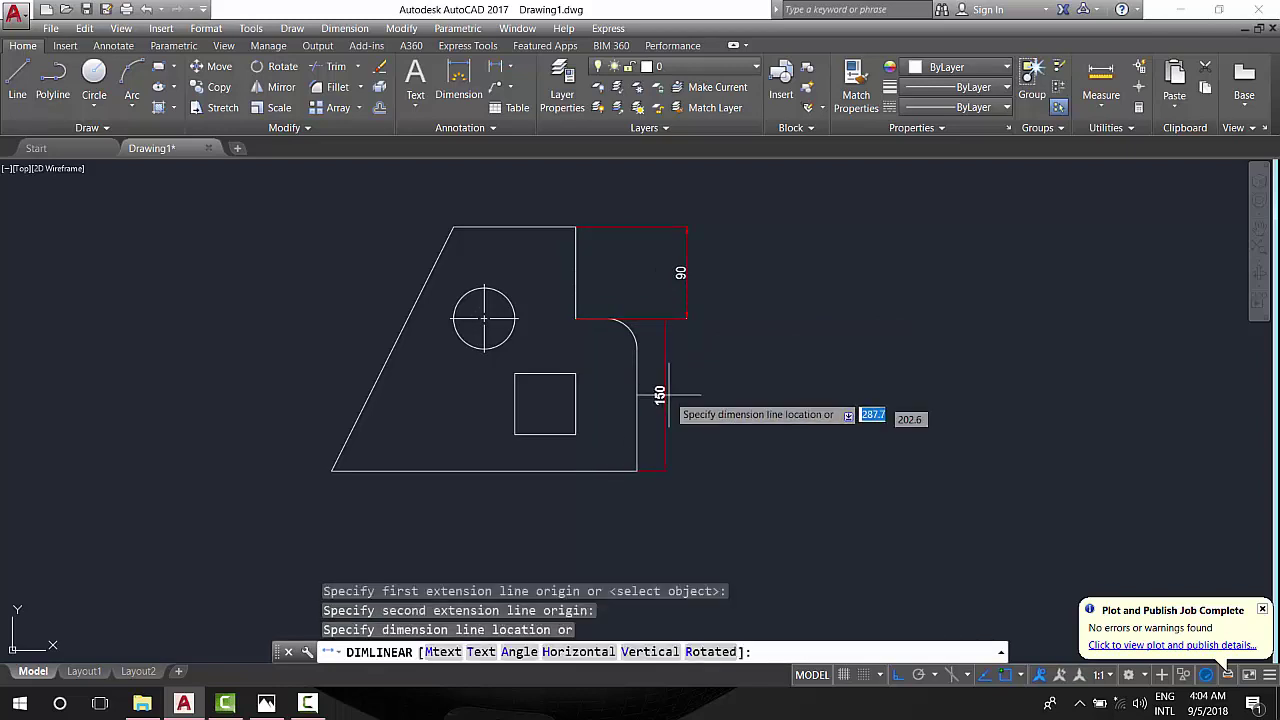
scroll(640, 380, up, 2)
scroll(720, 320, up, 2)
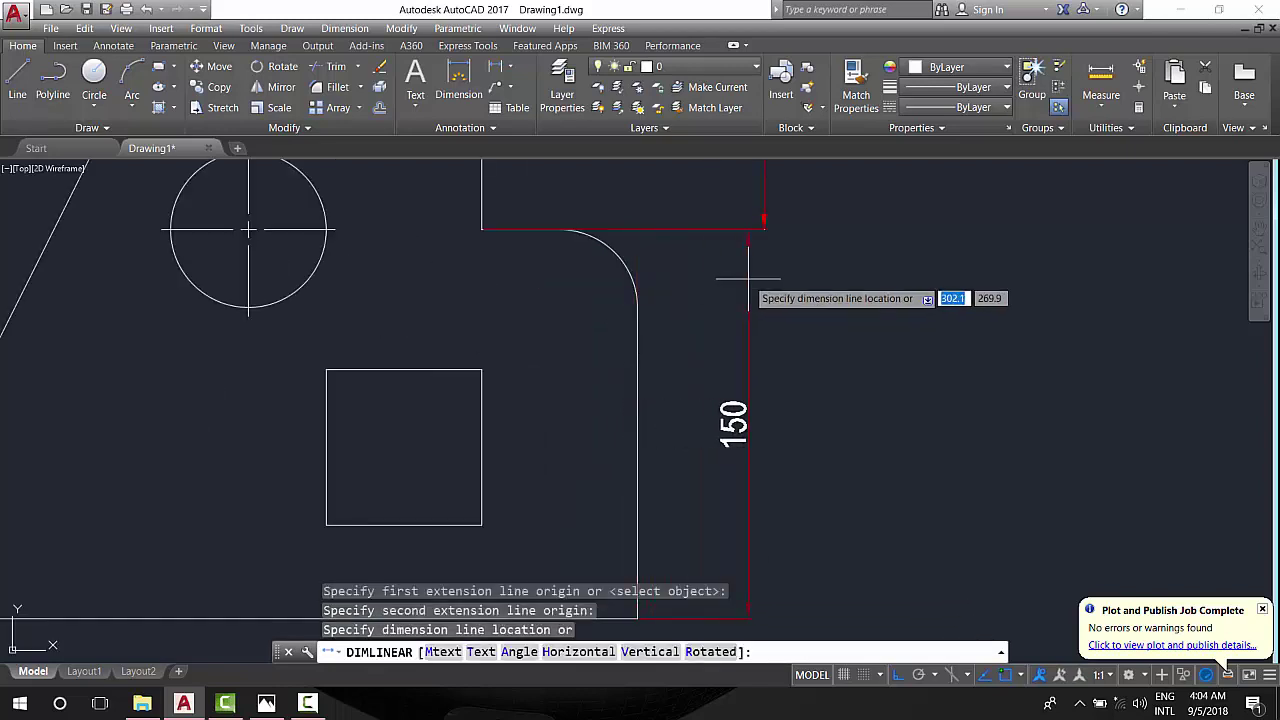
click(762, 228)
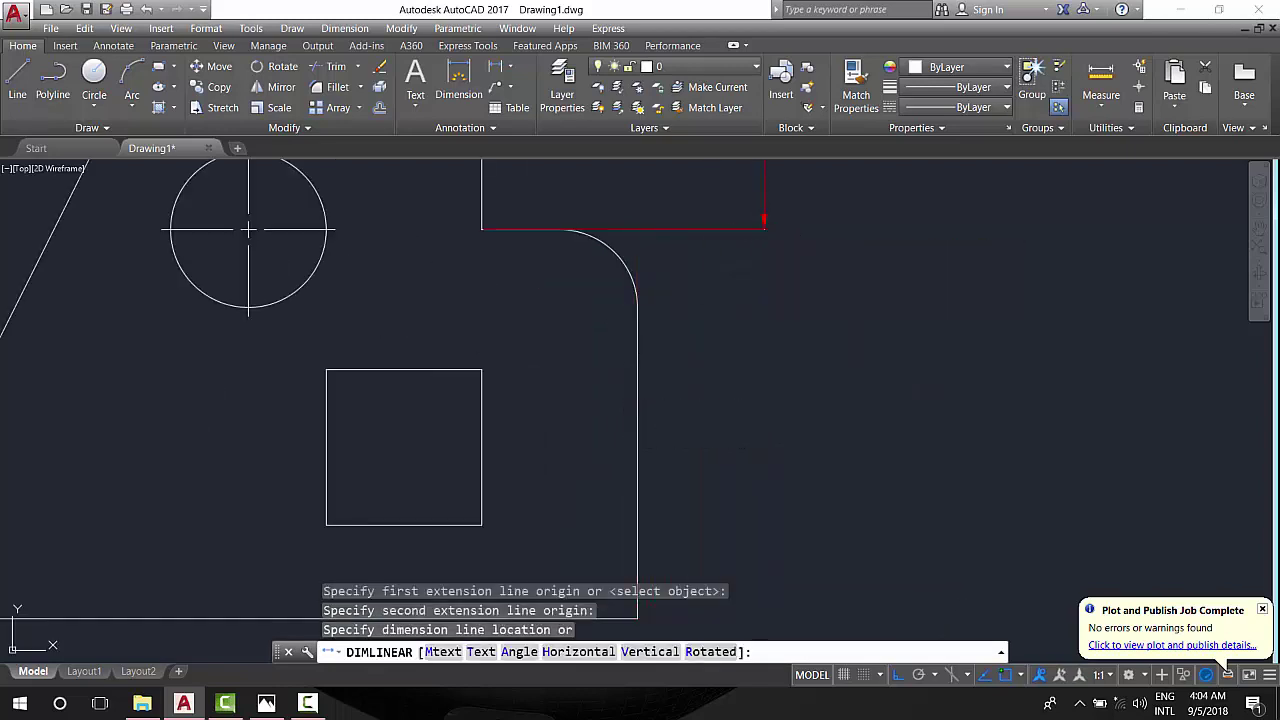
scroll(780, 220, down, 5)
Step: Dimension the top edge with 60 and 120 linear dimensions
key(Return)
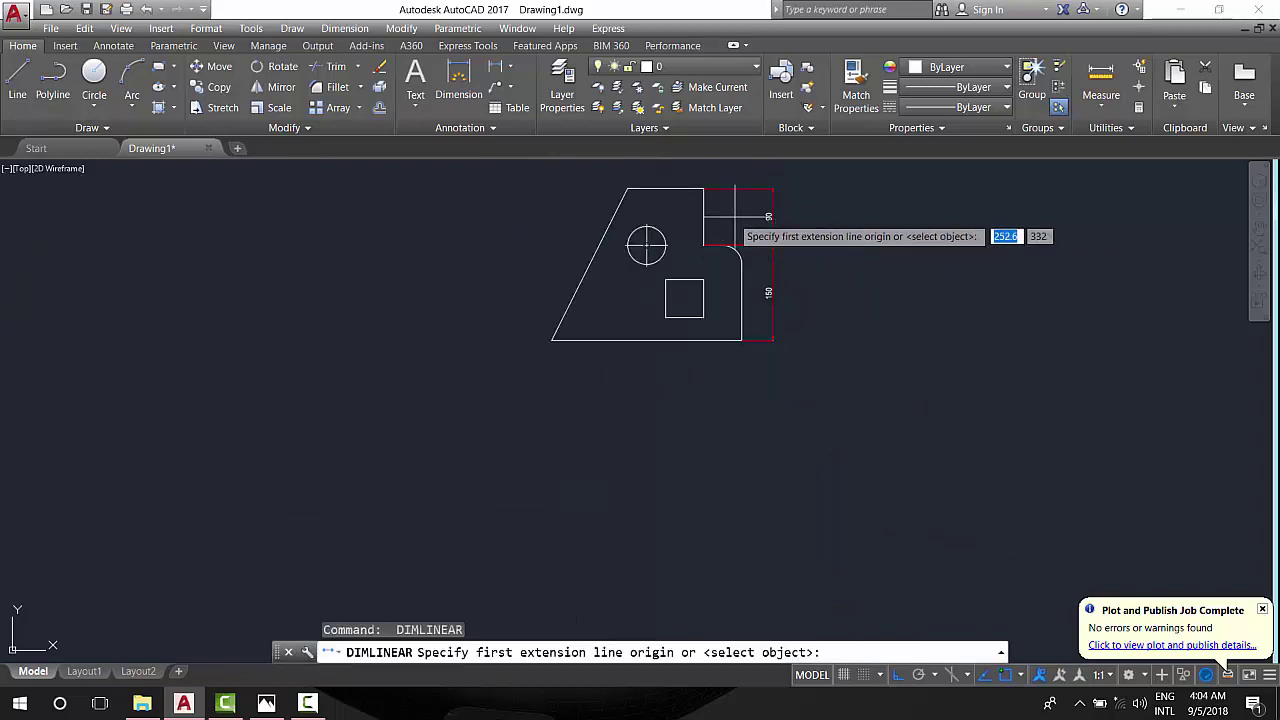
click(741, 265)
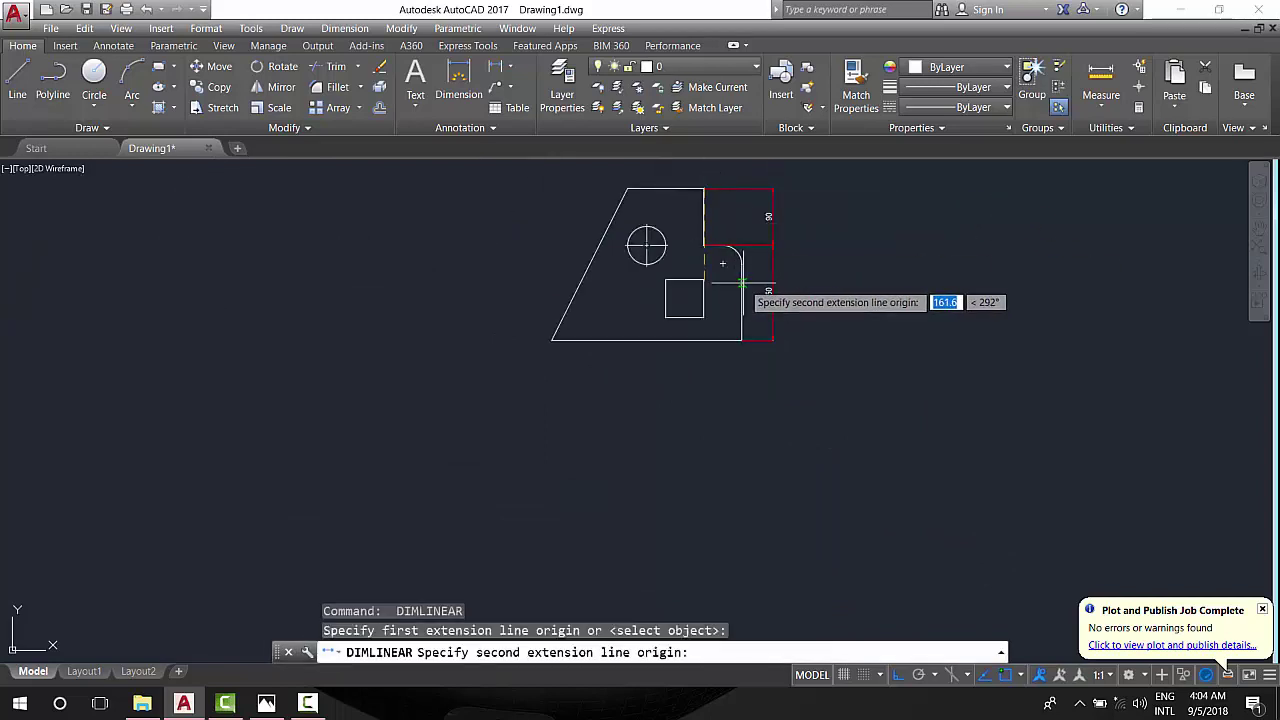
click(704, 244)
click(730, 171)
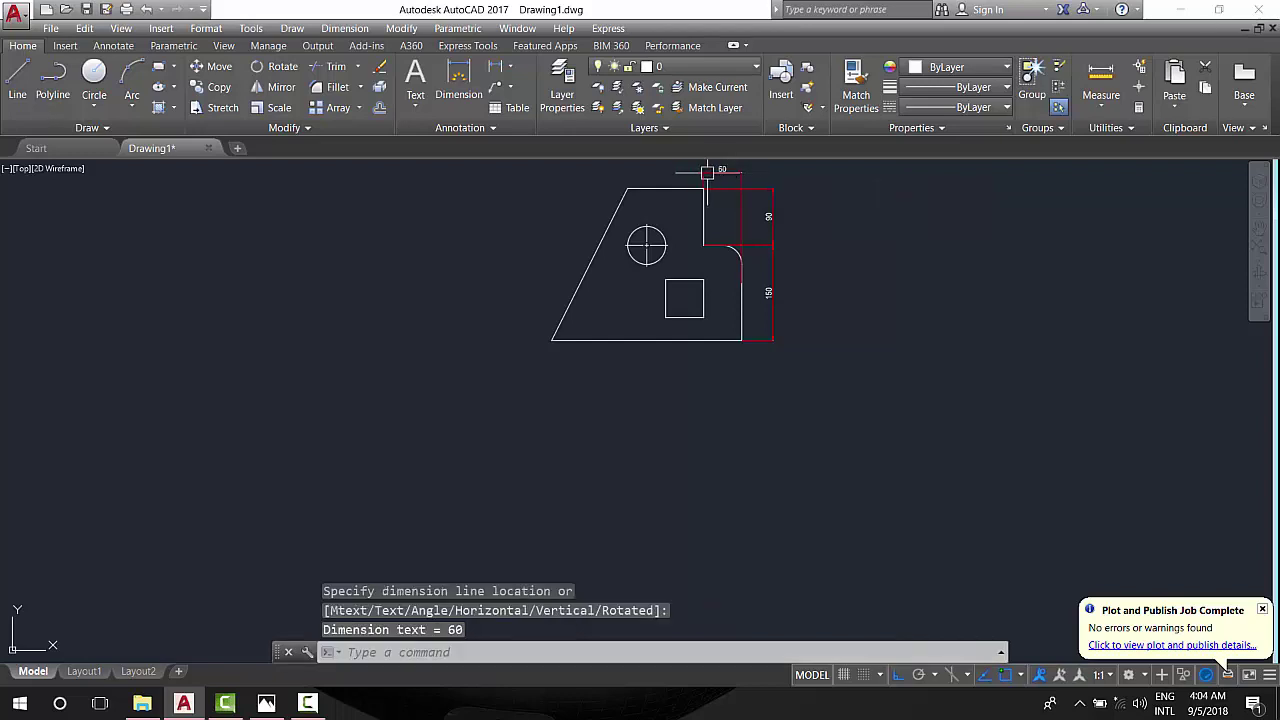
key(Return)
key(Return)
click(648, 184)
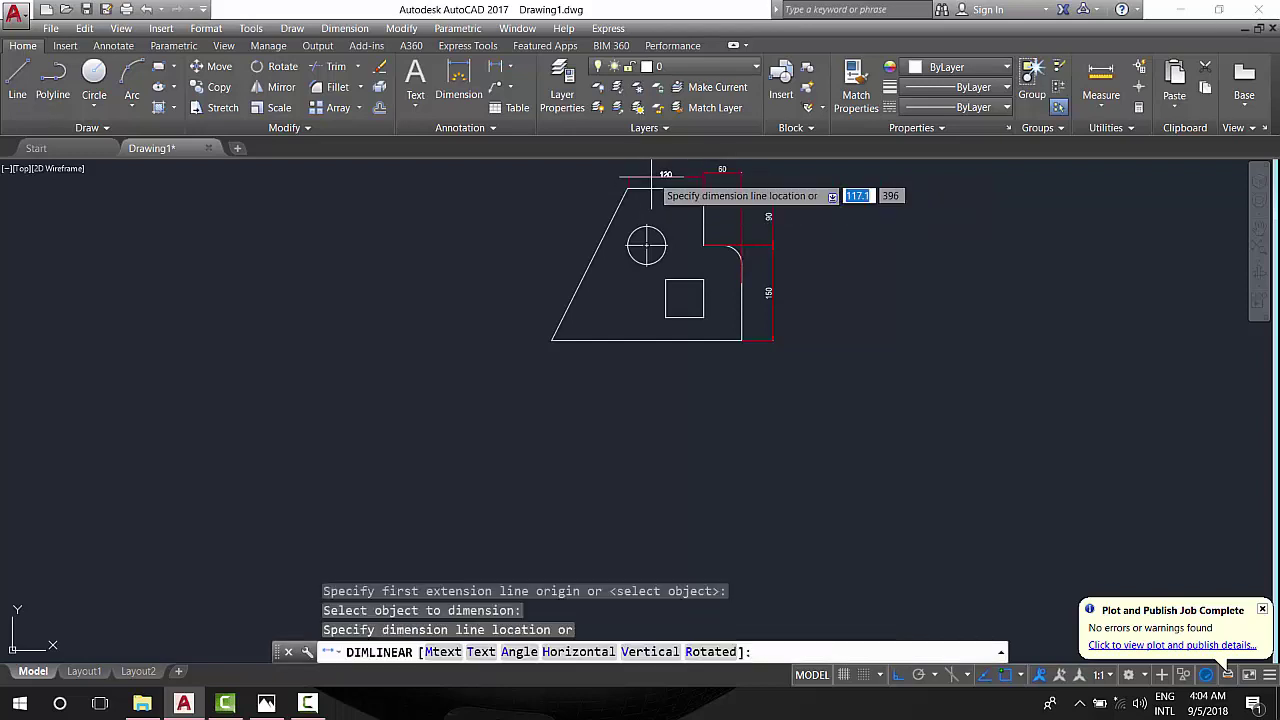
scroll(705, 180, up, 6)
scroll(709, 186, up, 2)
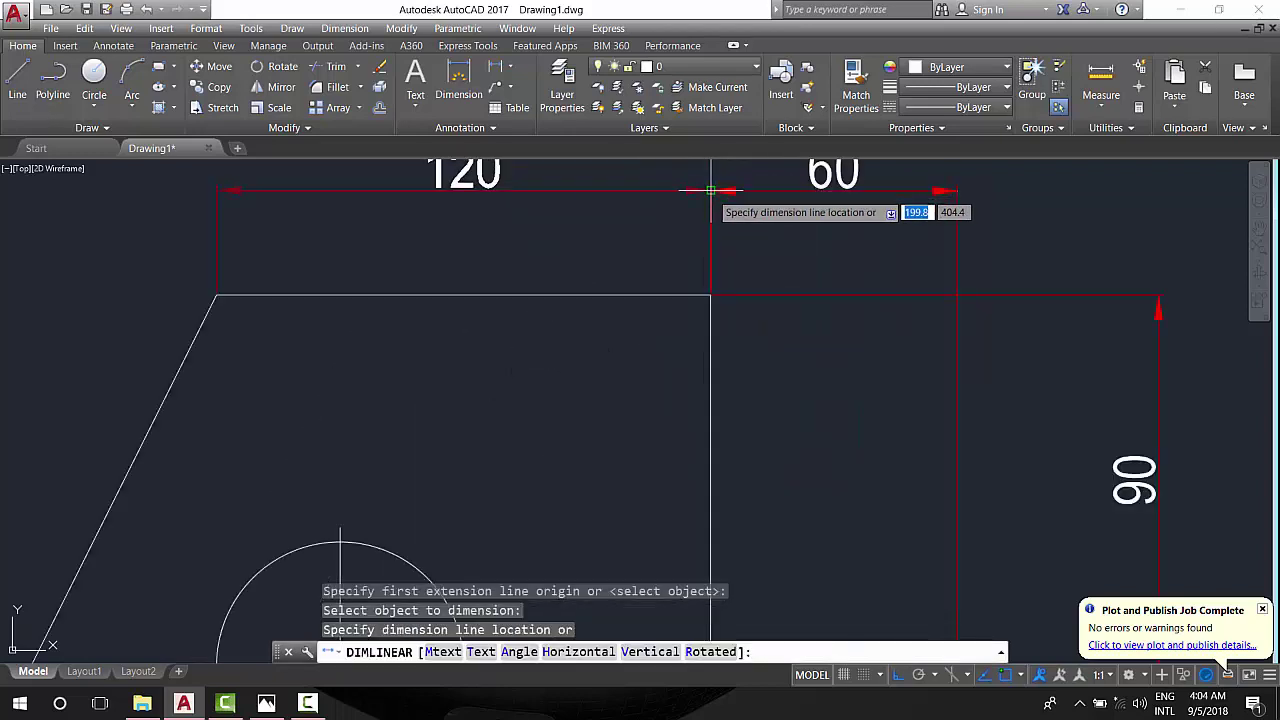
click(709, 188)
scroll(709, 190, down, 6)
Step: Add the second 120 top dimension and the 240 overall height on the left
key(Return)
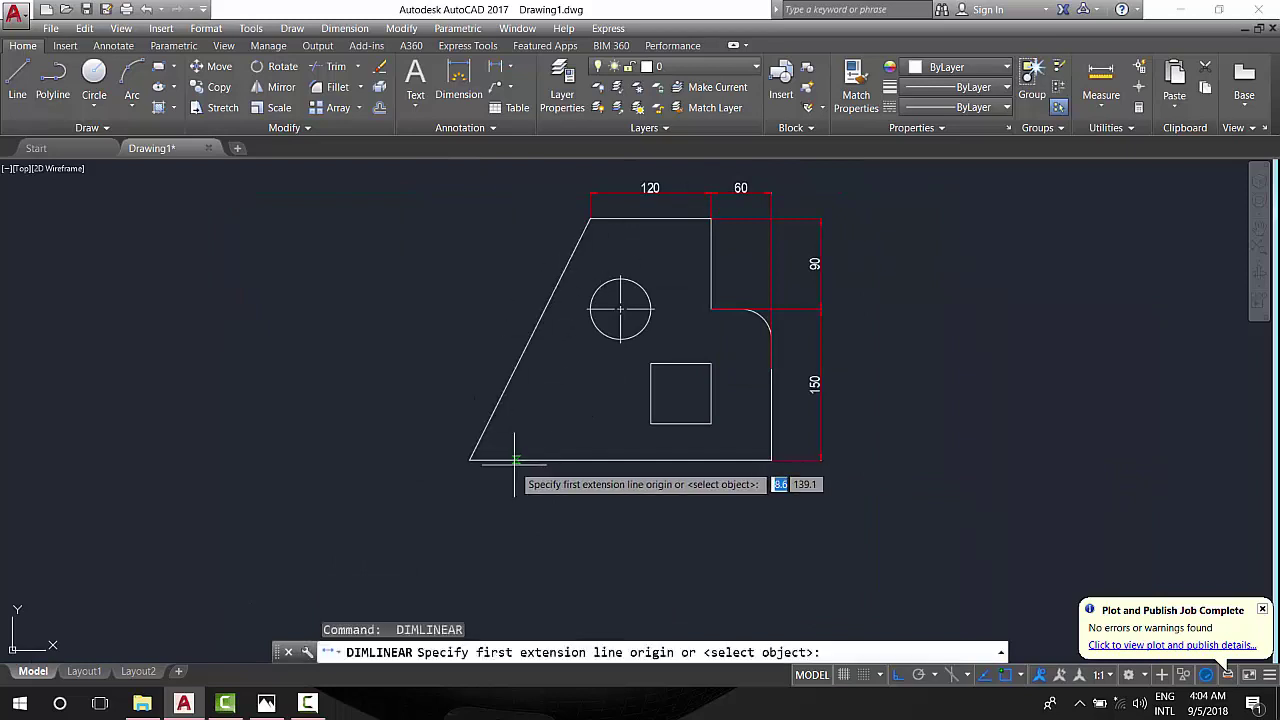
click(470, 460)
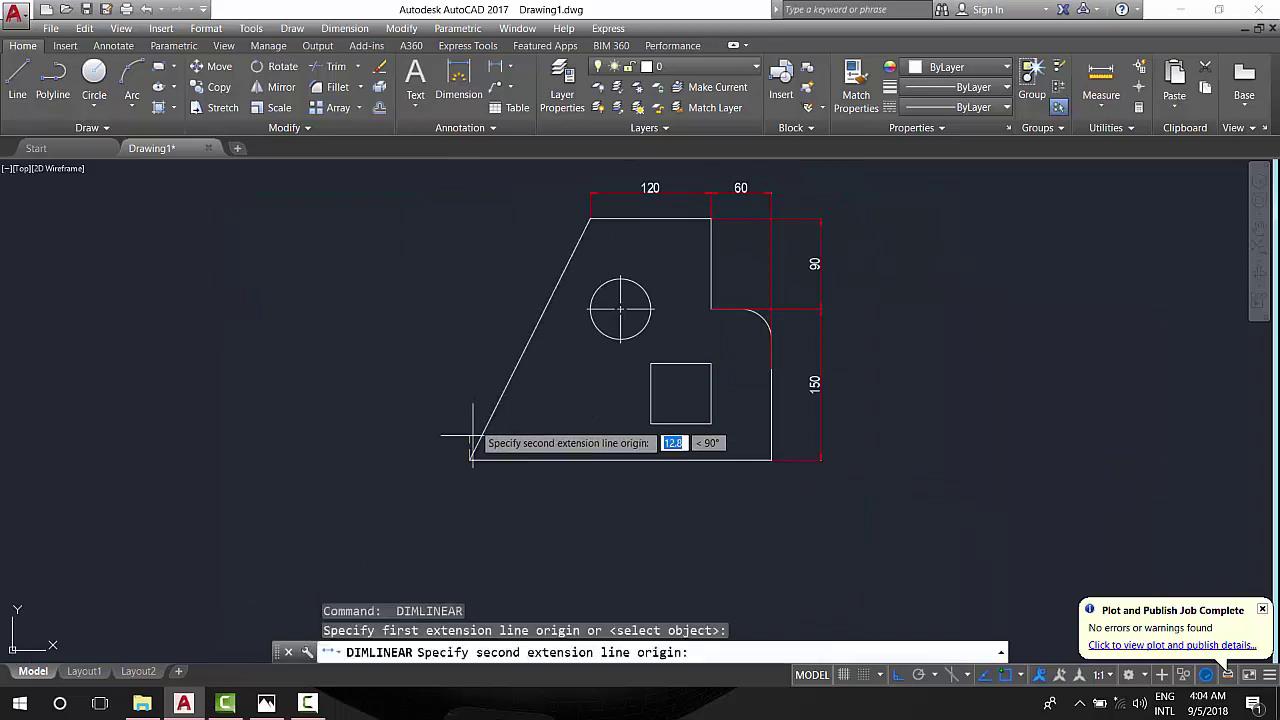
click(590, 218)
scroll(588, 194, up, 2)
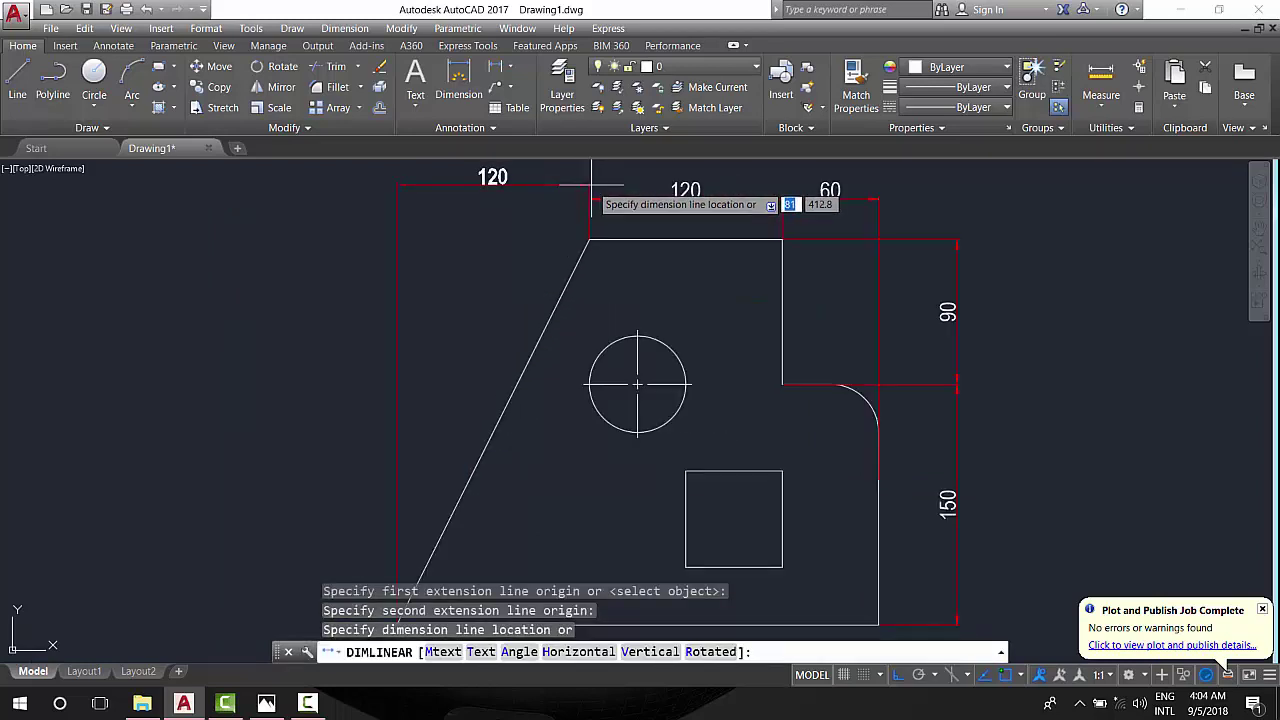
scroll(594, 197, up, 3)
click(598, 210)
scroll(602, 261, down, 4)
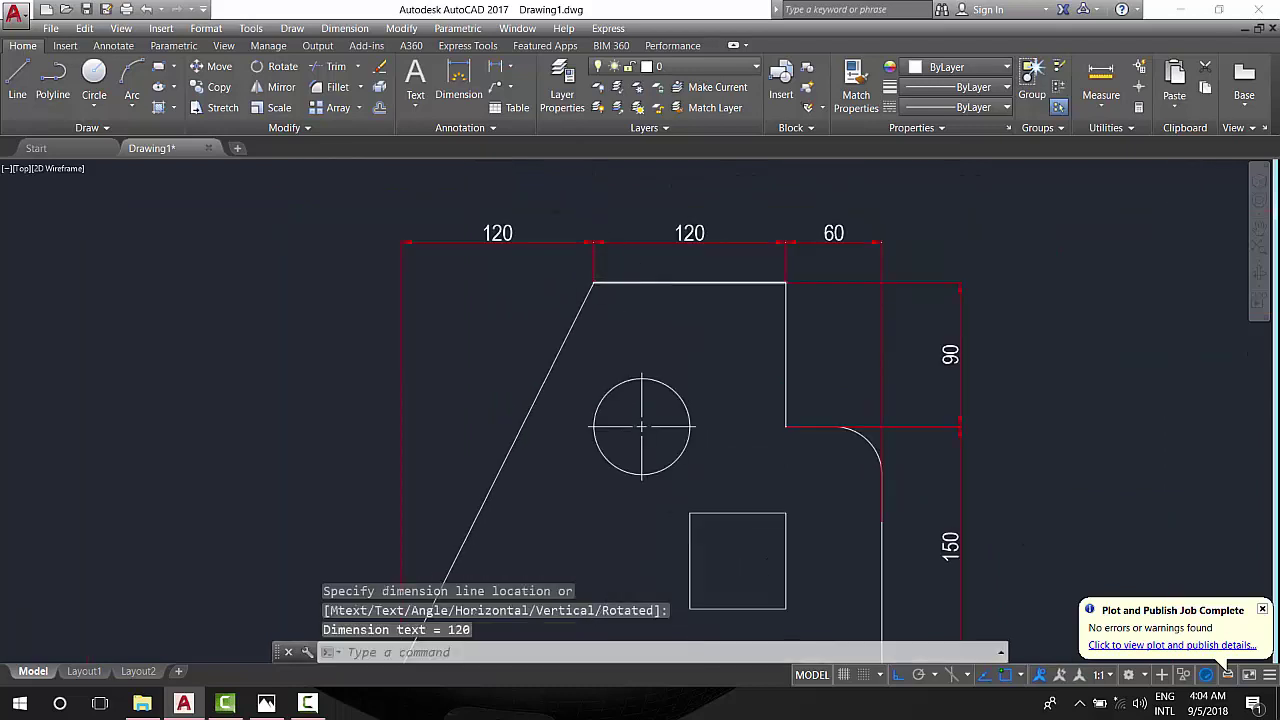
scroll(600, 275, down, 2)
key(Return)
click(604, 281)
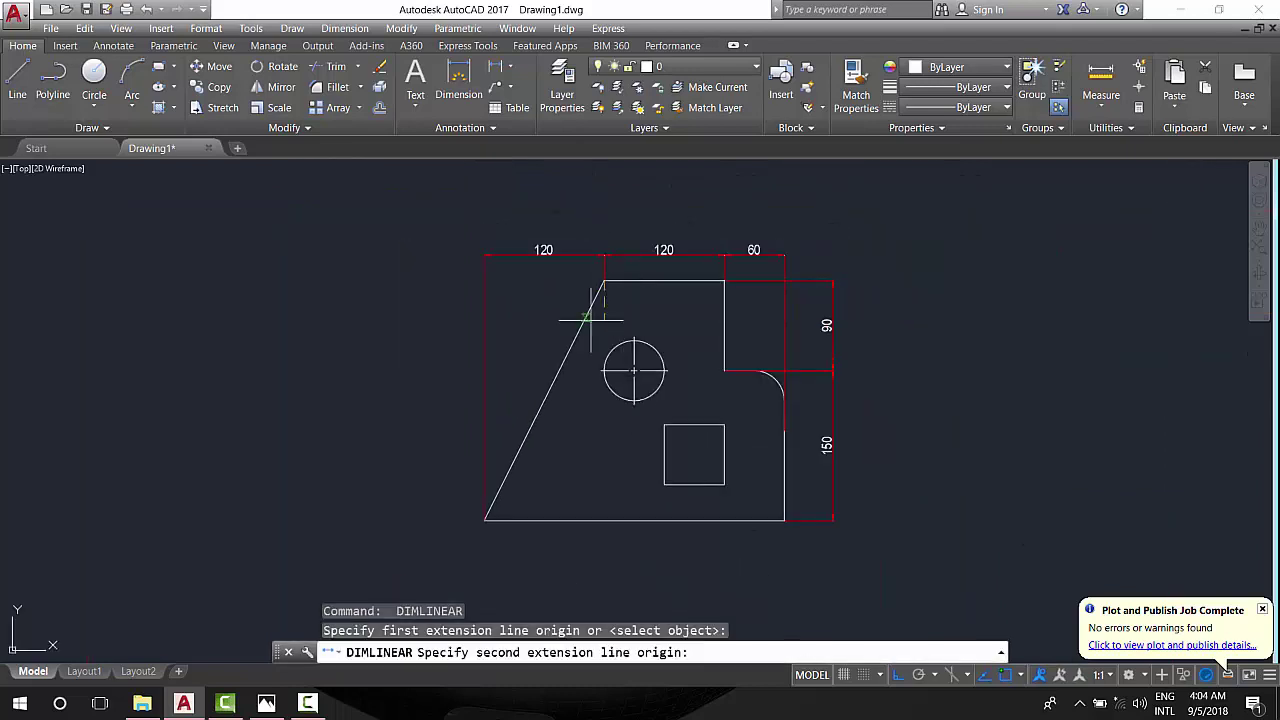
click(457, 521)
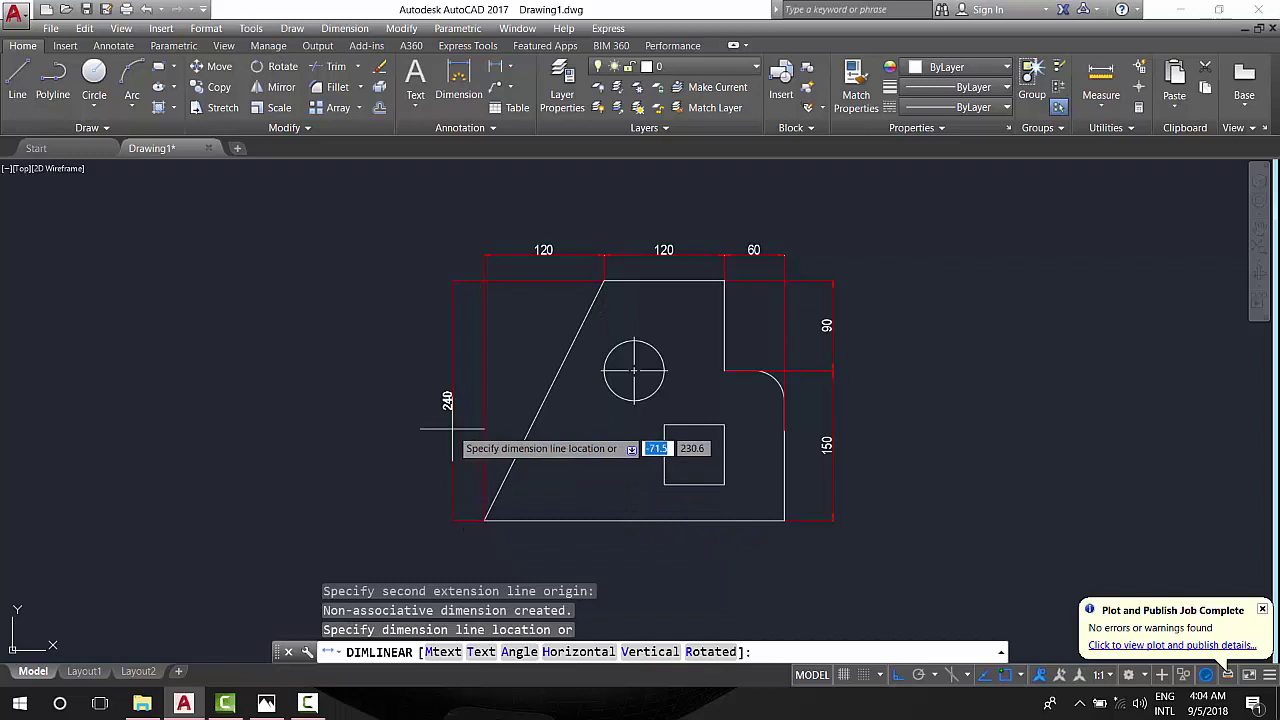
click(447, 429)
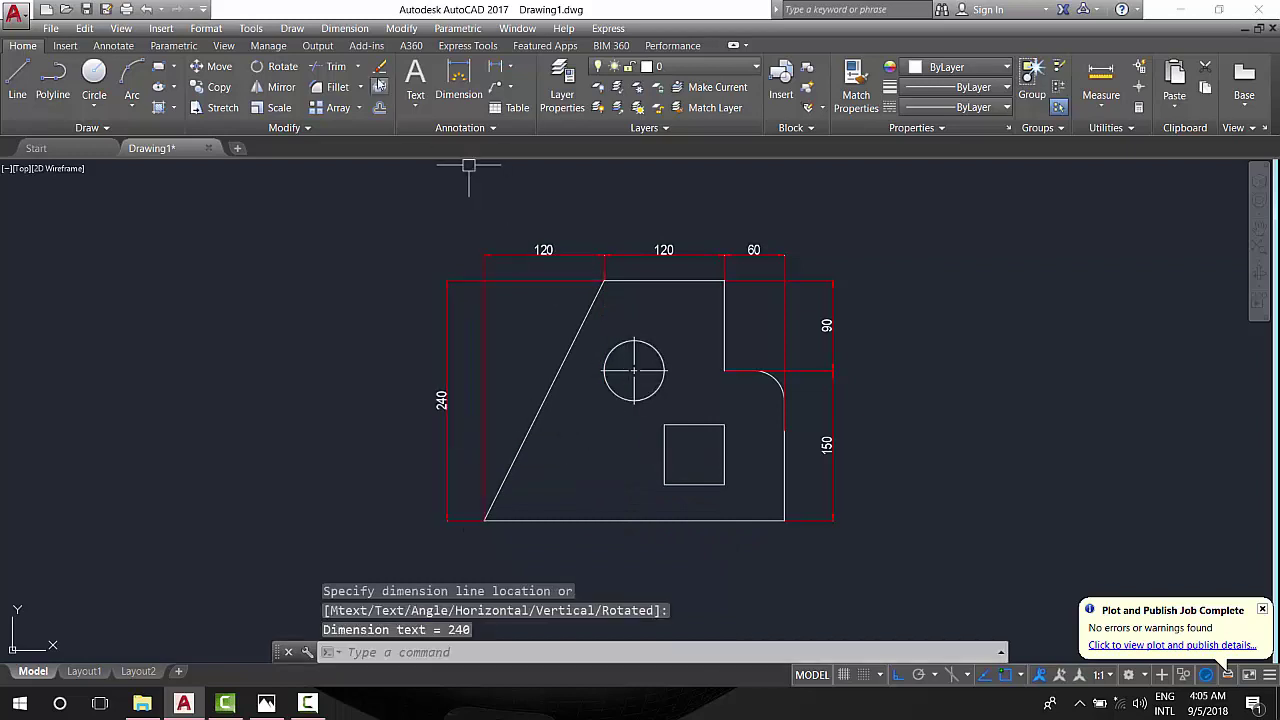
click(356, 32)
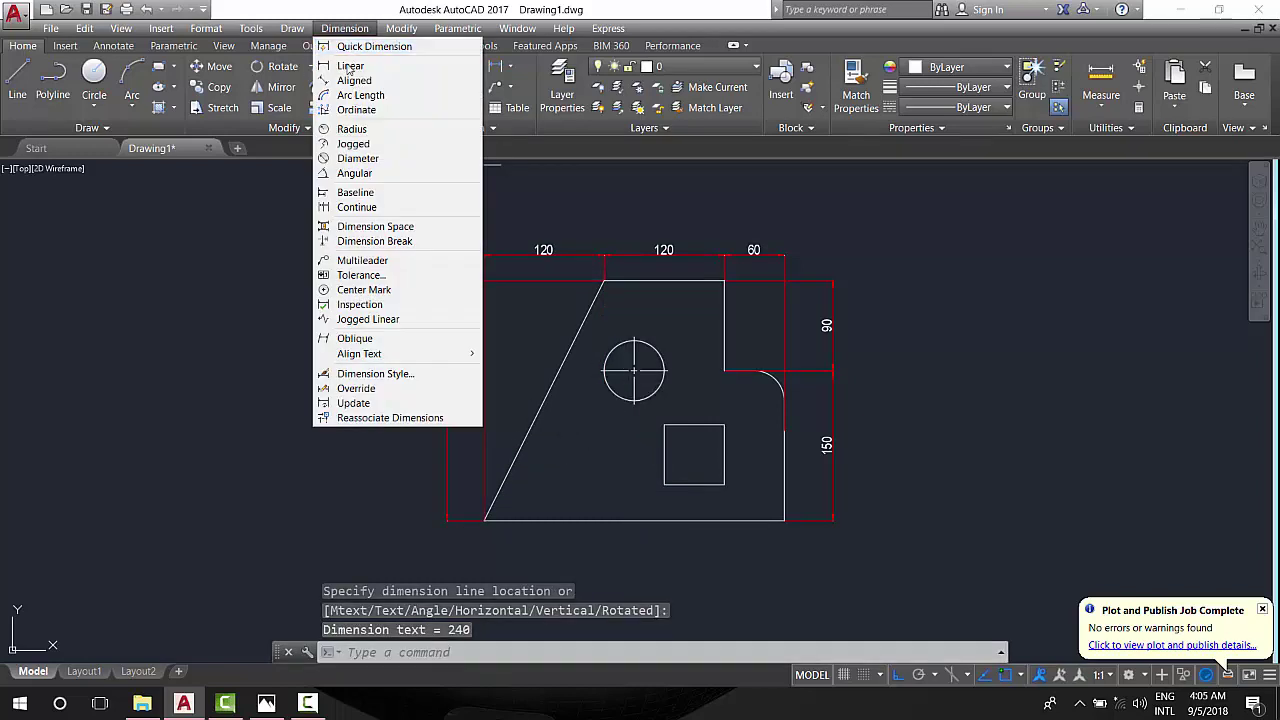
Step: Add an R30 radius dimension to the circular hole
click(363, 133)
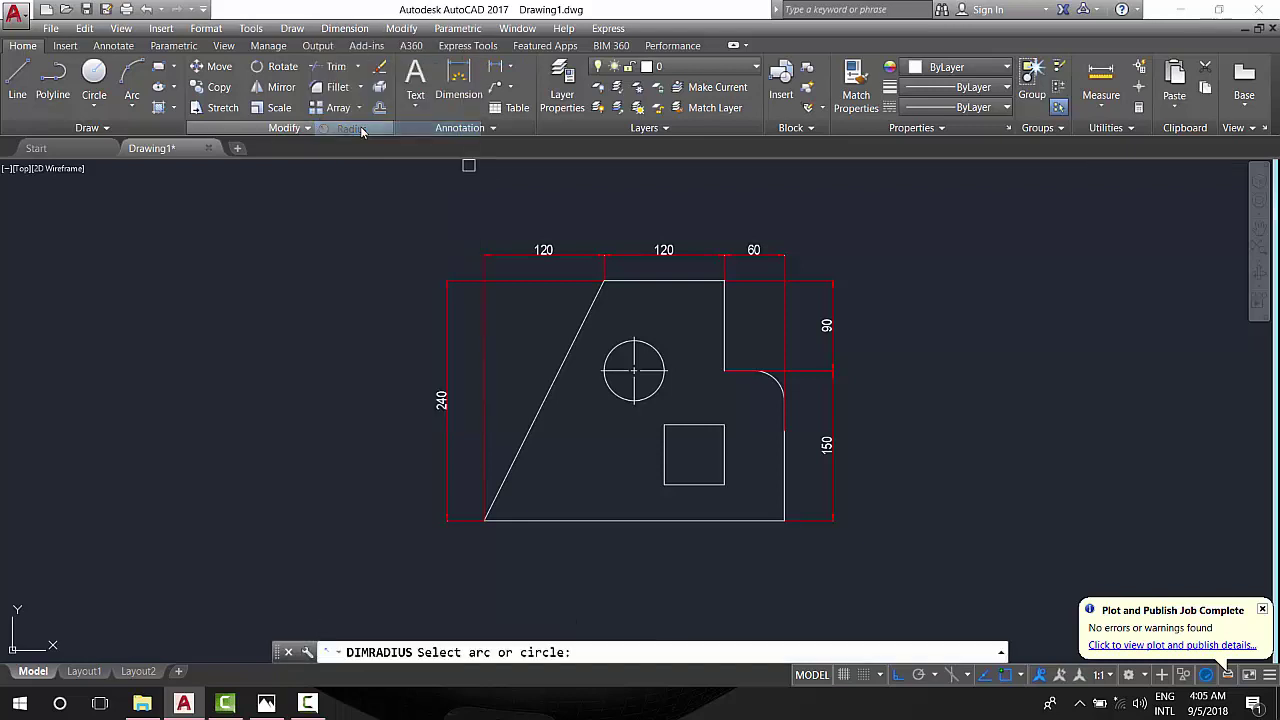
click(655, 392)
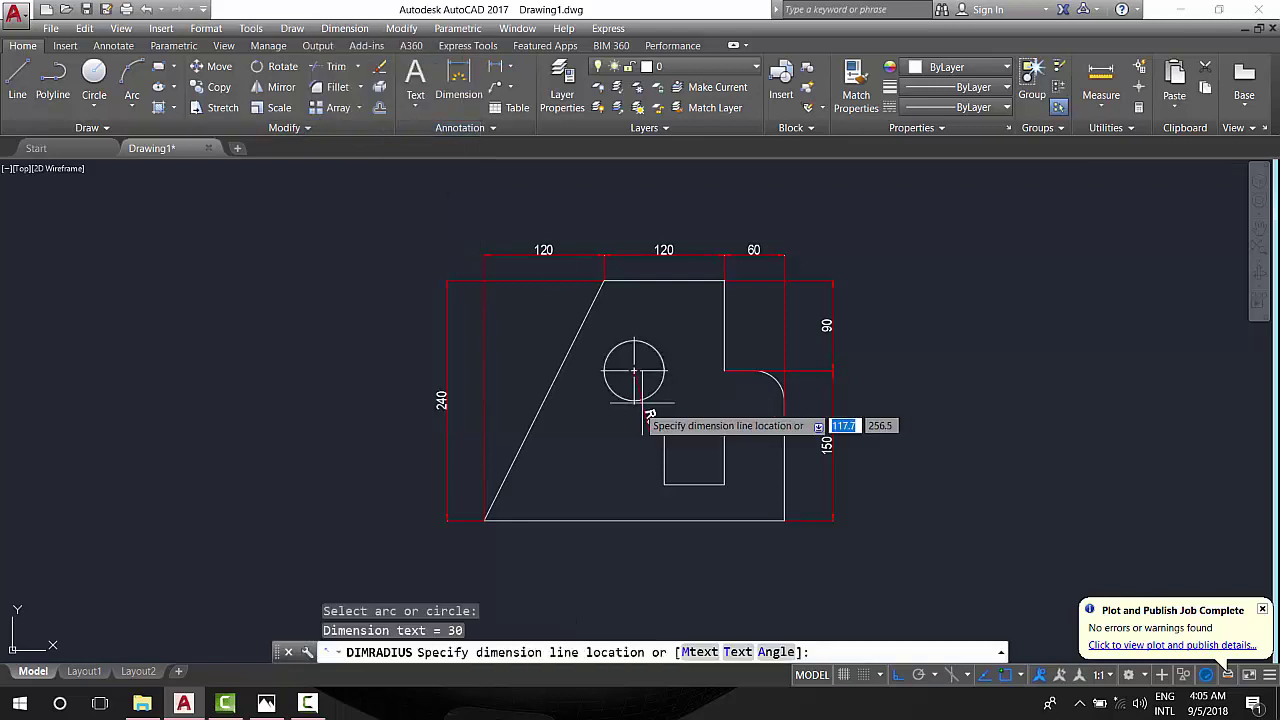
click(590, 414)
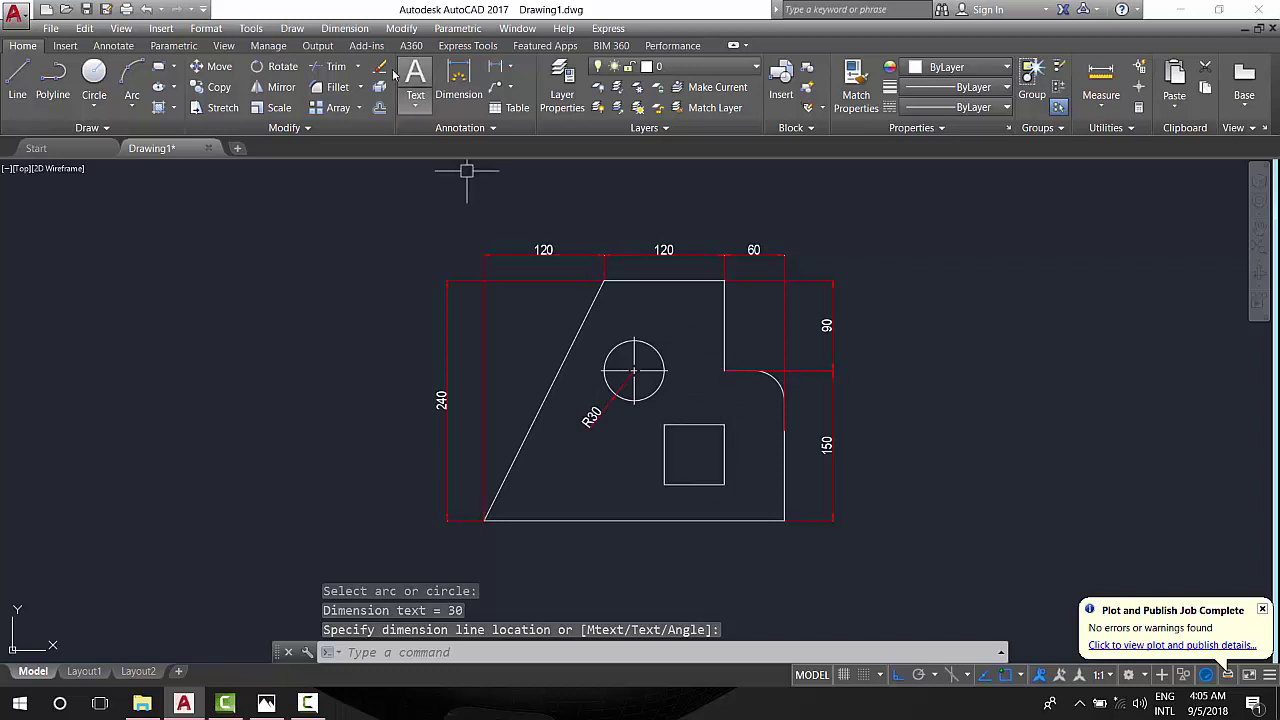
Step: Dimension the square hole's height and width as 60 each
click(344, 28)
click(380, 65)
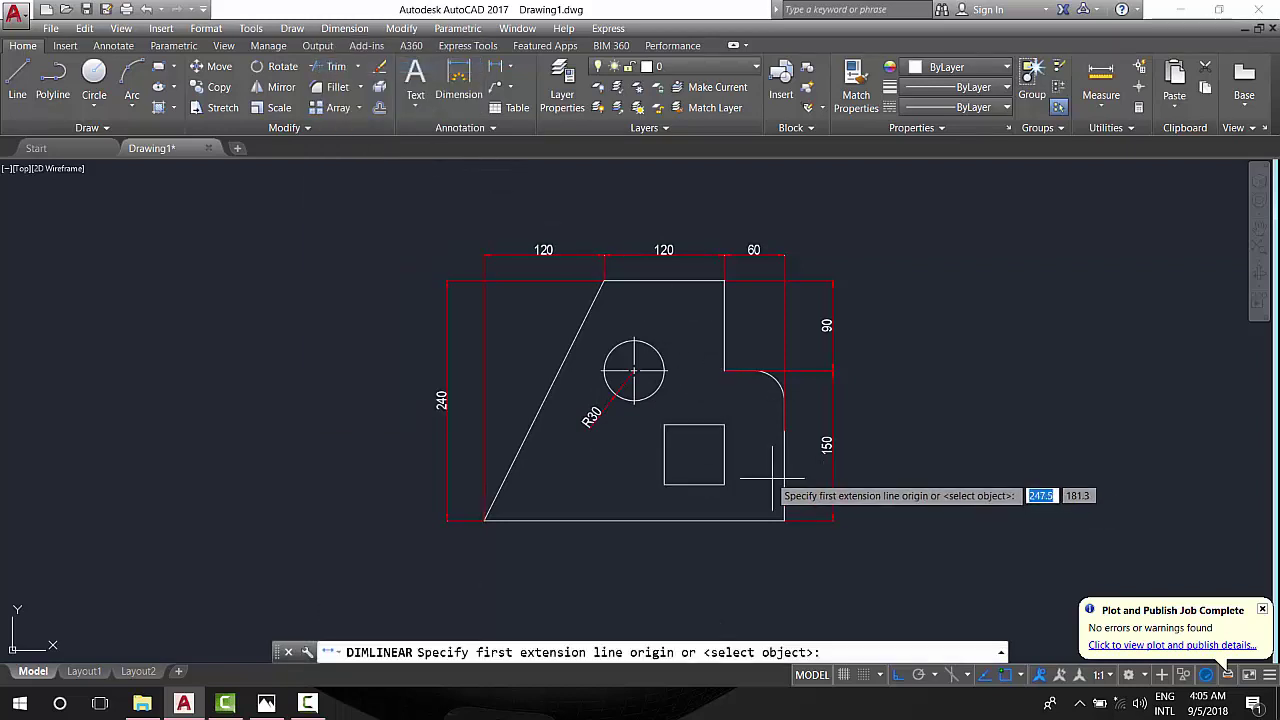
click(729, 437)
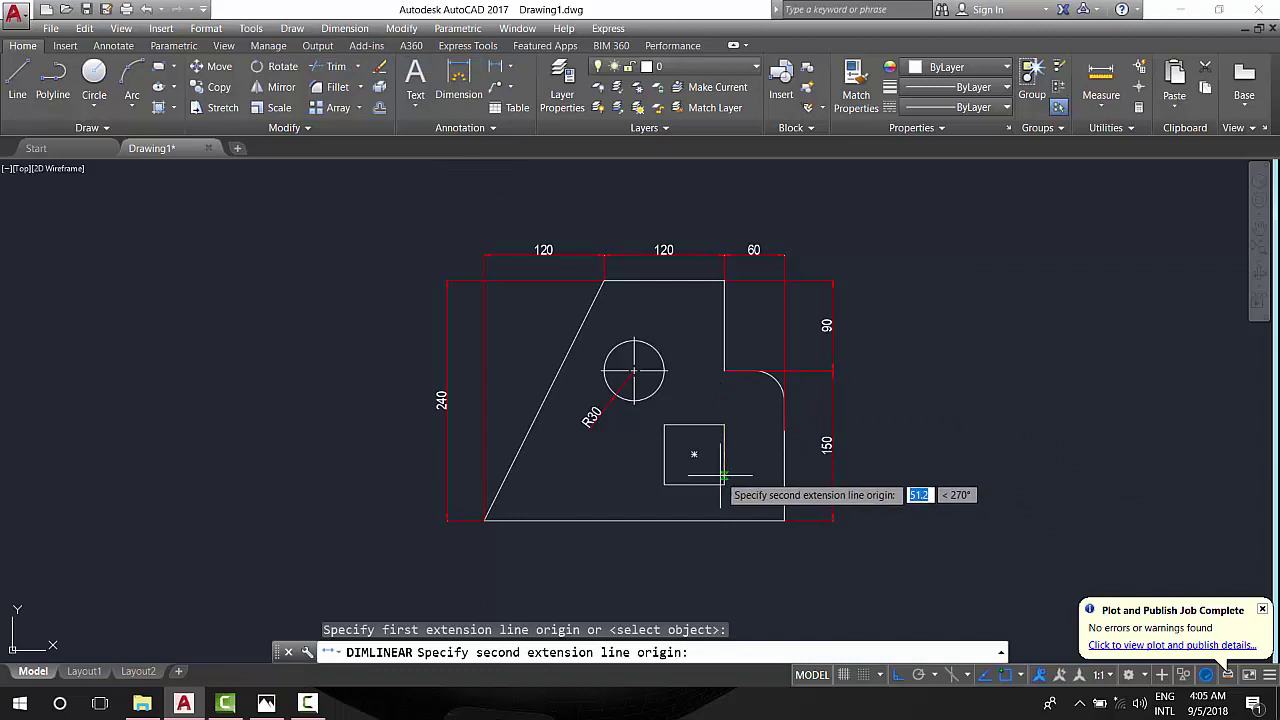
click(724, 484)
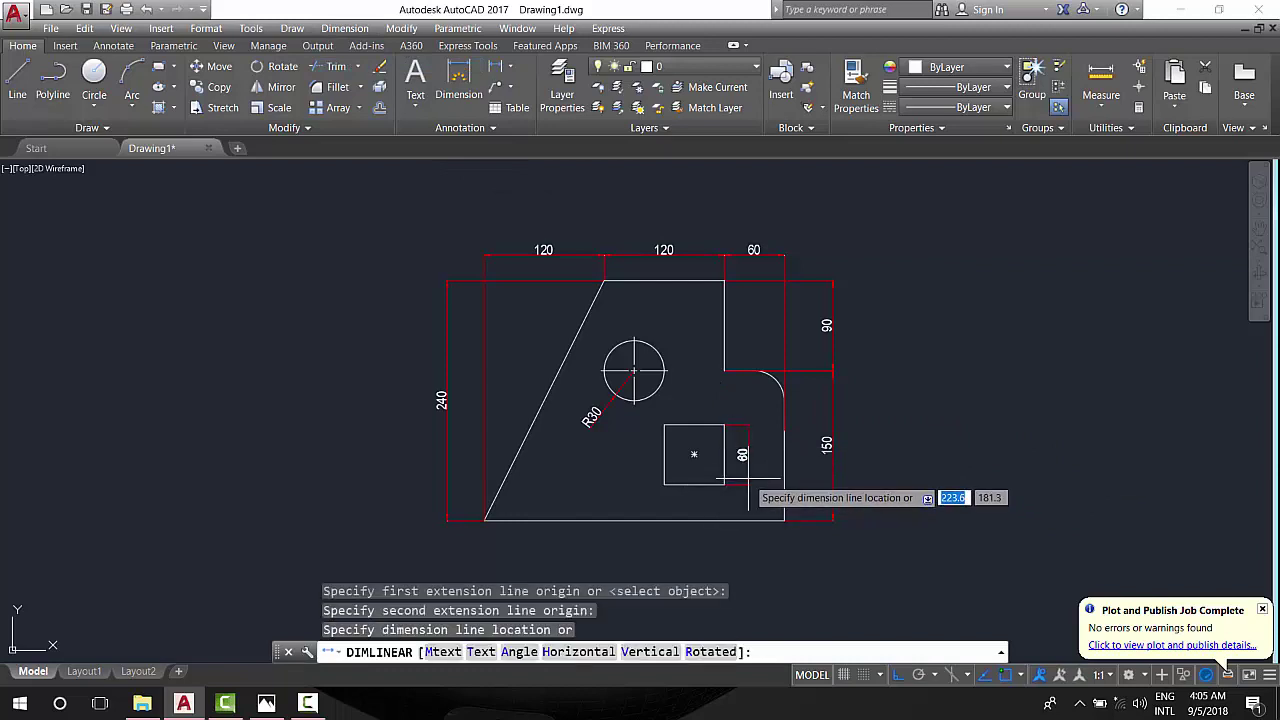
click(745, 478)
key(Return)
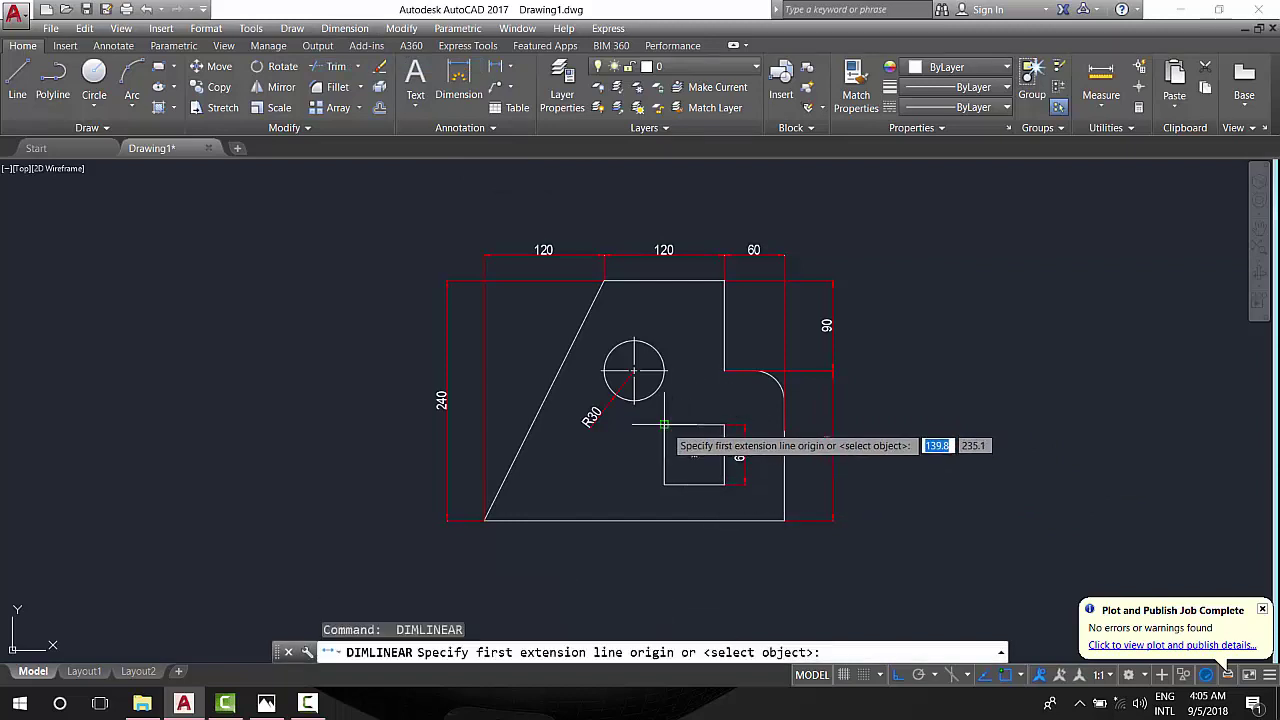
click(664, 425)
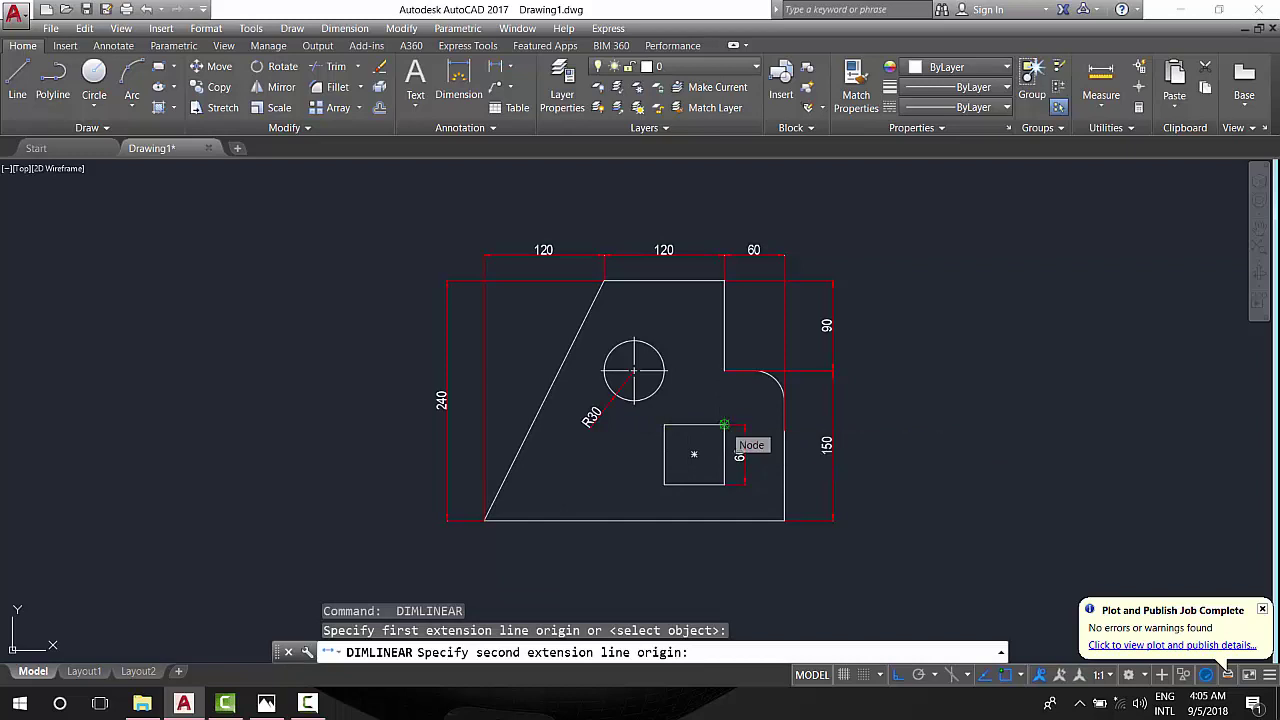
click(724, 425)
click(721, 409)
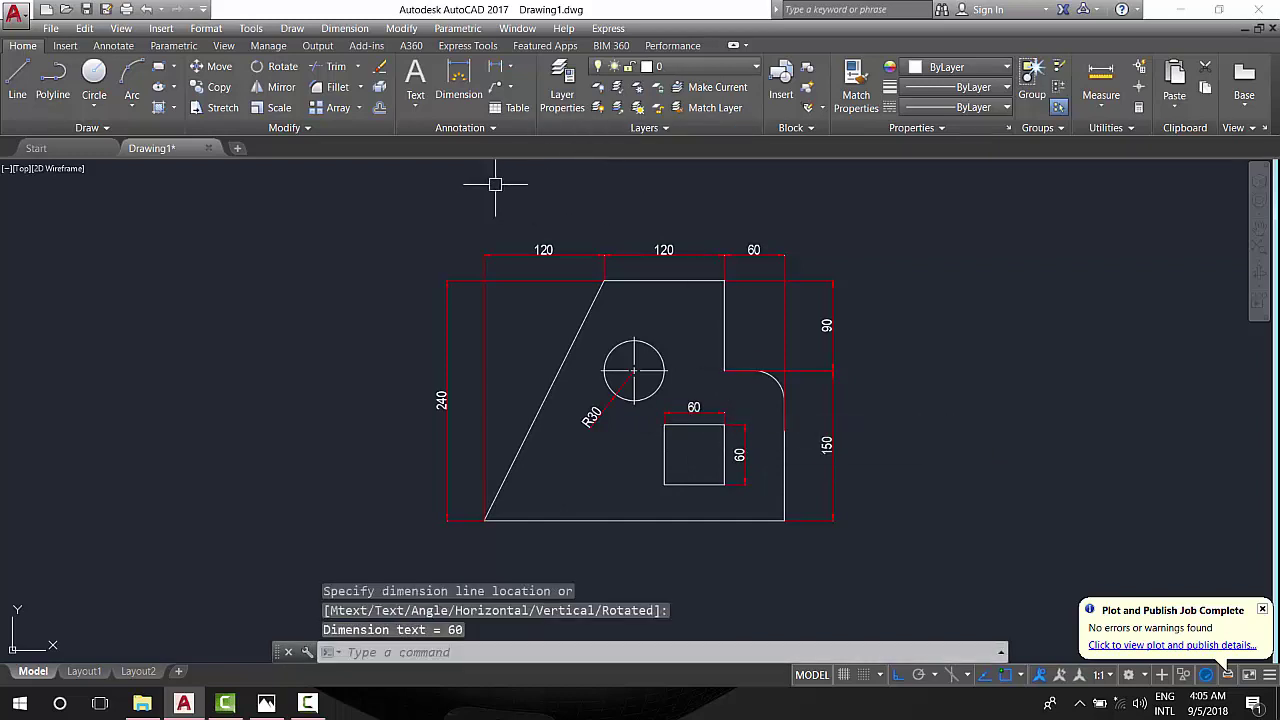
Step: Draw a textless leader from the square hole's centre, angled down-left with a horizontal landing
text(L)
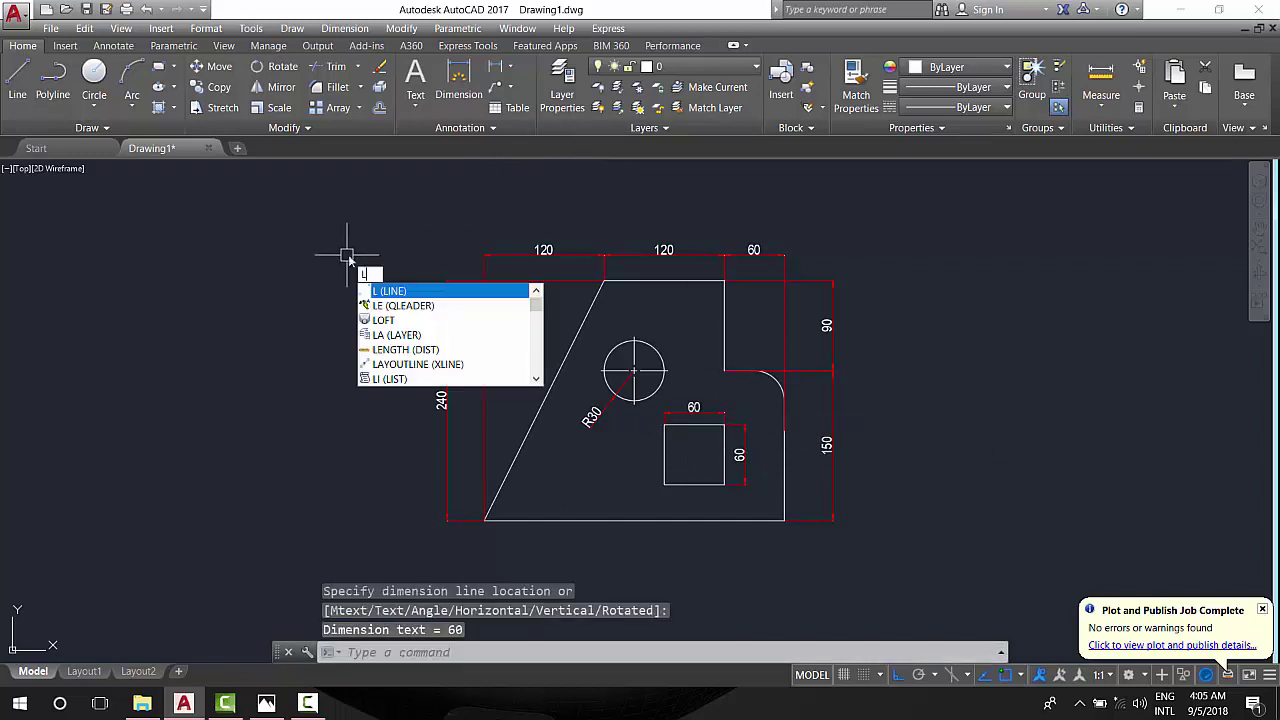
text(E)
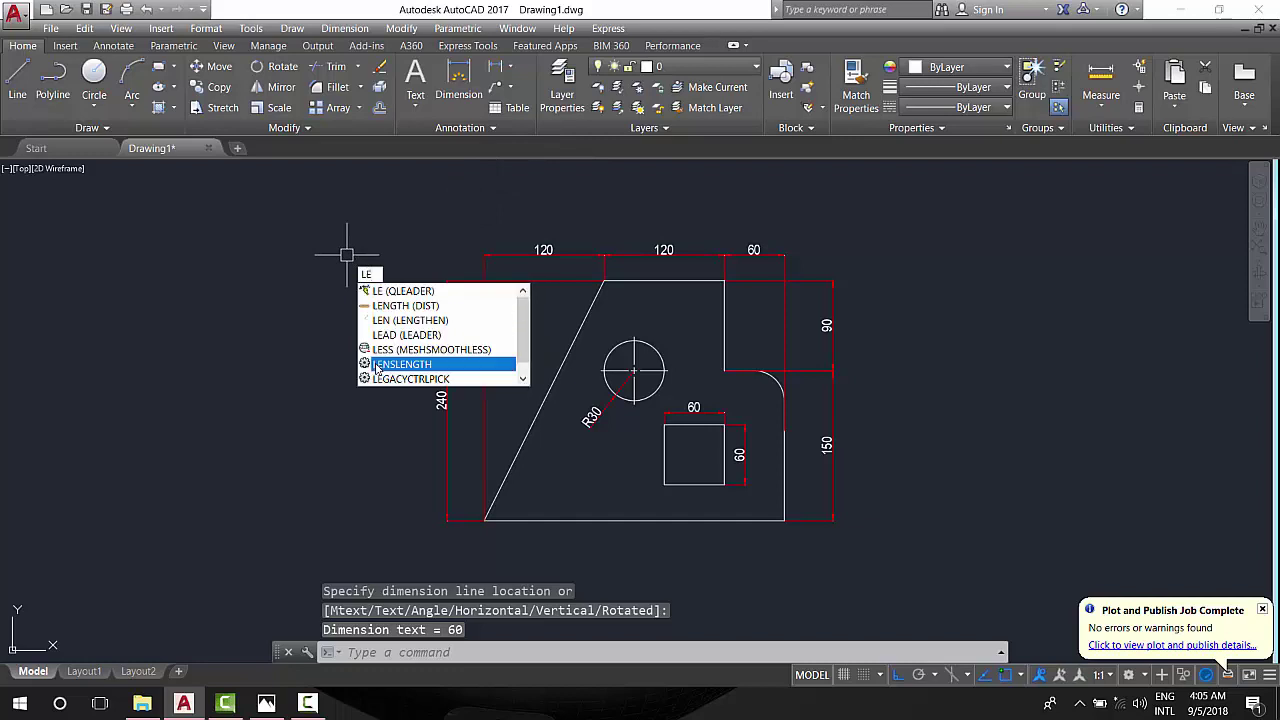
click(400, 291)
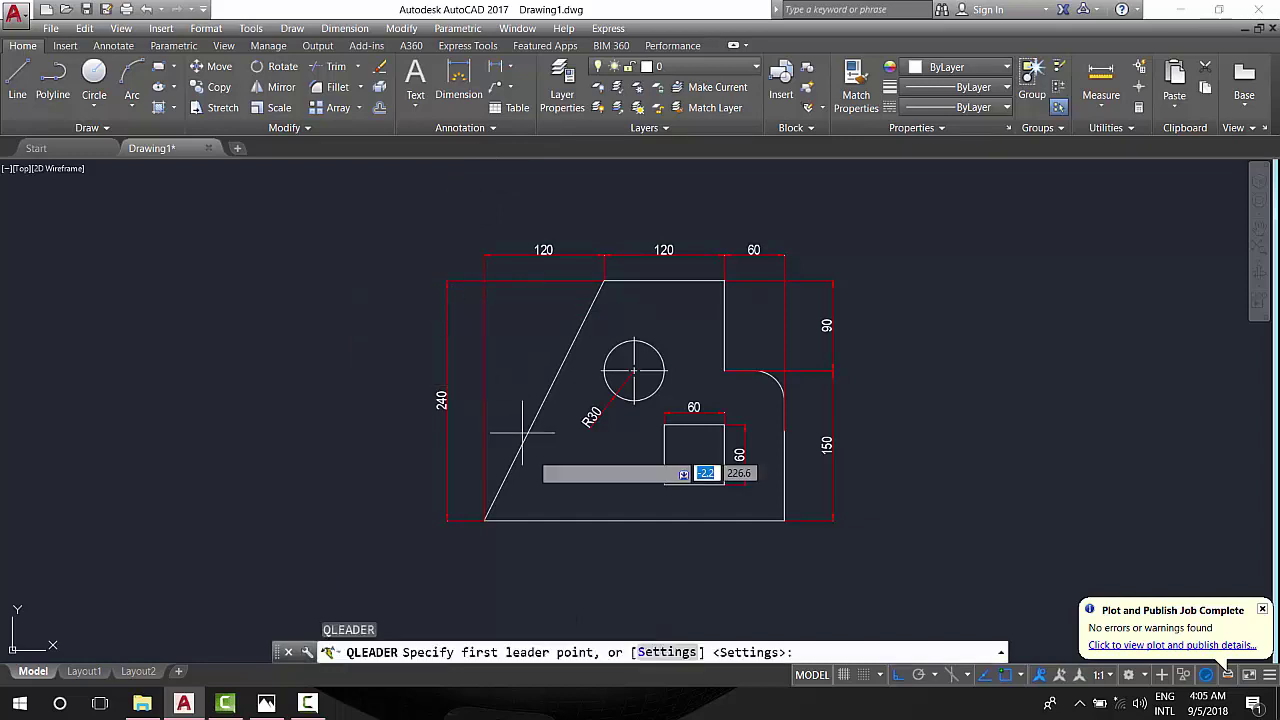
click(694, 455)
key(F8)
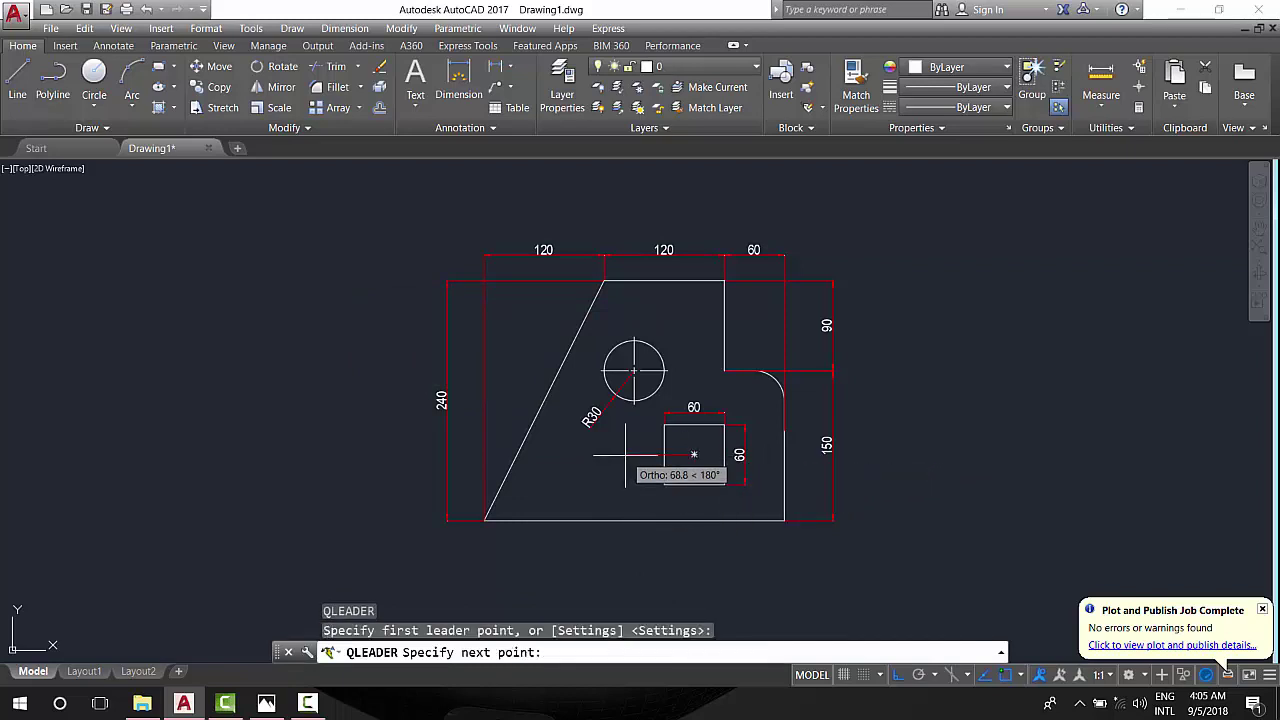
key(F8)
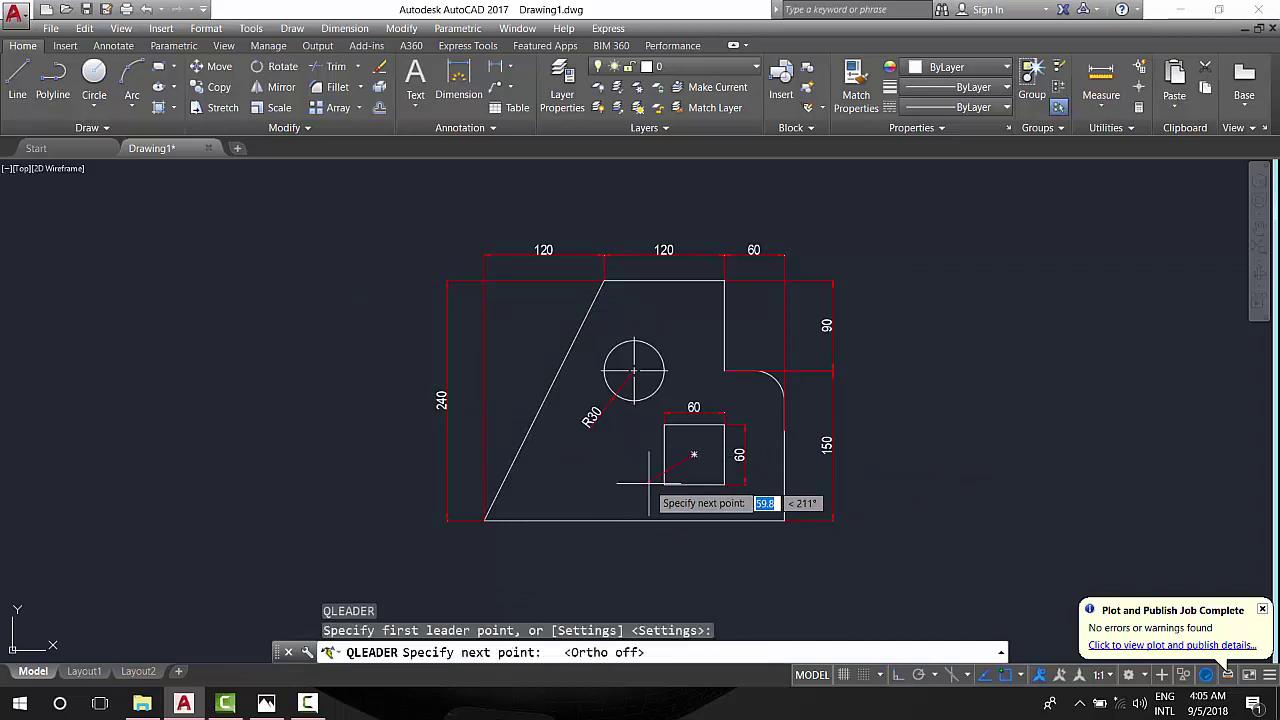
click(634, 482)
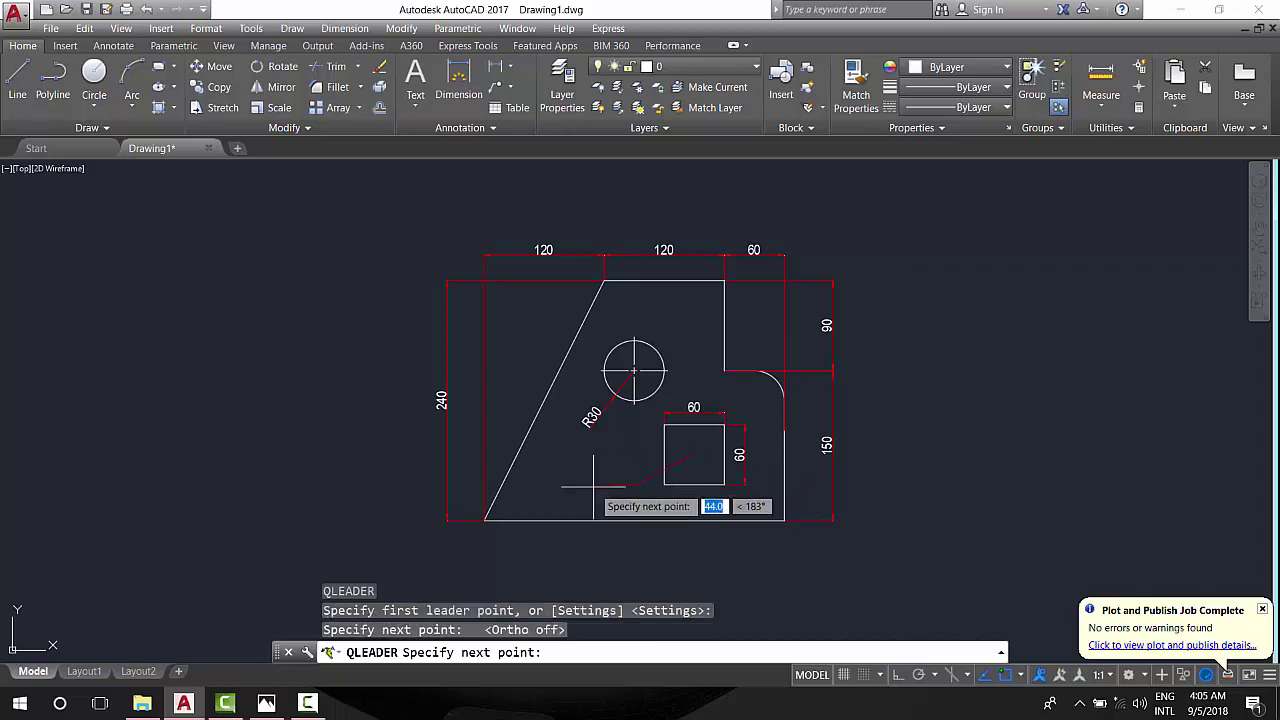
key(F8)
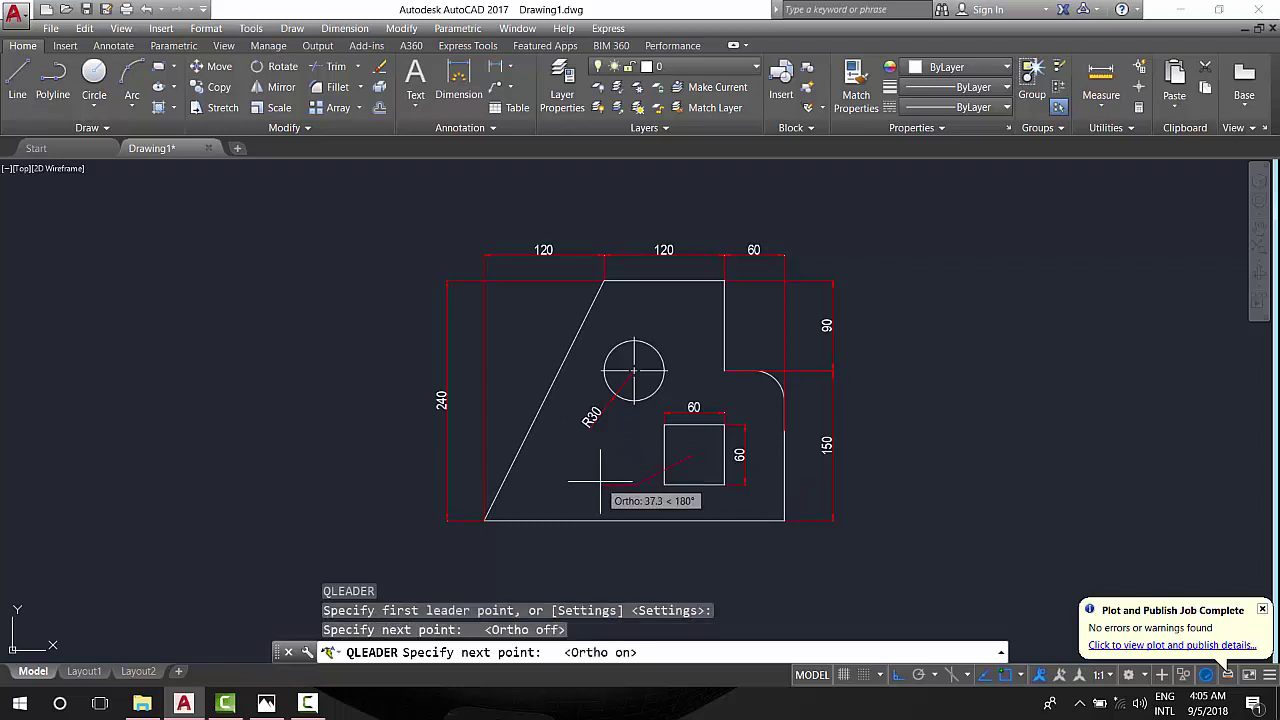
click(609, 481)
key(Escape)
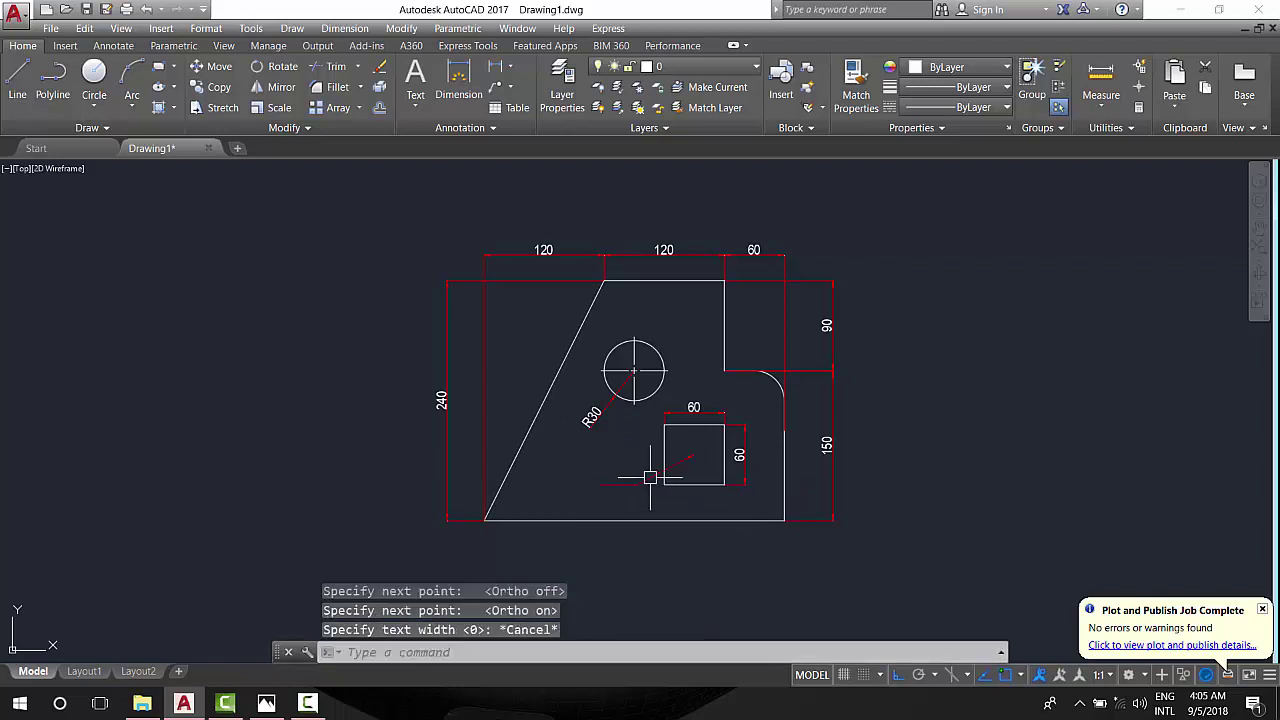
click(412, 80)
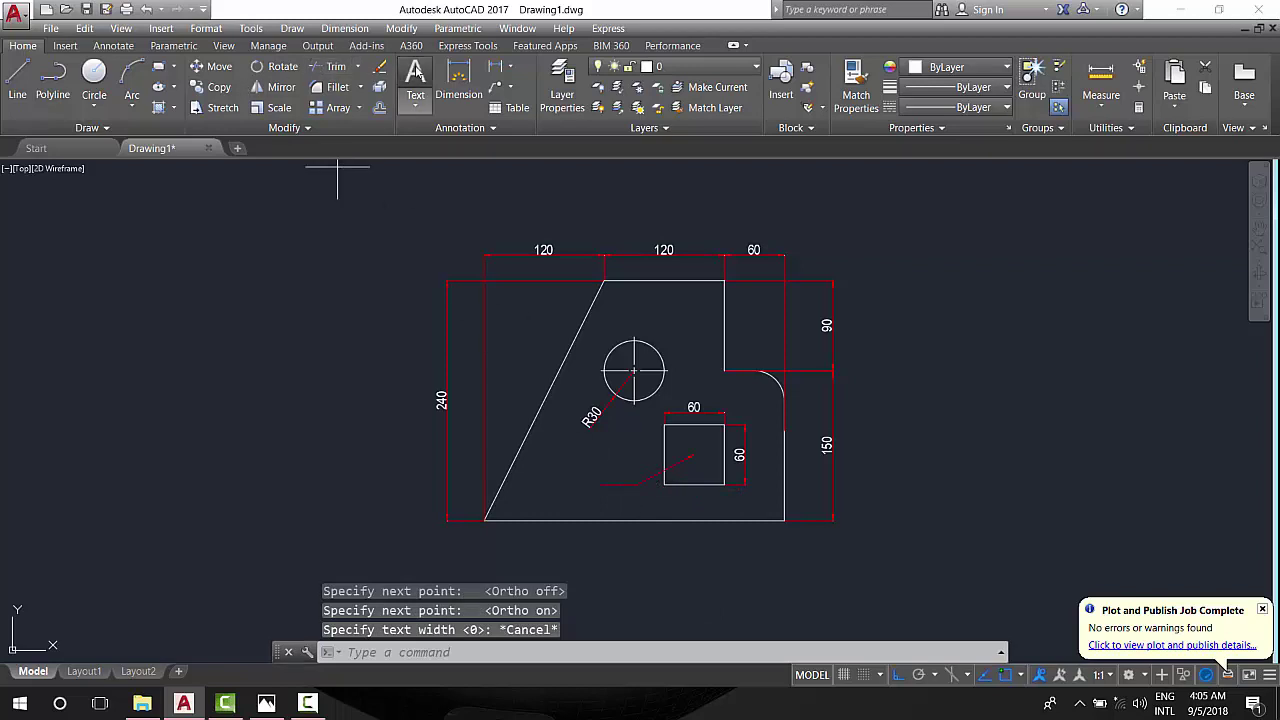
Step: Write a centred two-line note 'X=240' / 'Y=60' at text height 10 left of the plate
click(207, 367)
click(277, 403)
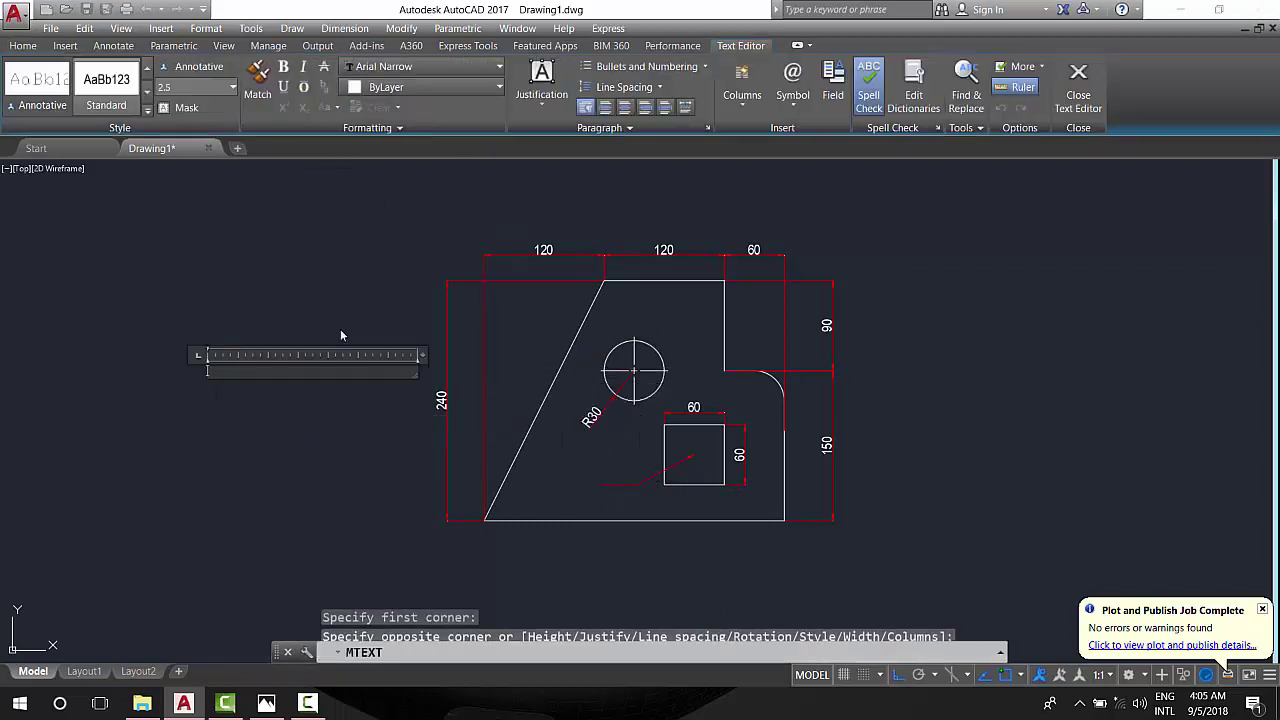
click(234, 89)
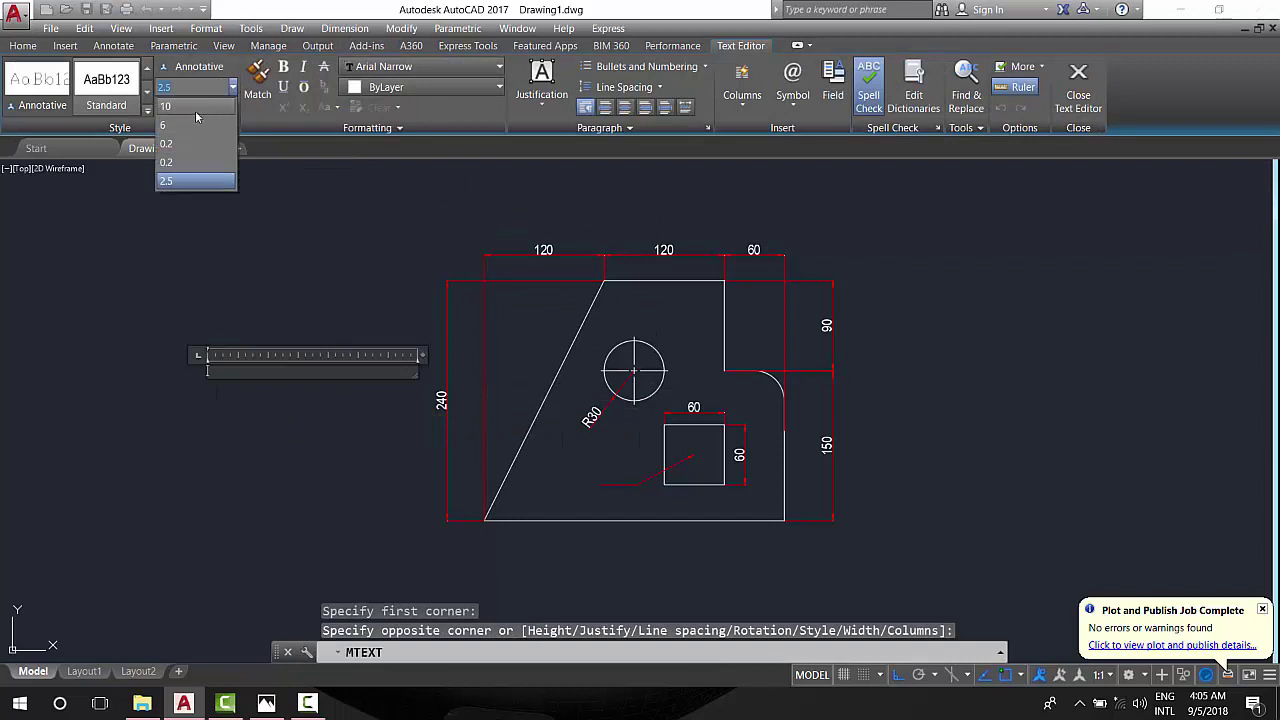
click(185, 177)
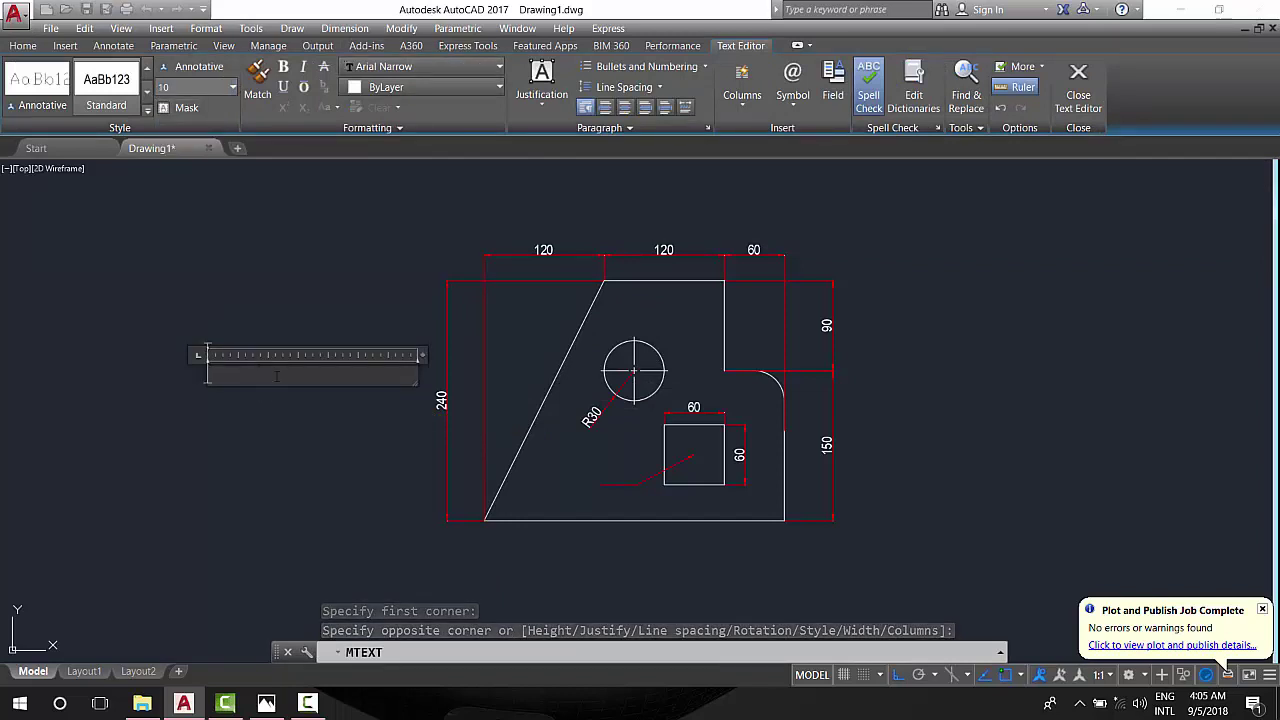
text(X)
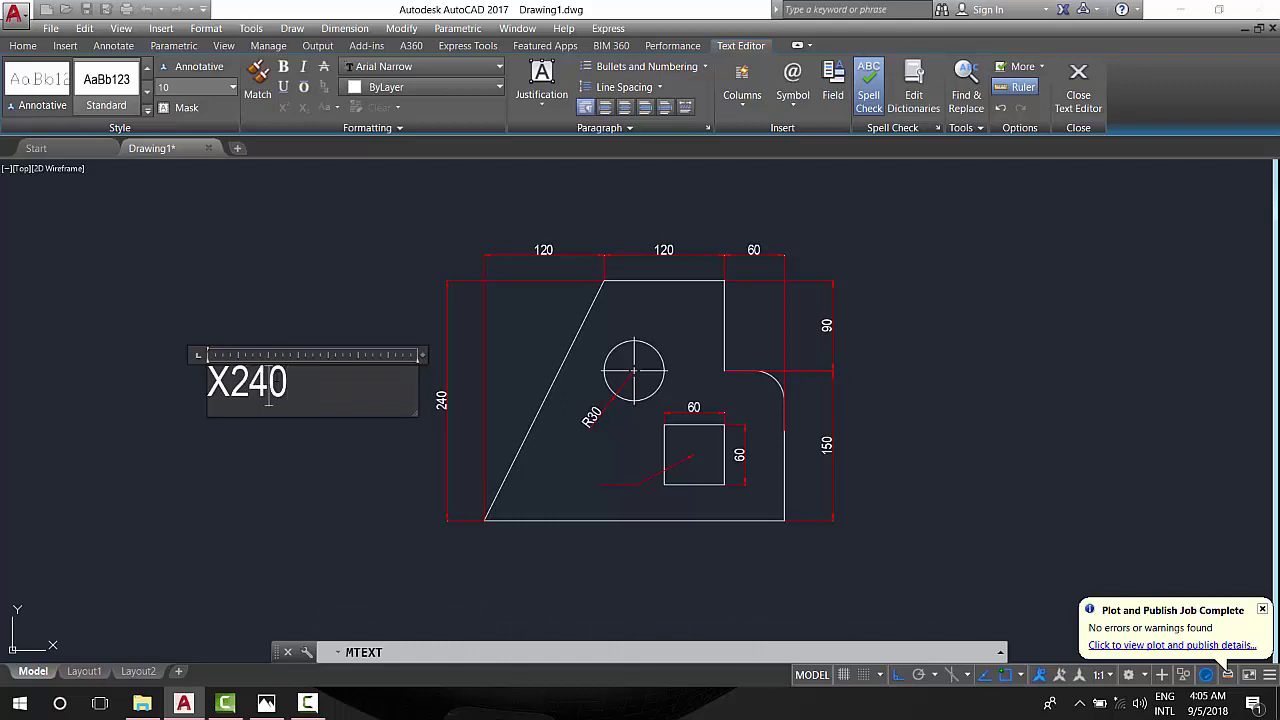
text(=)
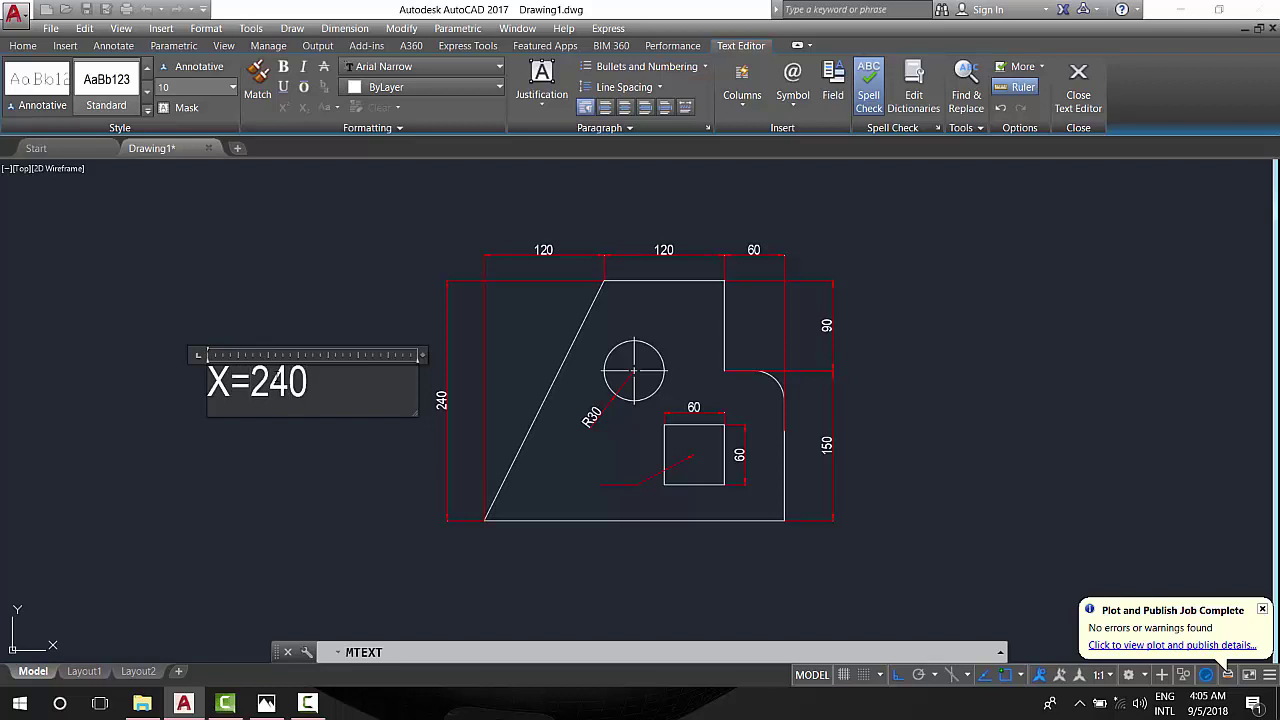
key(Return)
text(Y=60)
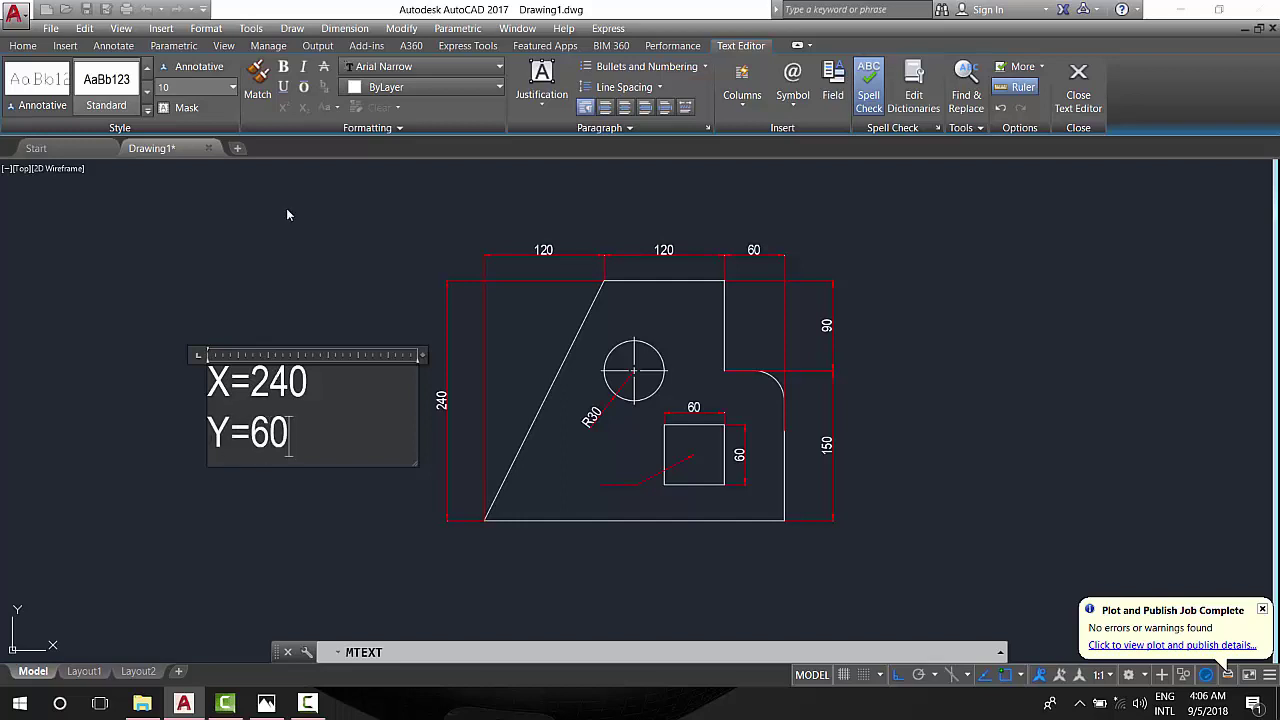
drag(422, 355, 318, 355)
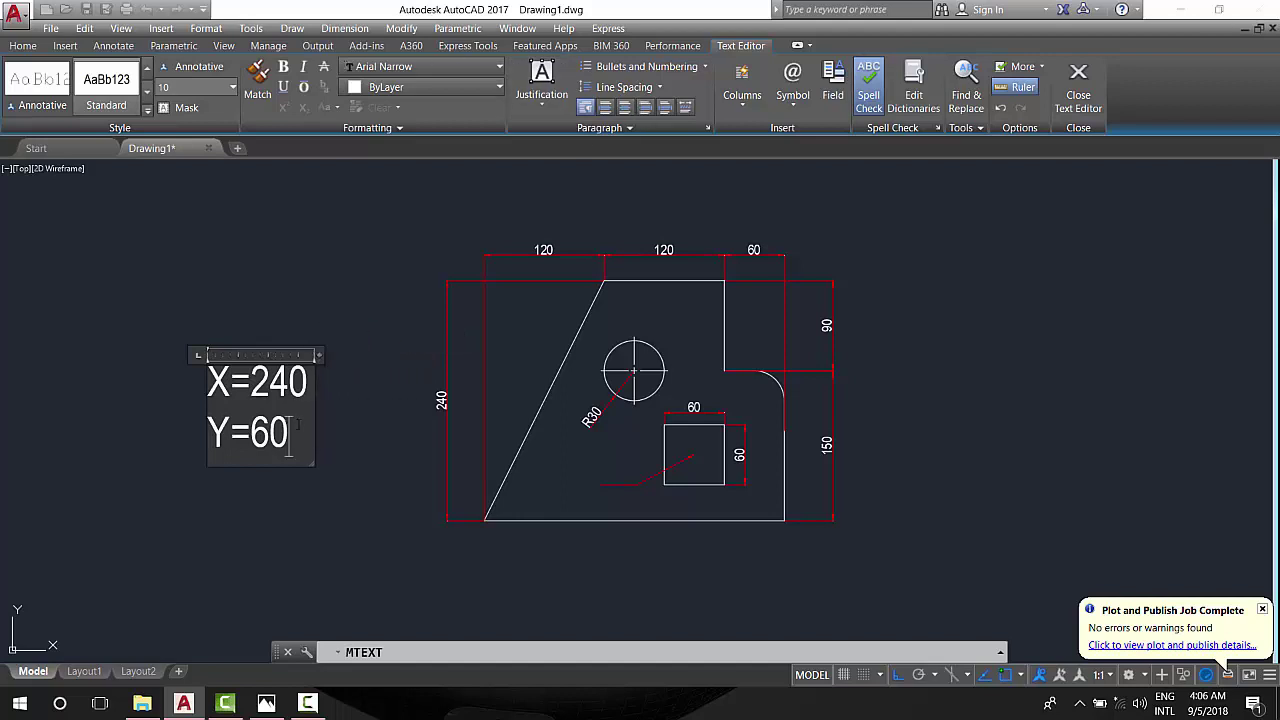
key(ctrl+a)
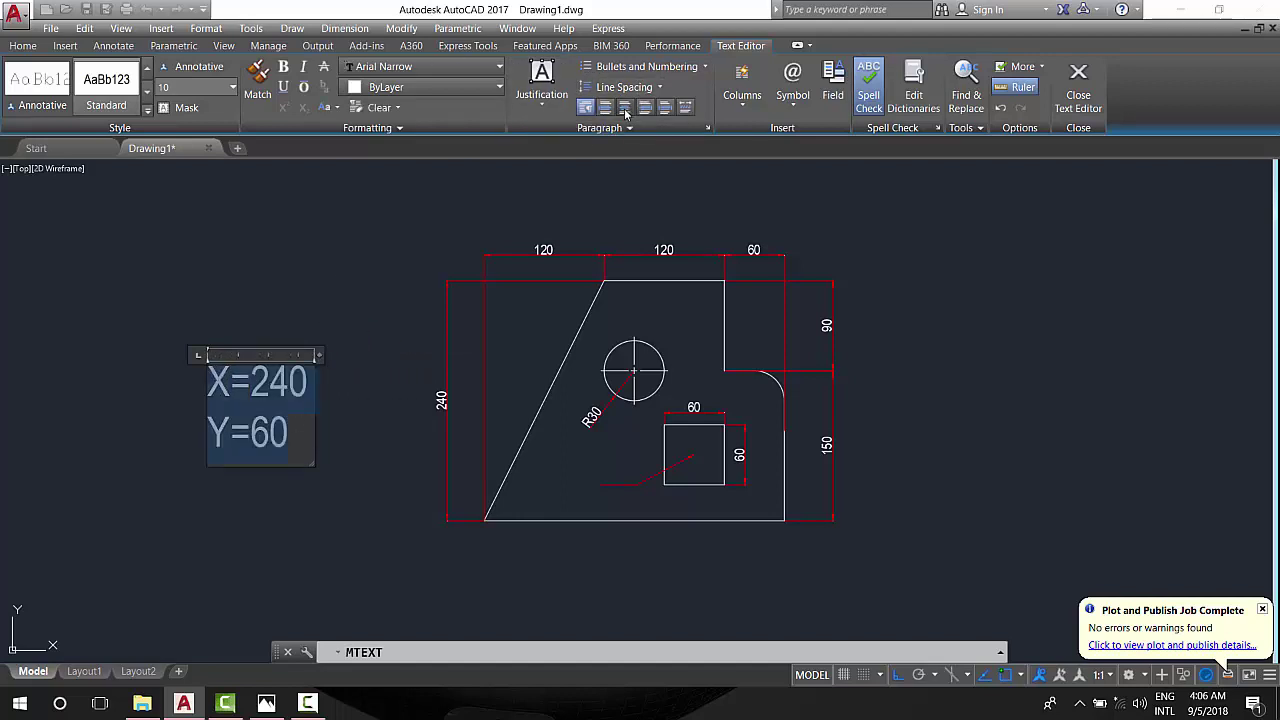
click(625, 108)
click(397, 349)
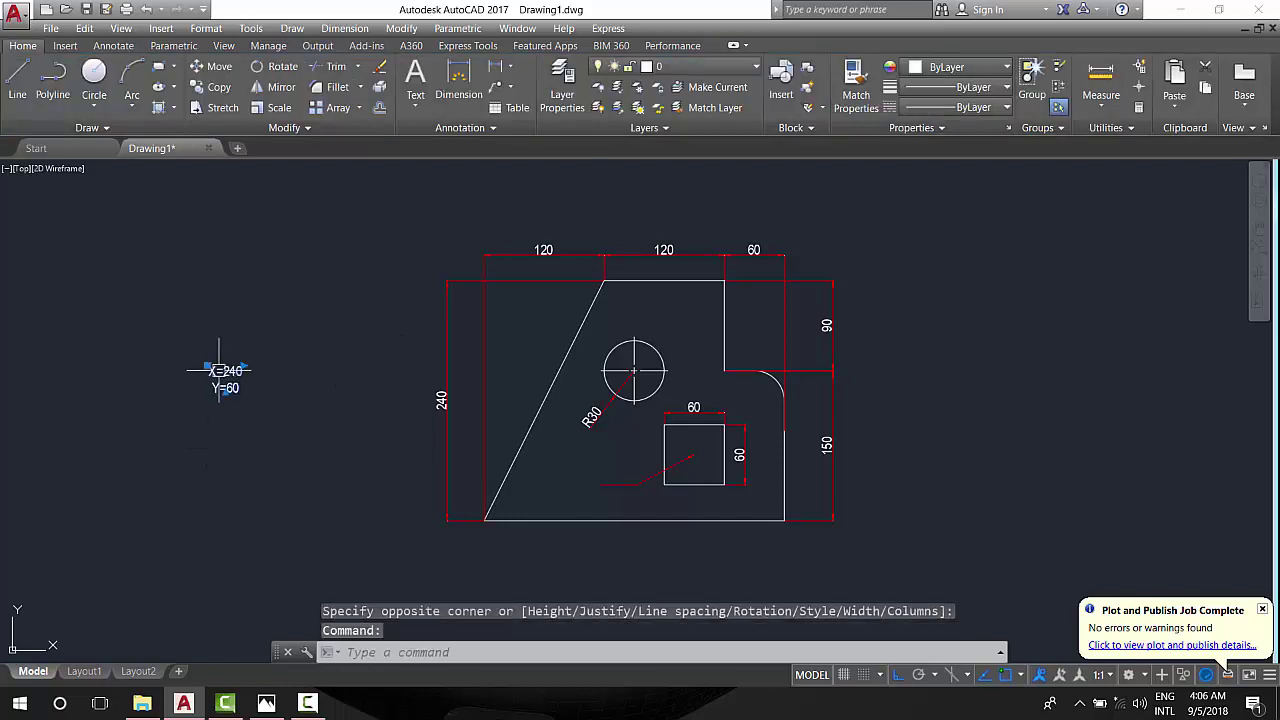
Step: Place the X=240 Y=60 note at the square hole's leader end and copy it near the circle
drag(219, 368, 634, 470)
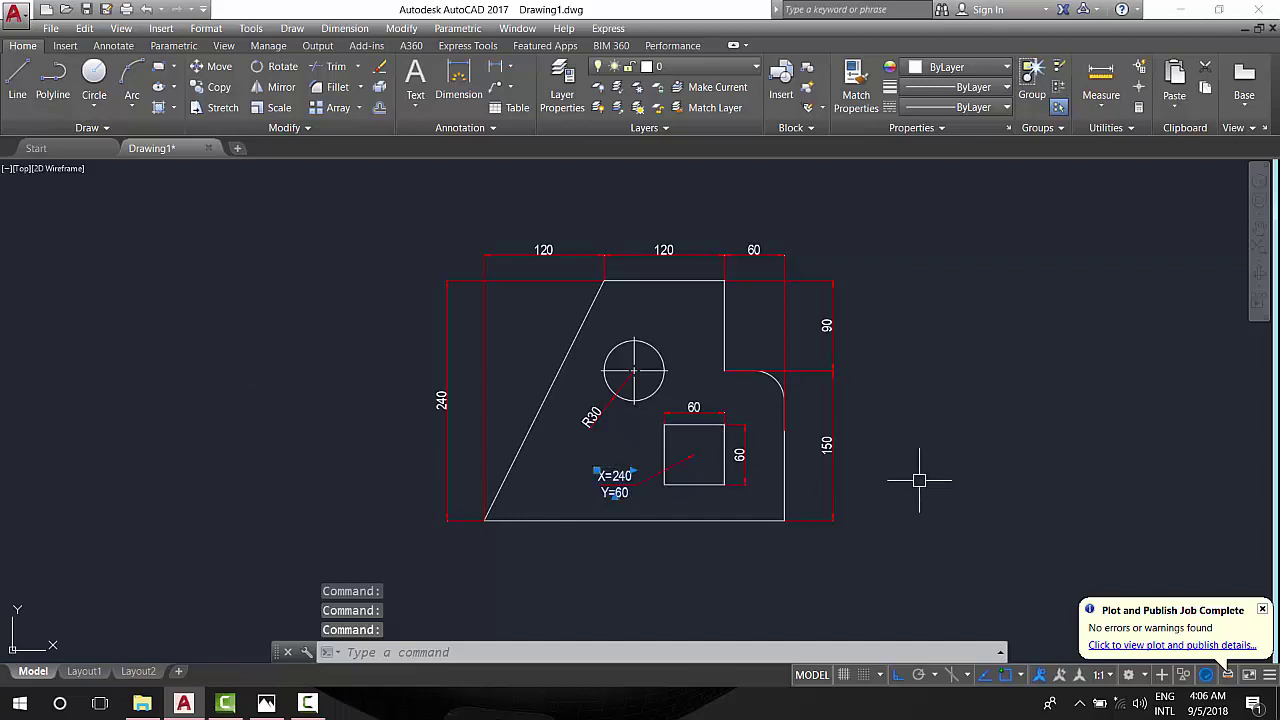
text(co)
key(Return)
click(932, 529)
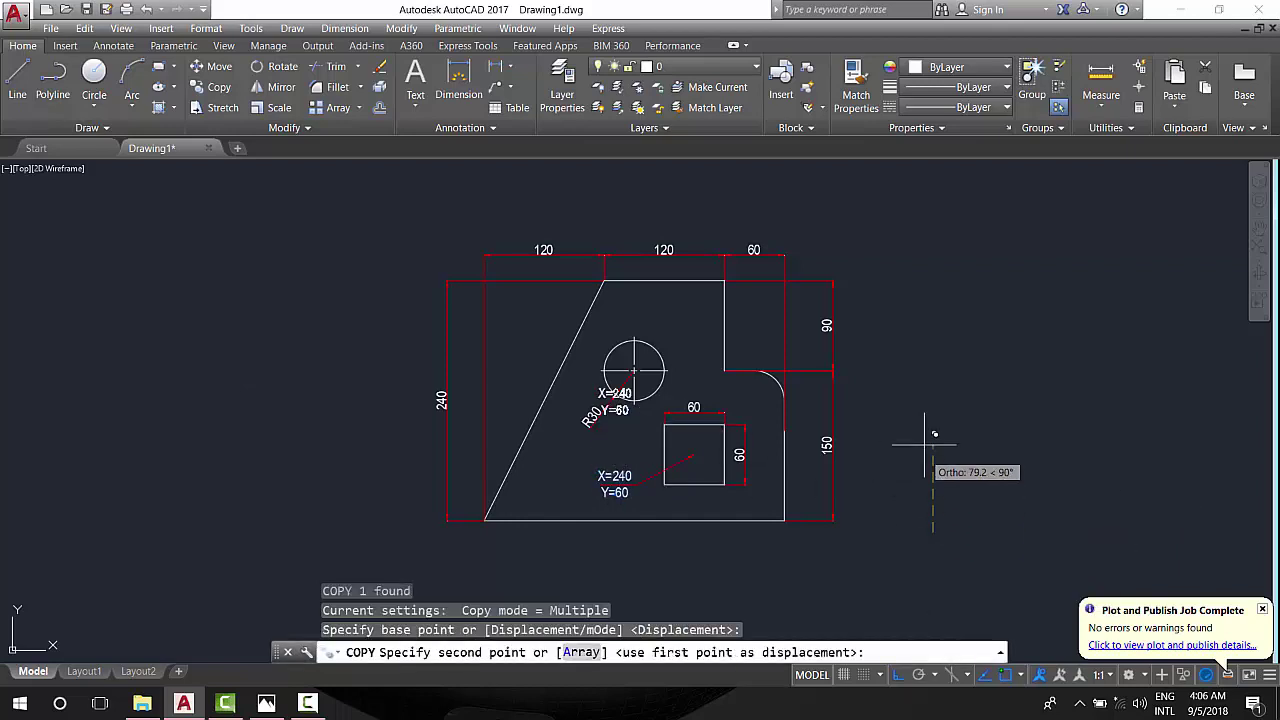
click(932, 361)
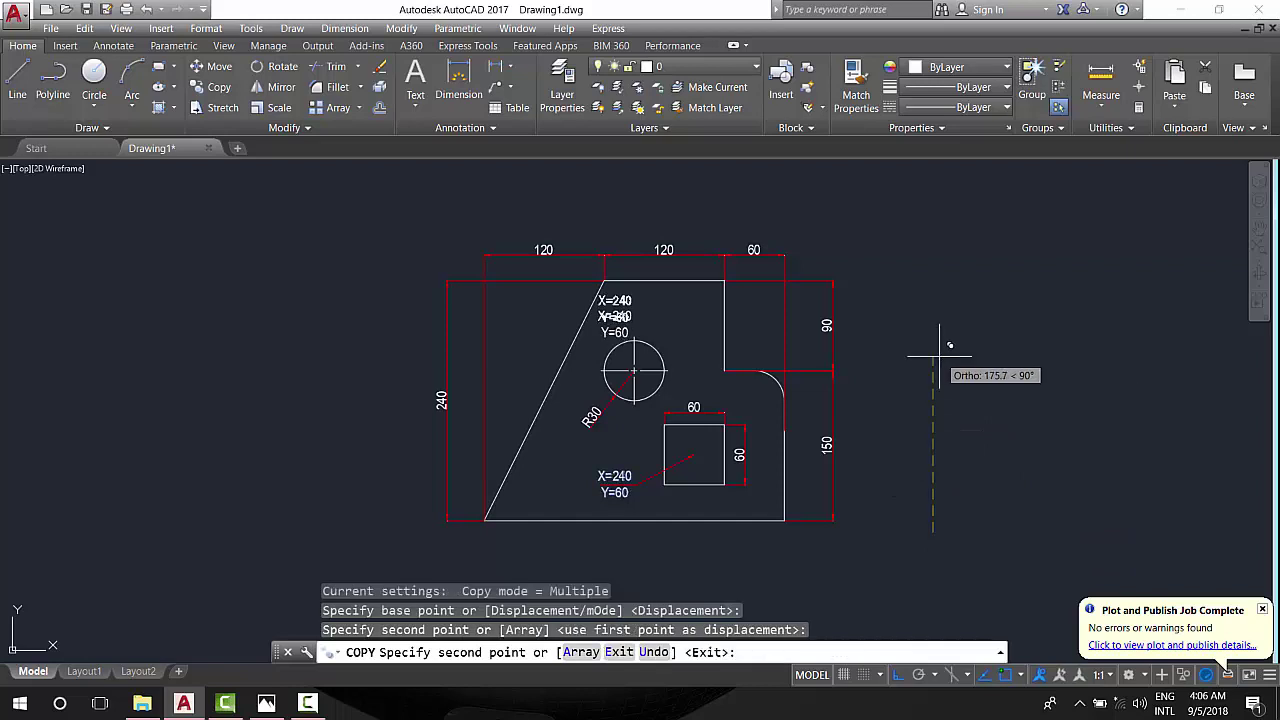
key(Escape)
key(Escape)
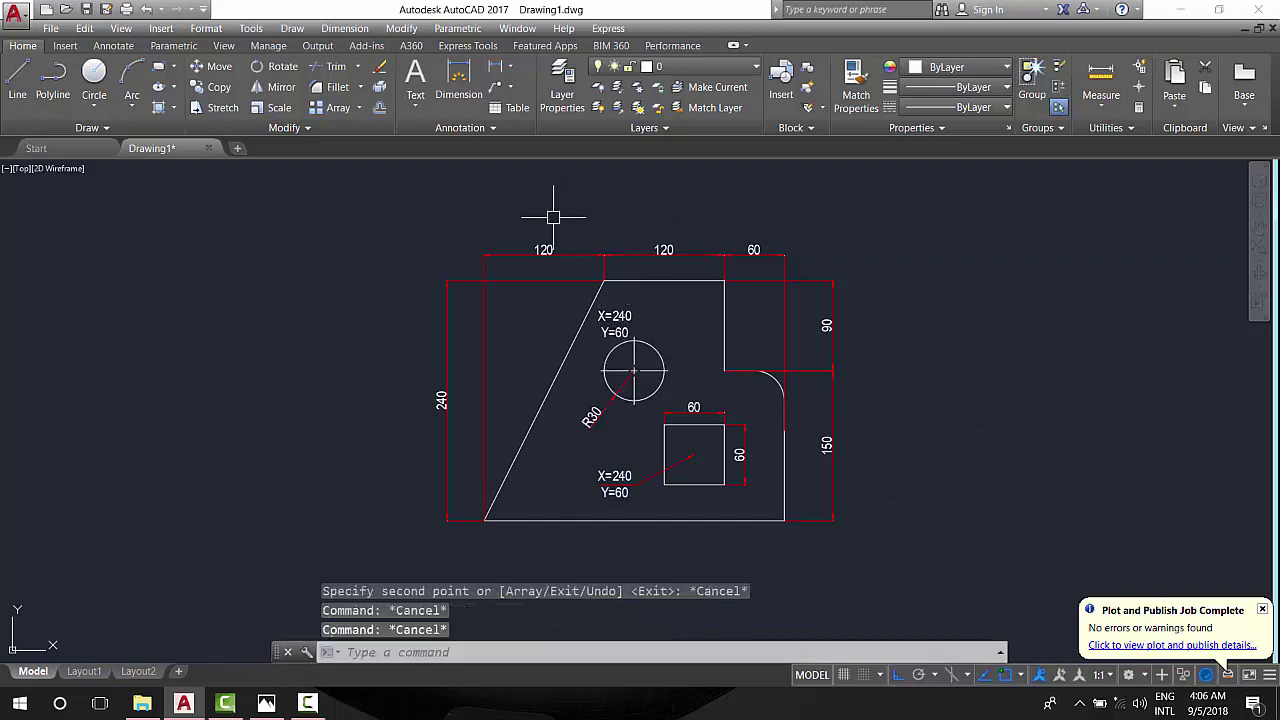
Step: Draw a leader from the circle's centre and move the copied note onto it
text(le)
key(Return)
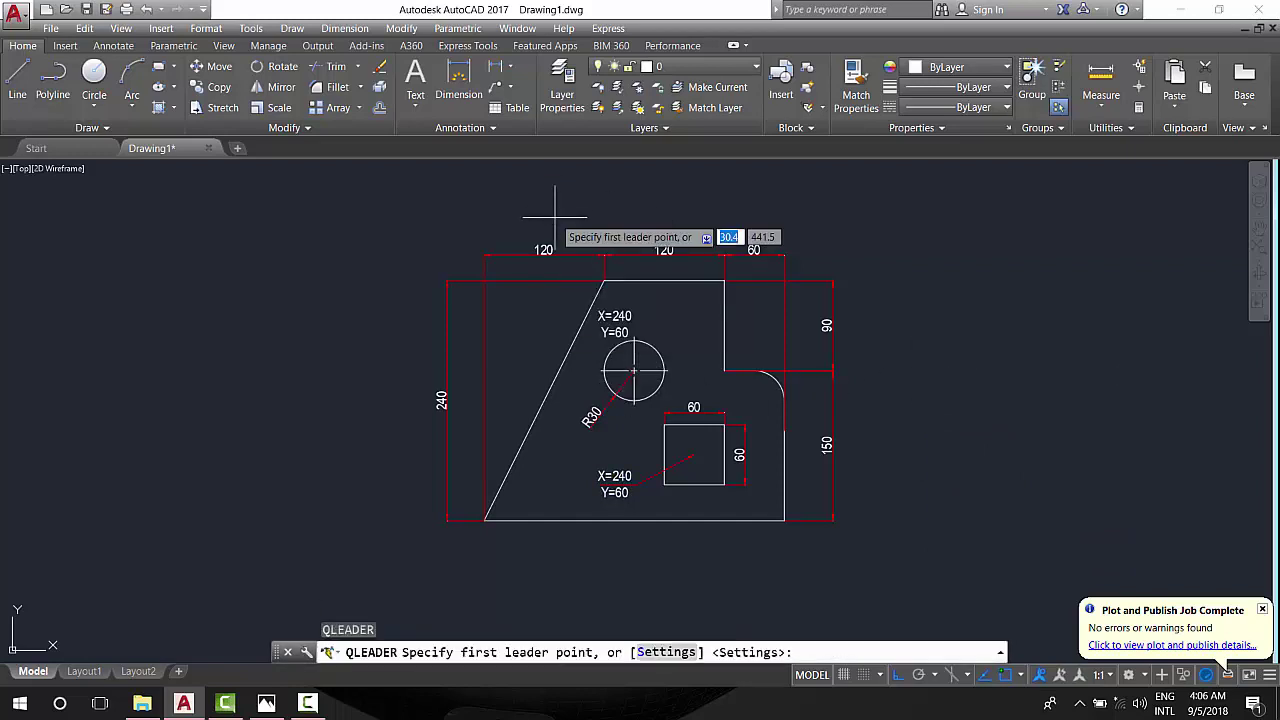
click(633, 372)
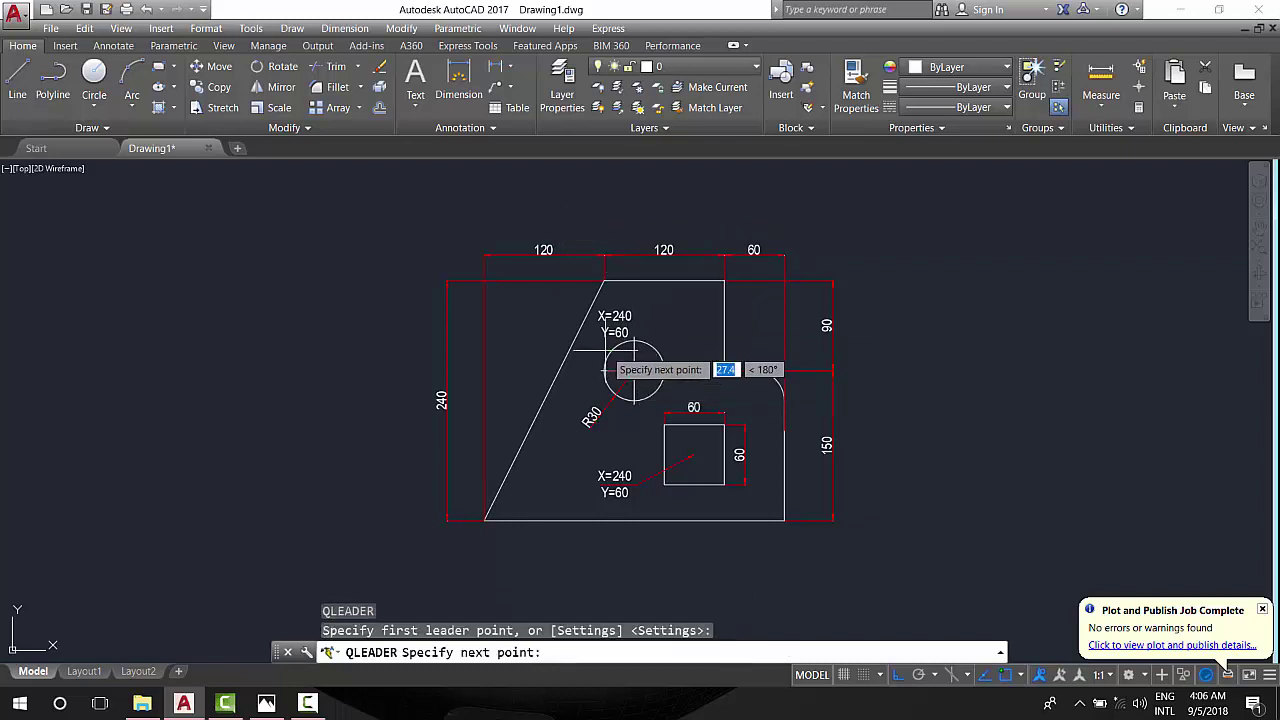
click(648, 335)
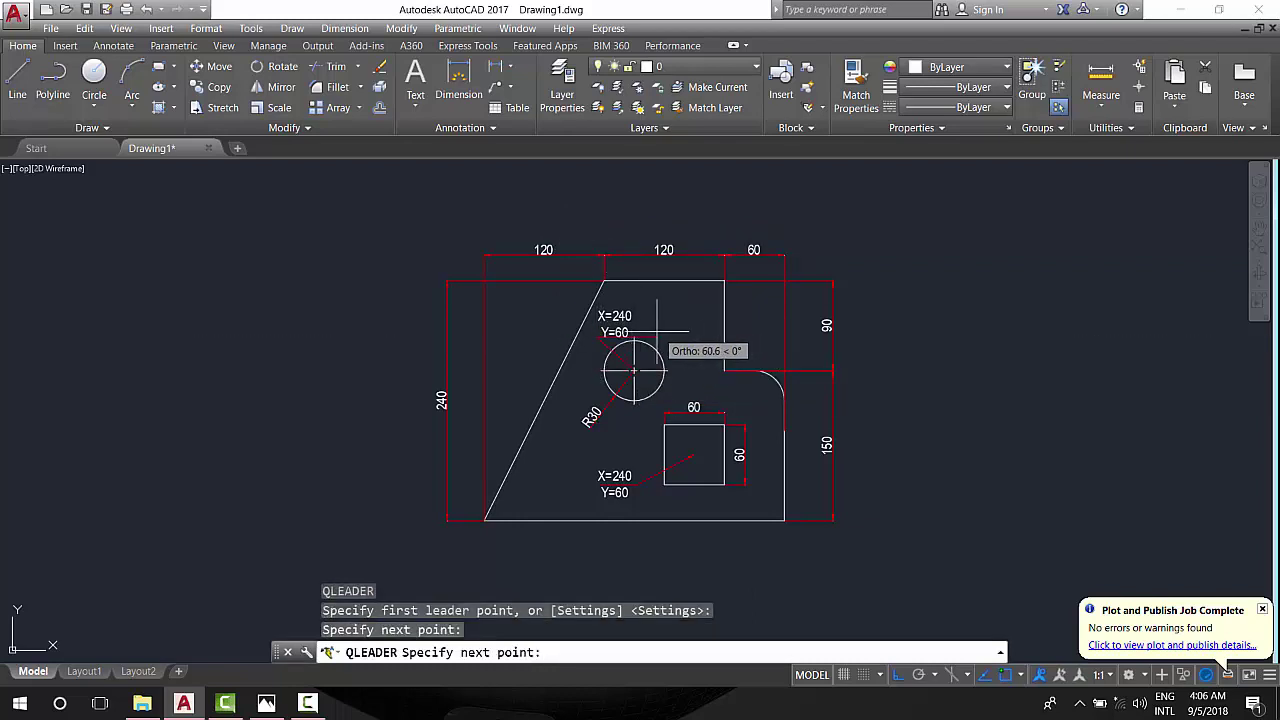
key(Return)
key(Escape)
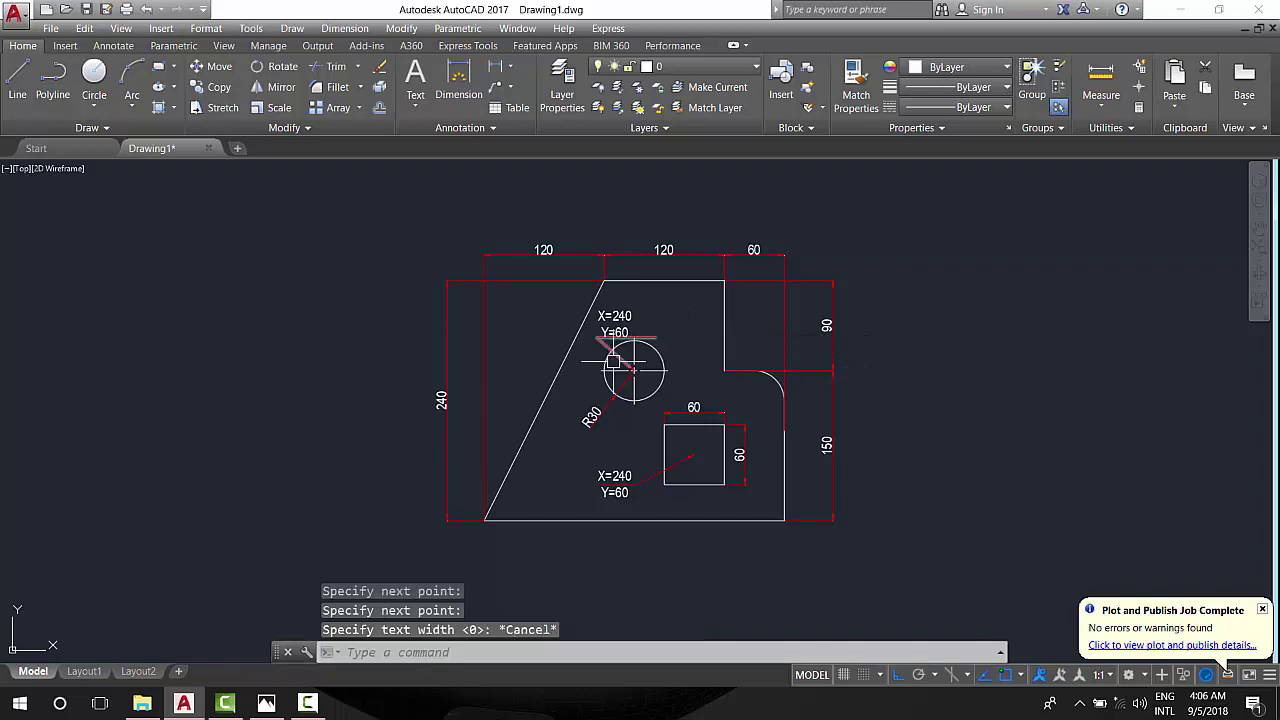
scroll(612, 340, up, 3)
key(Escape)
key(Escape)
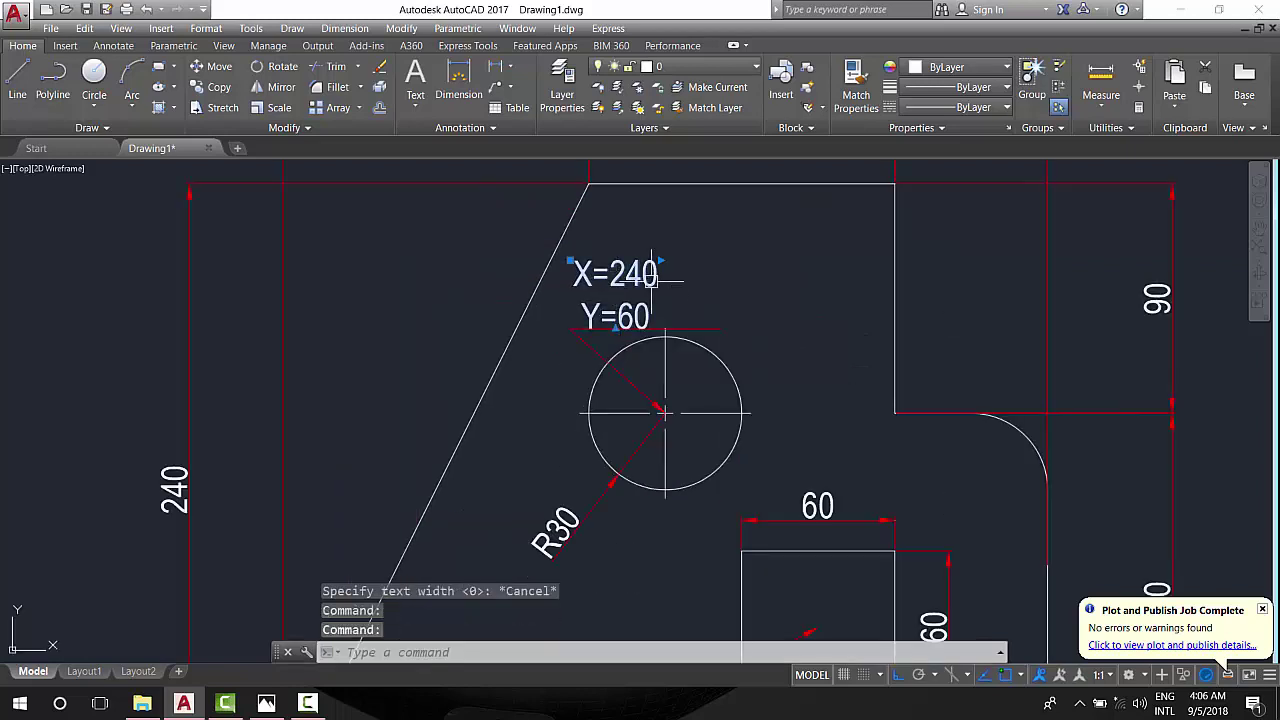
drag(618, 300, 685, 279)
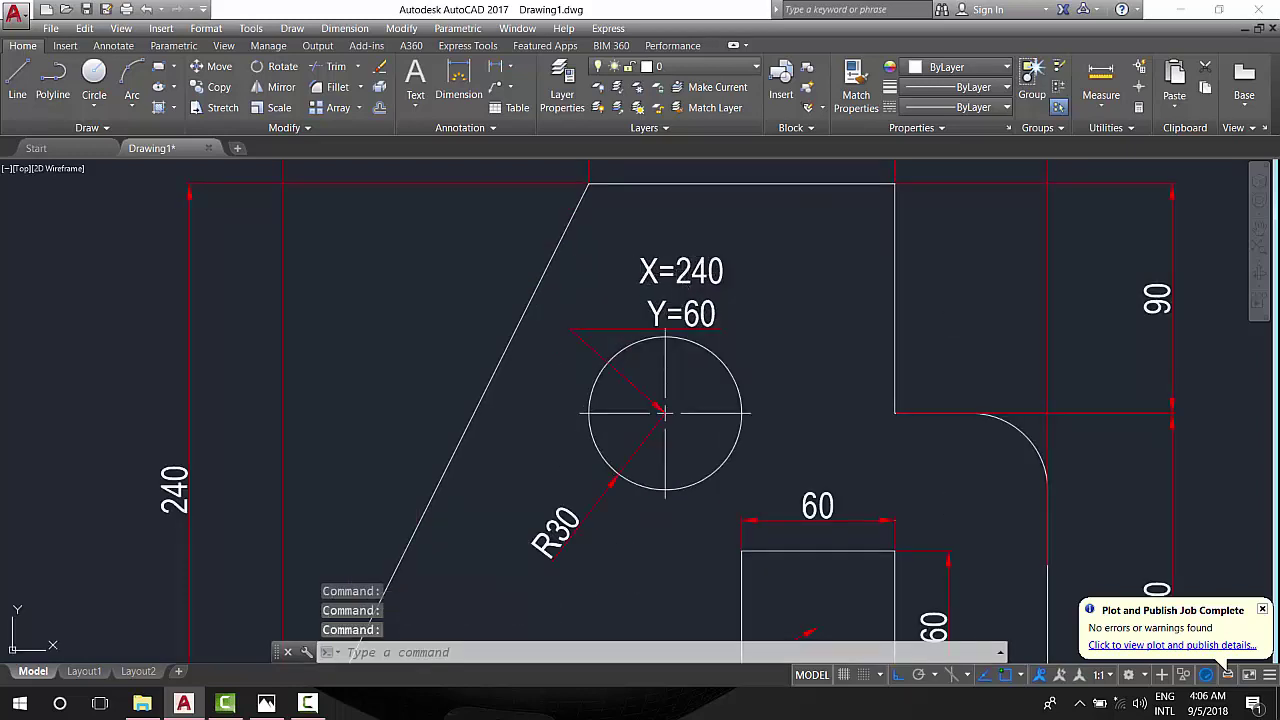
Step: Edit the circle's copied note so it reads X=150 and Y=150
double_click(683, 285)
text(15)
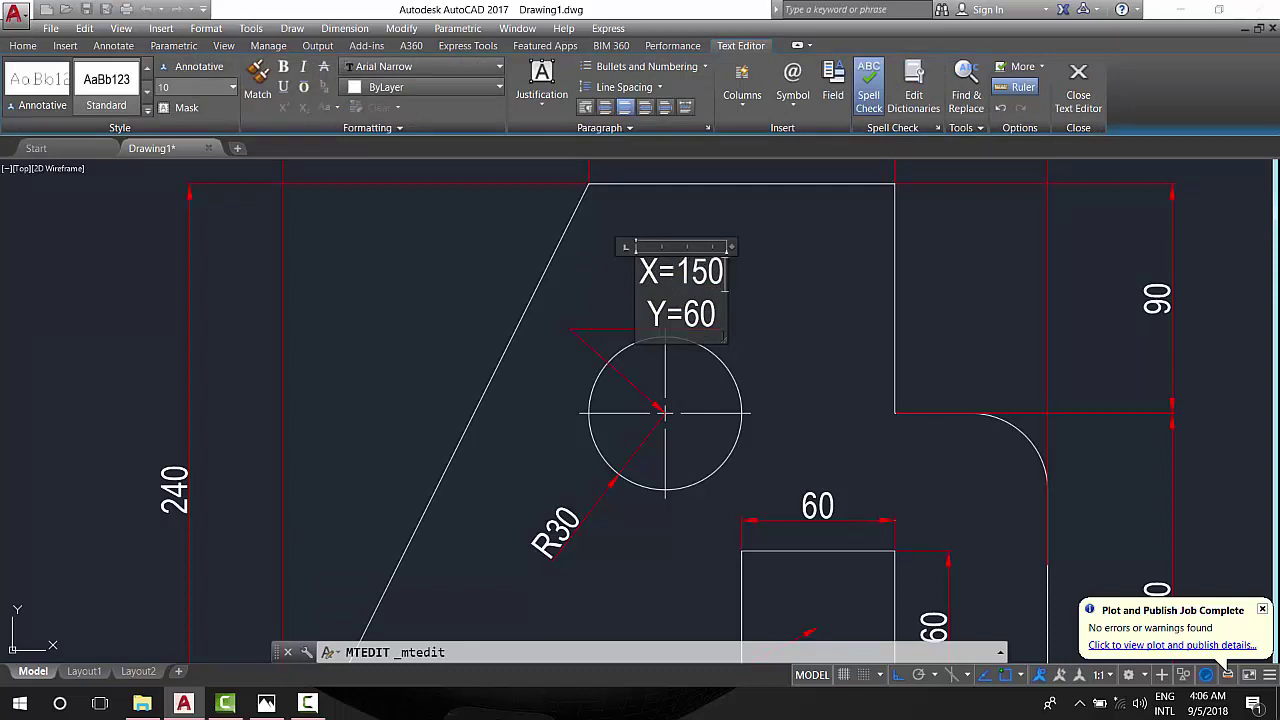
drag(718, 316, 688, 316)
text(15)
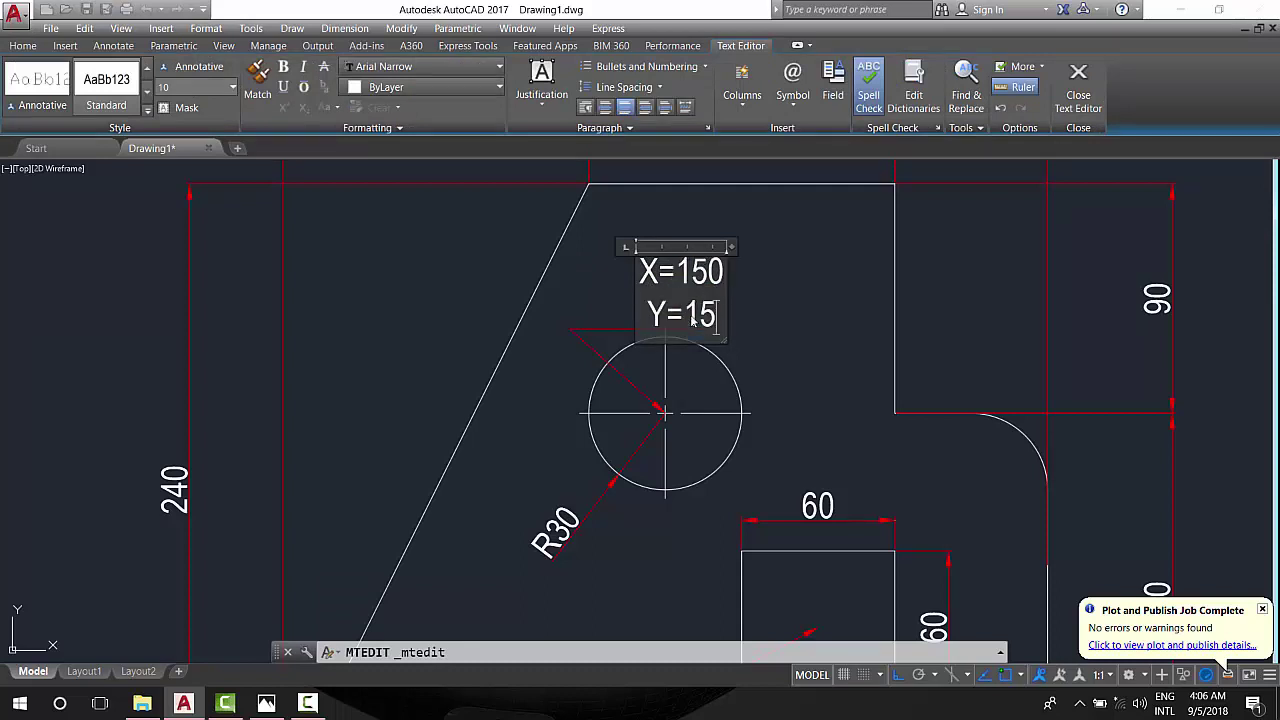
text(0)
click(768, 292)
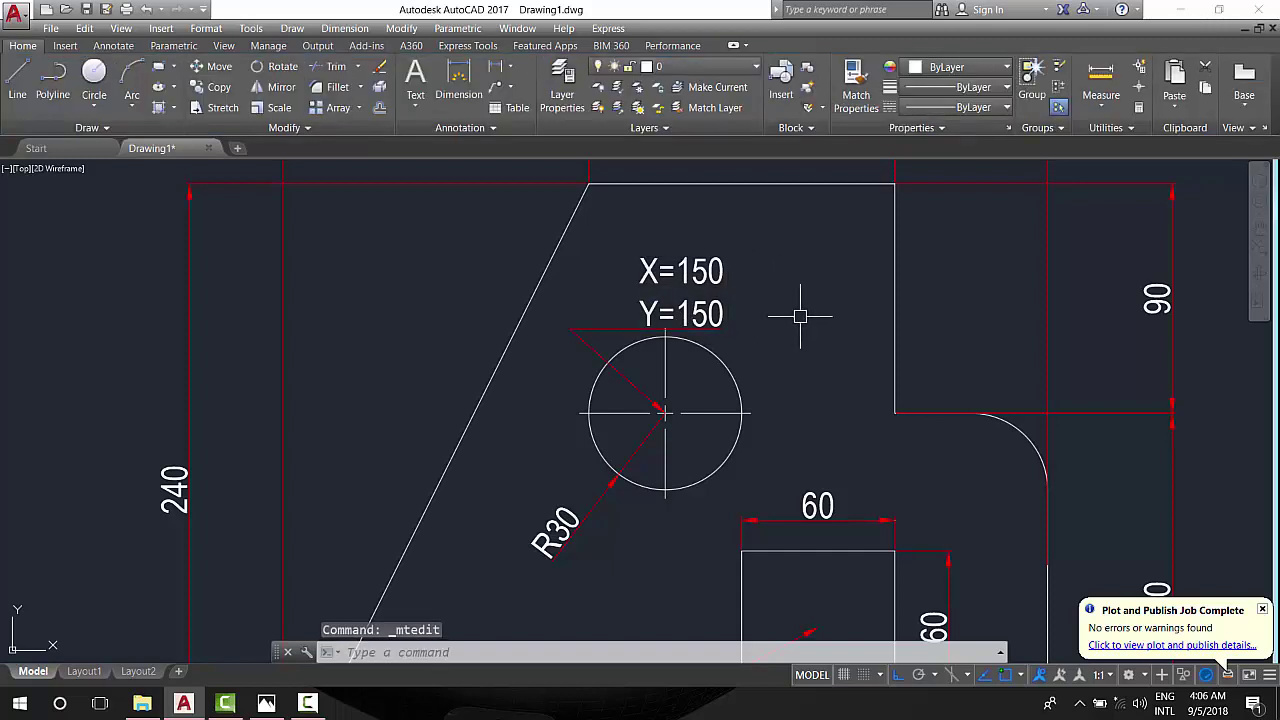
scroll(805, 315, down, 4)
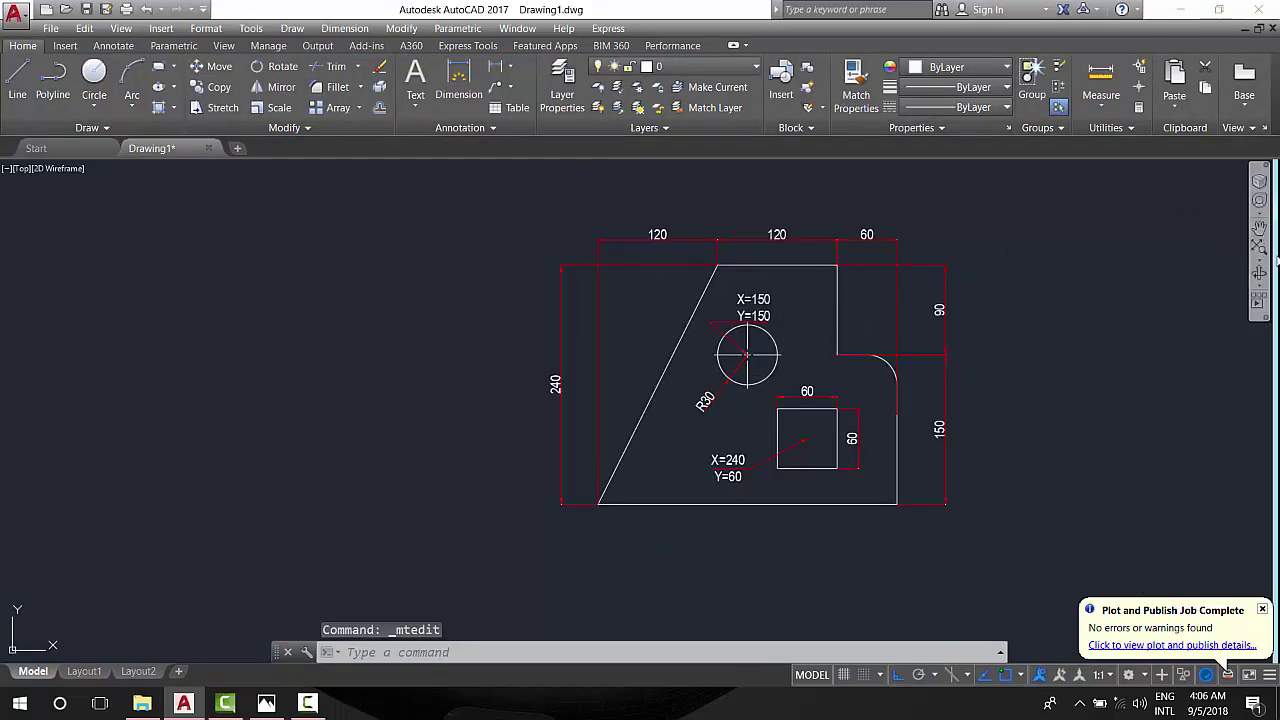
click(1259, 227)
drag(1027, 339, 815, 352)
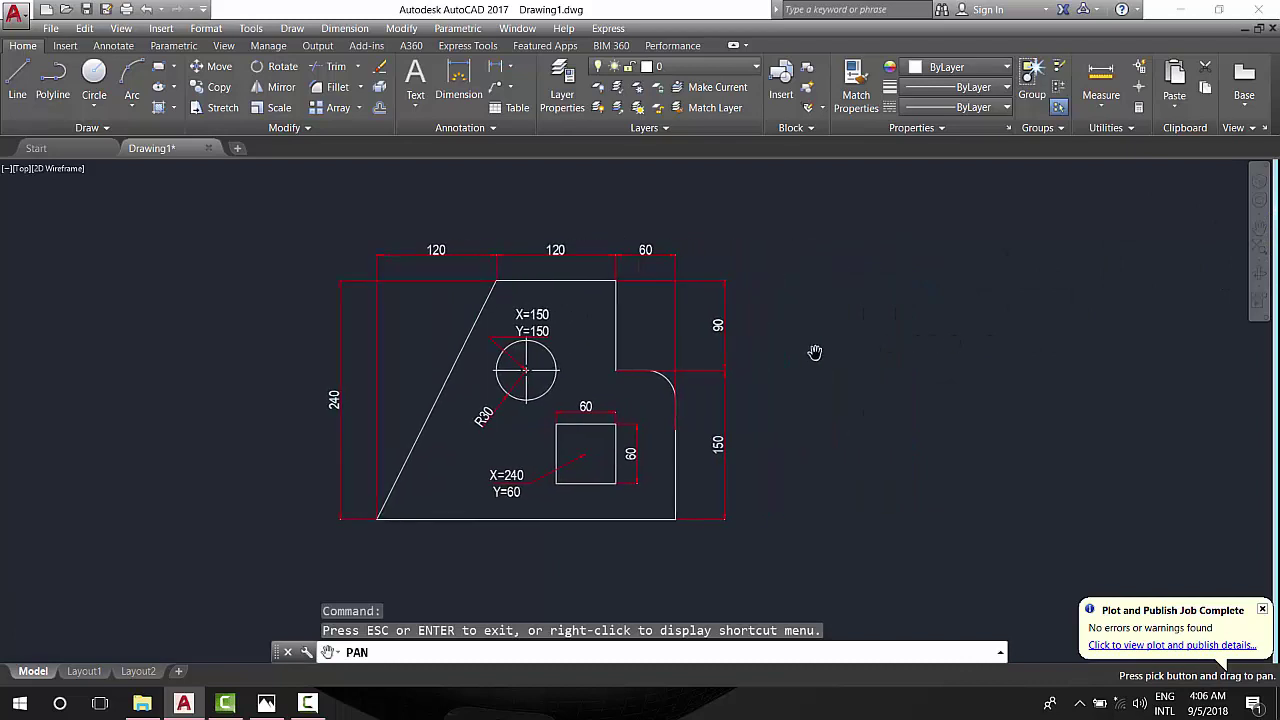
key(Escape)
key(Escape)
key(Escape)
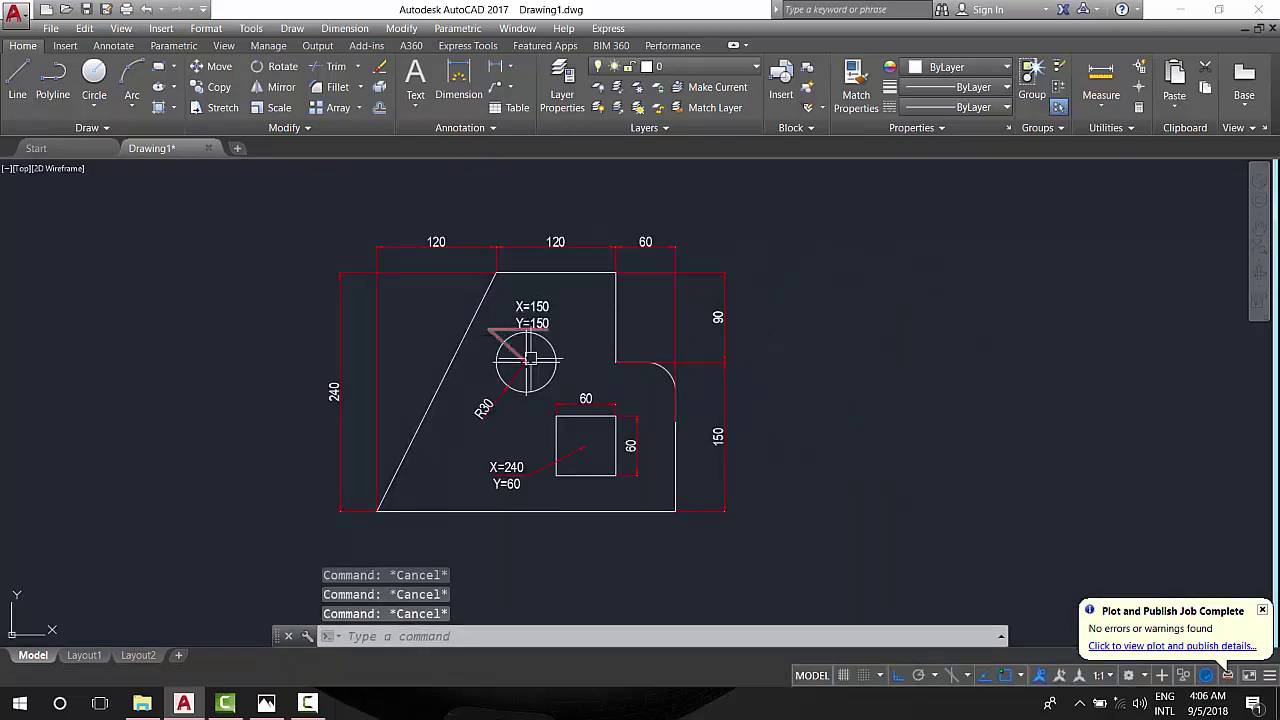